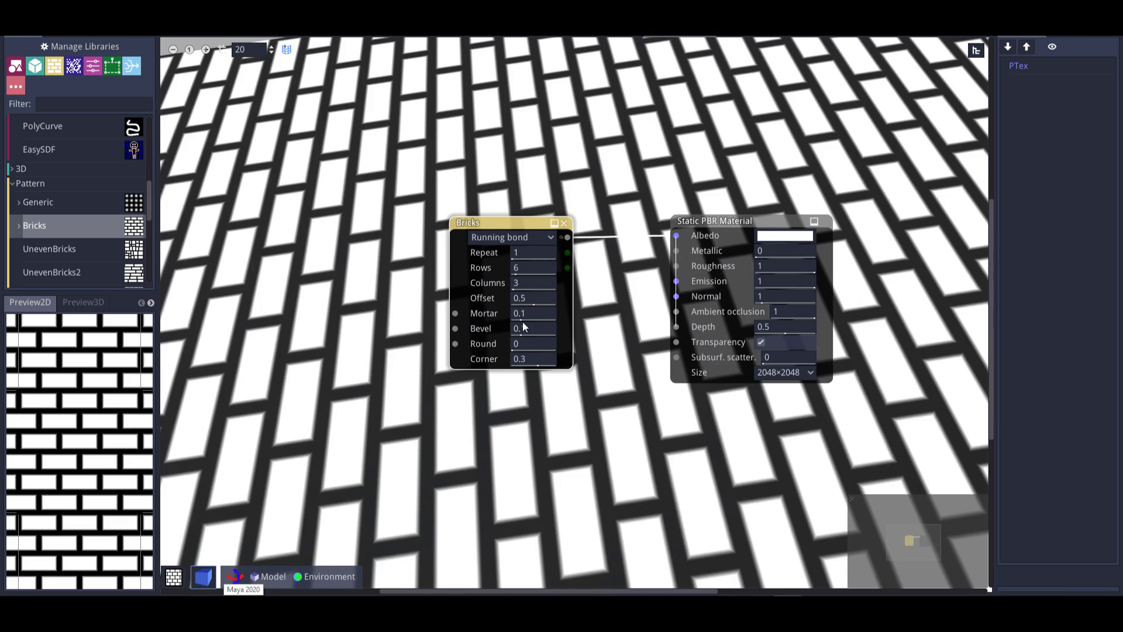
Set the Bricks node to 14 rows, bevel 0, round 0.1 and corner 0.42
{"action": "mouse_move", "coordinate": [533, 358]}
{"action": "left_mouse_down"}
{"action": "mouse_move", "coordinate": [550, 373]}
{"action": "mouse_move", "coordinate": [575, 352]}
{"action": "mouse_move", "coordinate": [529, 344]}
{"action": "left_mouse_up"}
{"action": "left_click_drag", "start_coordinate": [538, 269], "coordinate": [510, 290]}
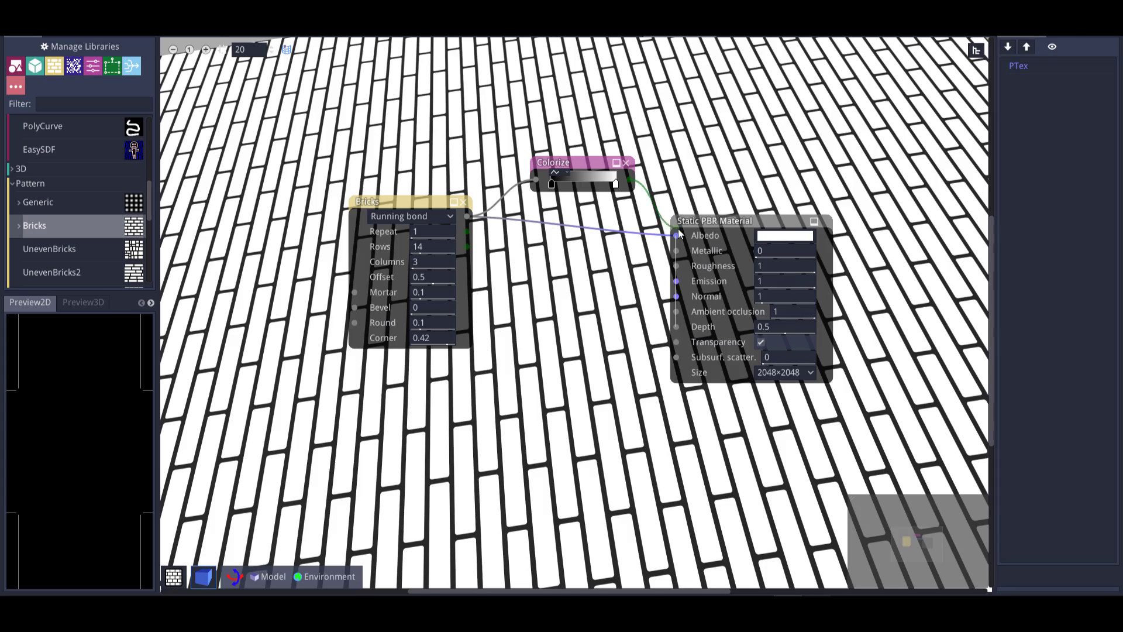
Recolour the Colorize node's gradient so it runs from black to orange
{"action": "left_click", "coordinate": [552, 184]}
{"action": "left_click", "coordinate": [781, 209]}
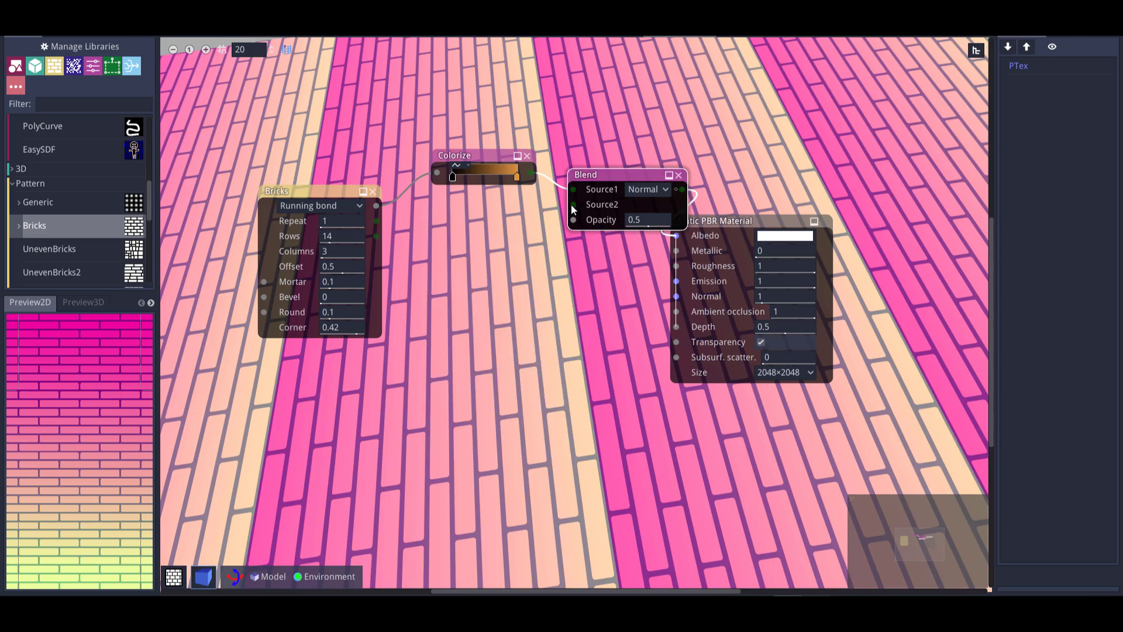
{"action": "right_click", "coordinate": [439, 270]}
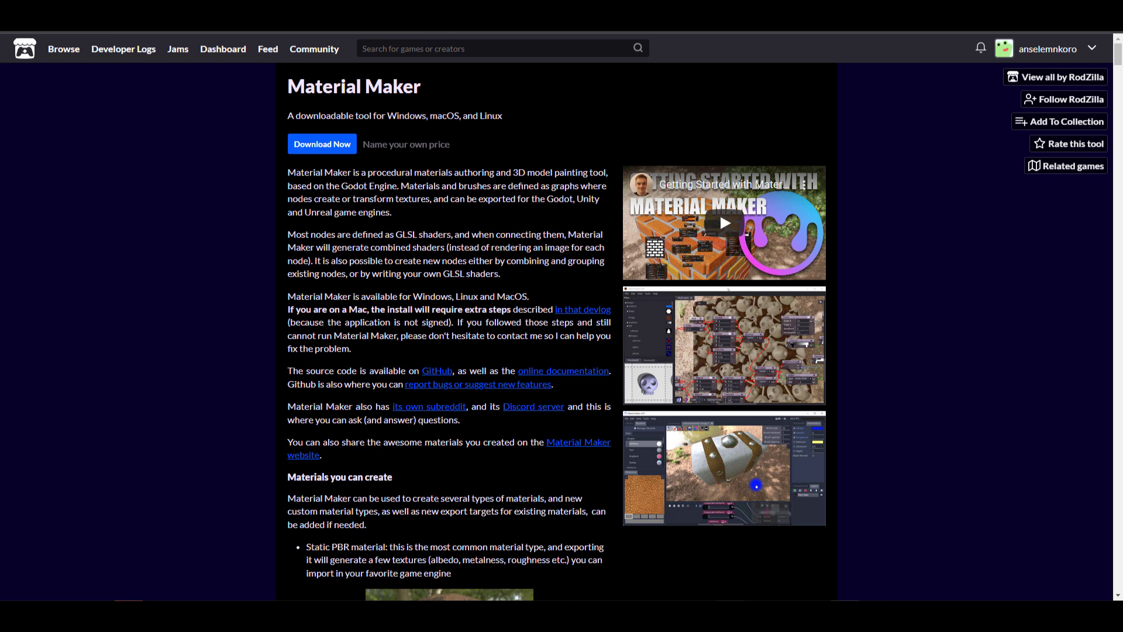
Go to the Material Maker downloads on itch.io without paying, and launch material_maker.exe from the material_maker_1_00_windows folder
{"action": "left_click", "coordinate": [335, 152]}
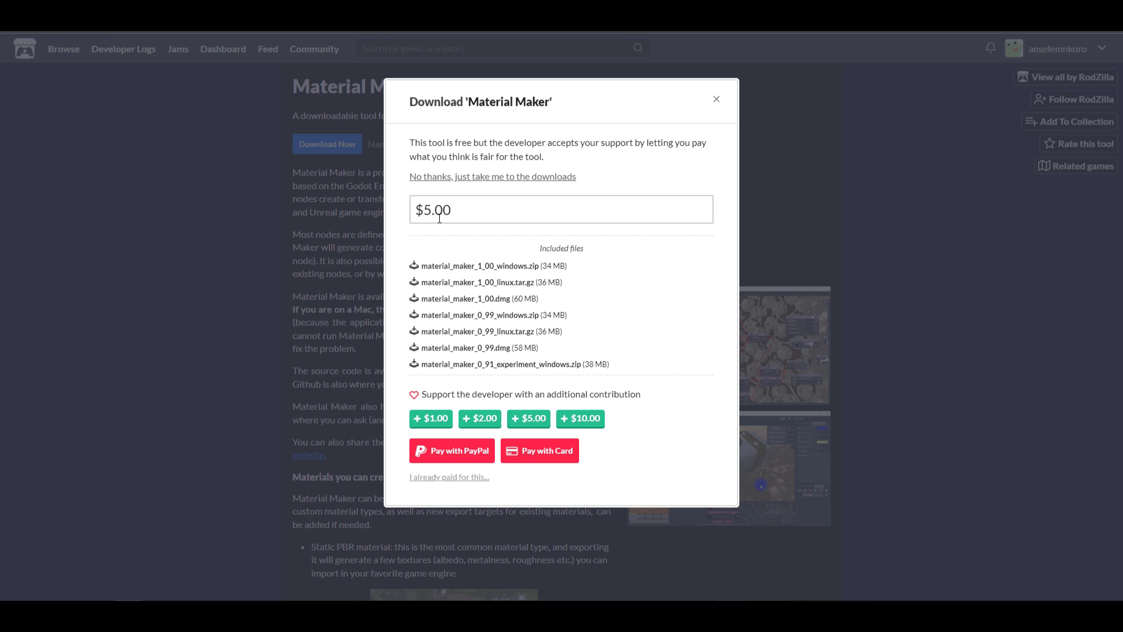
{"action": "left_click", "coordinate": [492, 178]}
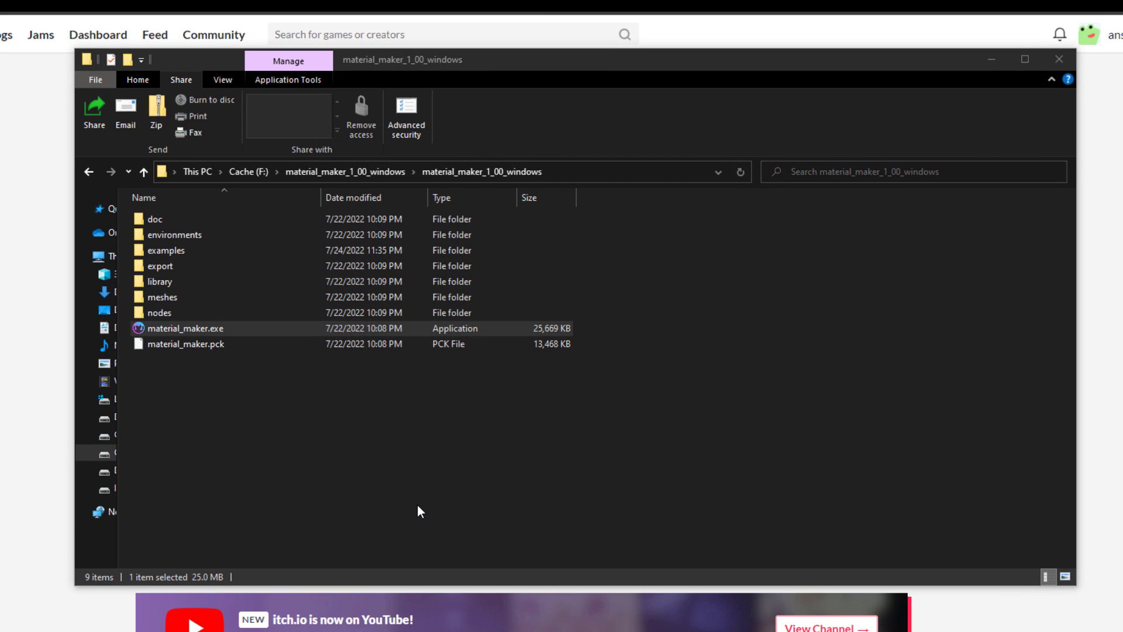
{"action": "double_click", "coordinate": [254, 329]}
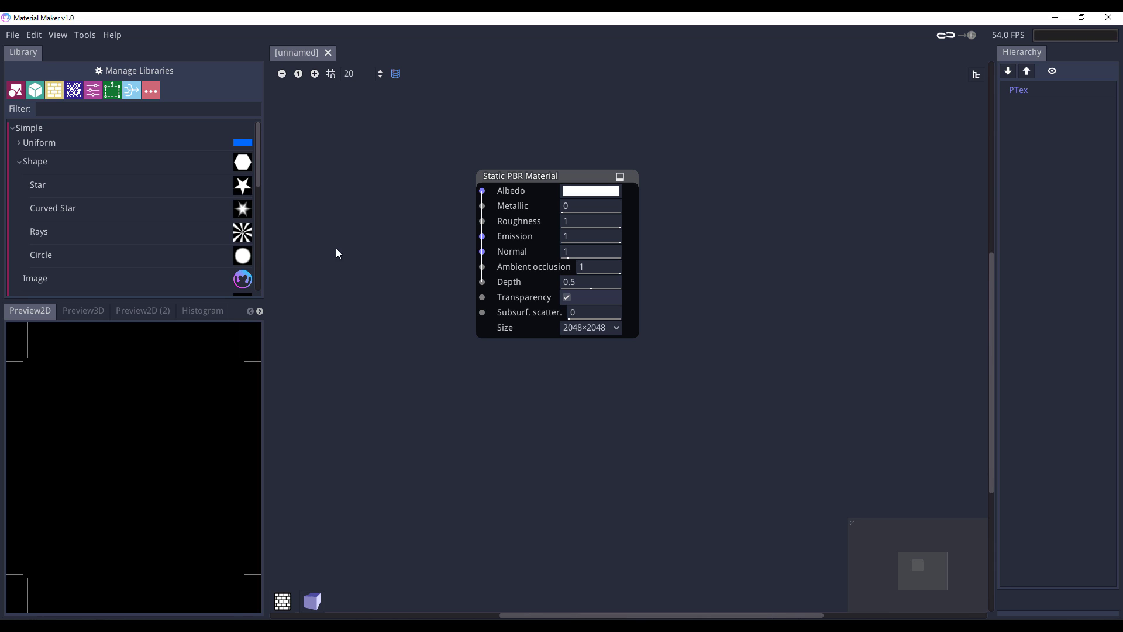
Reposition the Static PBR Material node on the canvas and look through the Preview3D, Preview2D (2) and Histogram views
{"action": "left_click_drag", "start_coordinate": [543, 180], "coordinate": [683, 245]}
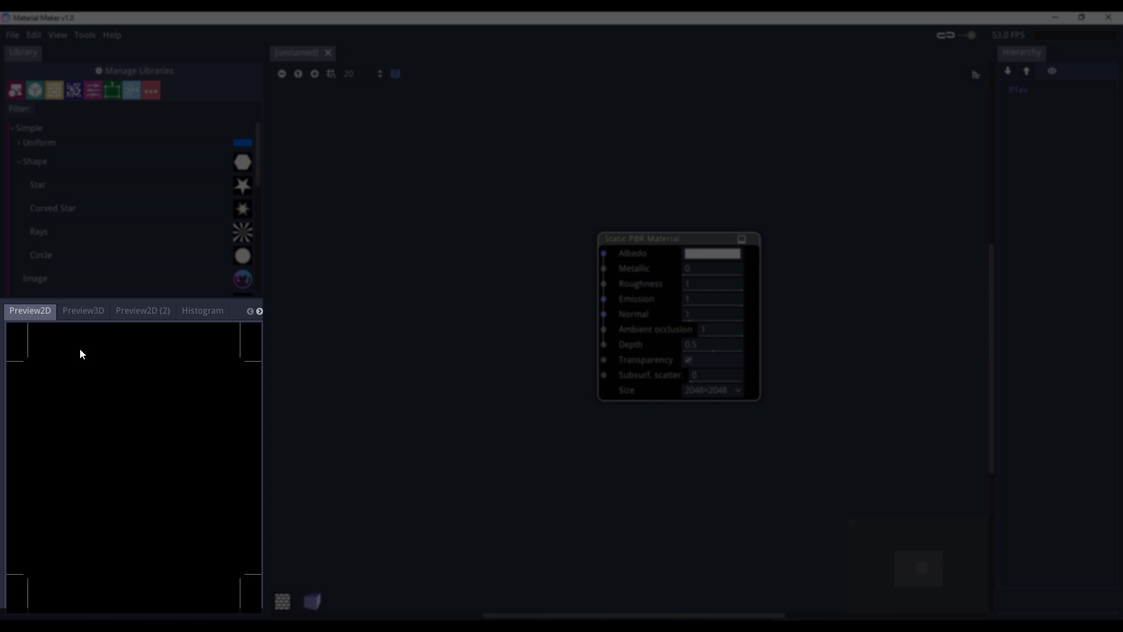
{"action": "left_click", "coordinate": [78, 310]}
{"action": "left_click", "coordinate": [143, 310]}
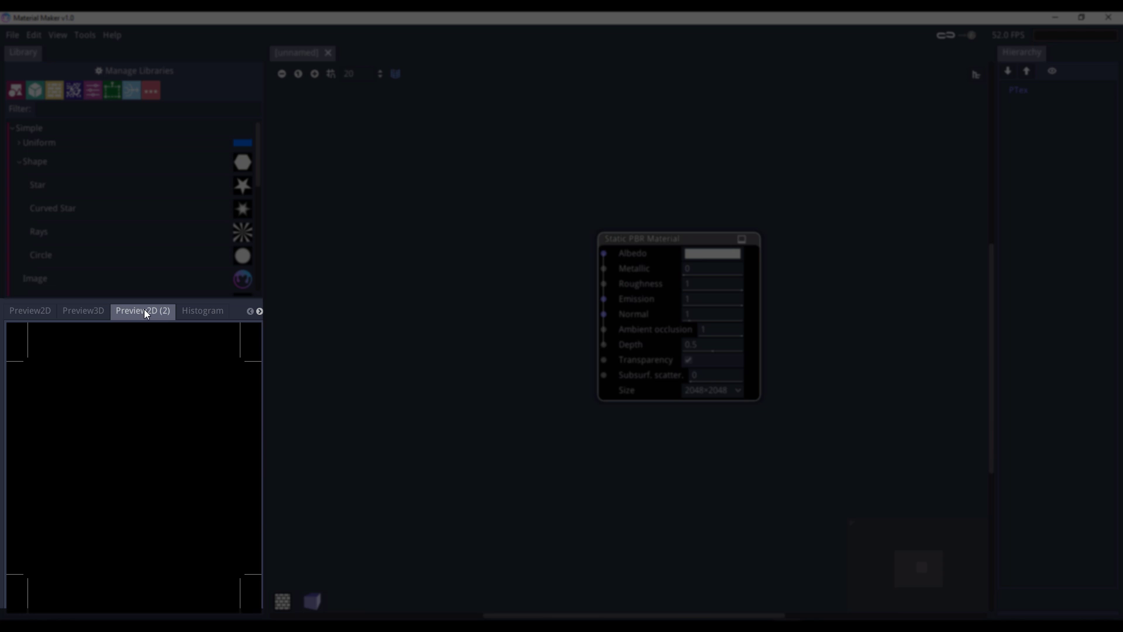
{"action": "left_click", "coordinate": [187, 310]}
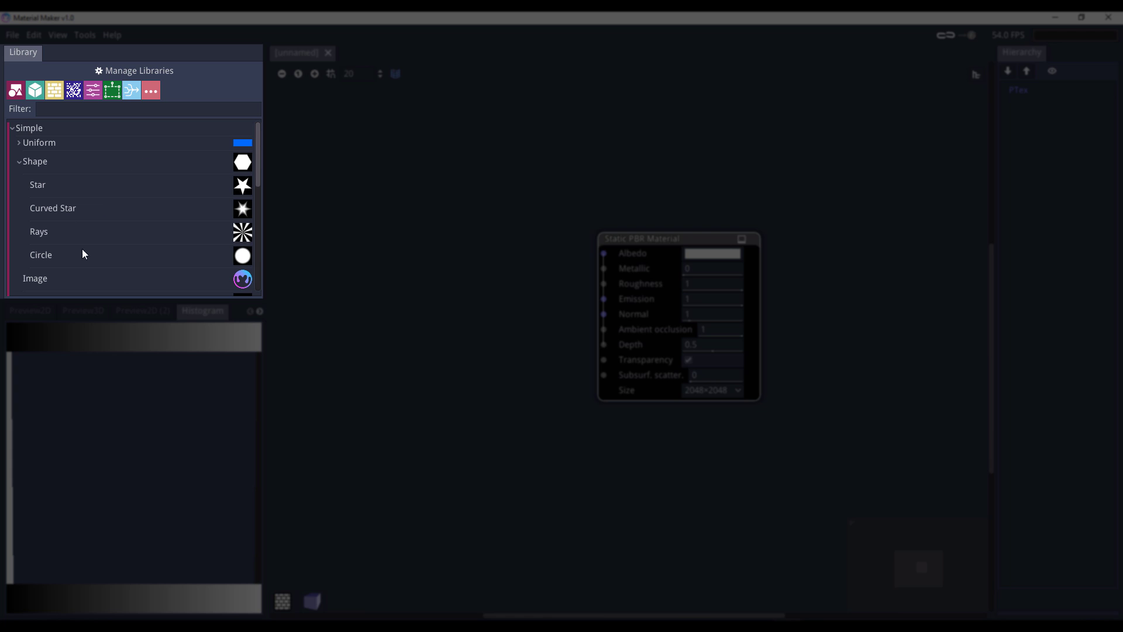
Look over the node library's categories by collapsing, reopening and collapsing the Simple category
{"action": "left_click", "coordinate": [15, 129]}
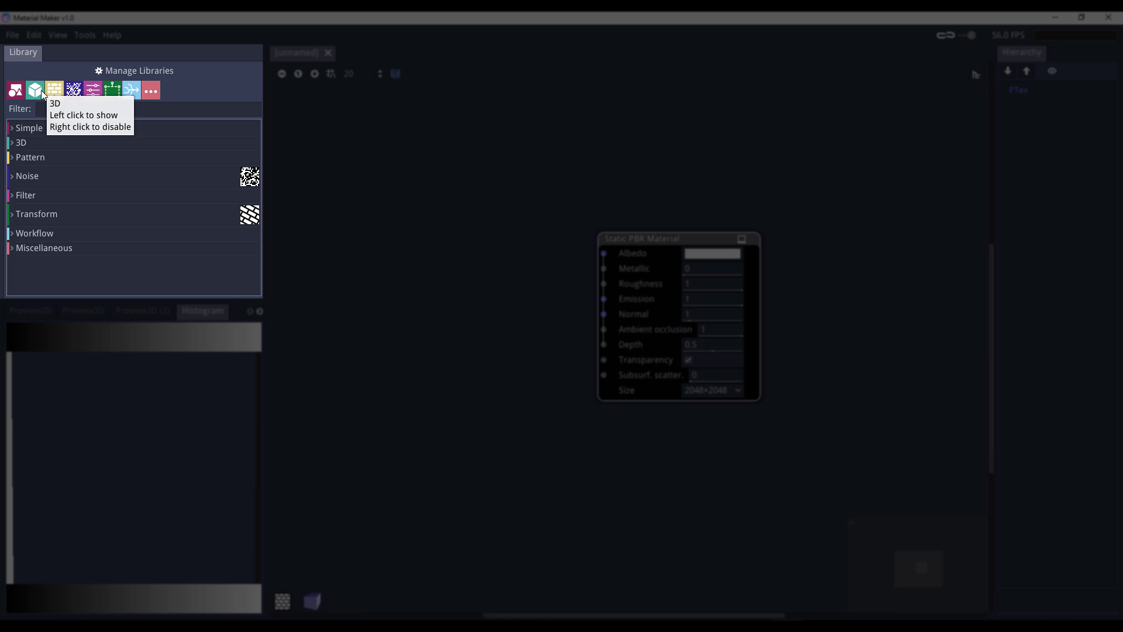
{"action": "left_click", "coordinate": [15, 91]}
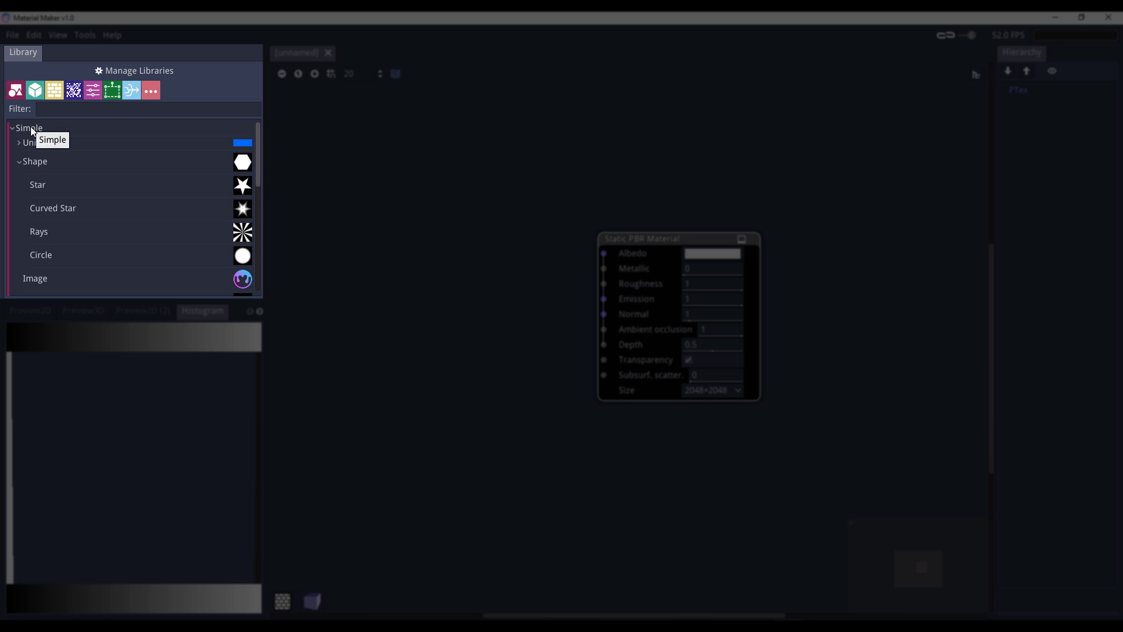
{"action": "left_click", "coordinate": [12, 127]}
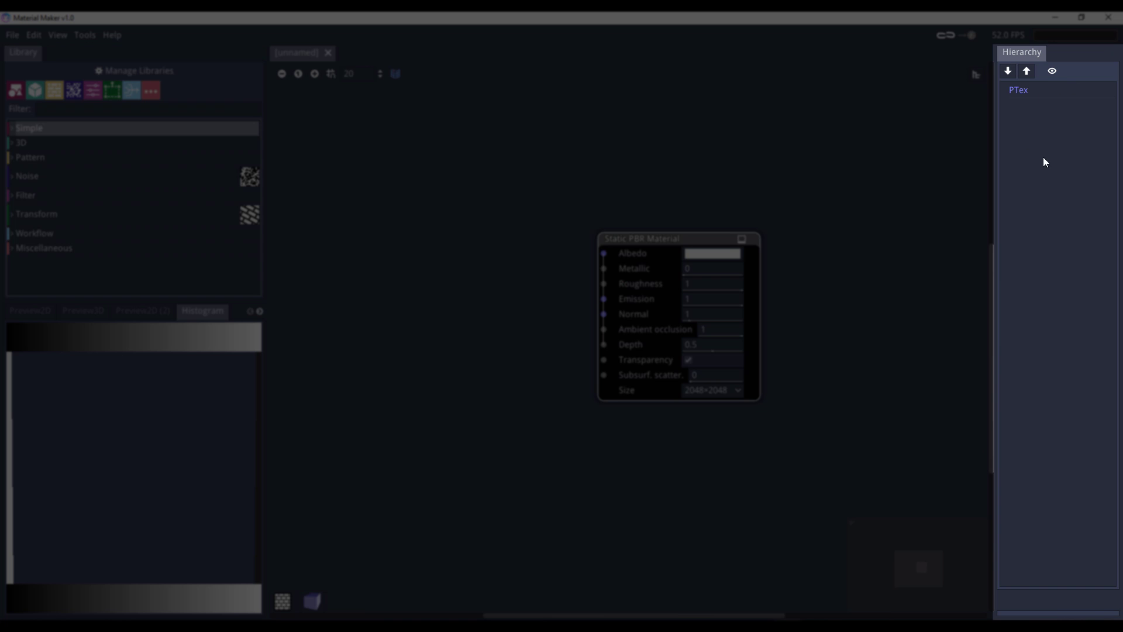
Examine the Static PBR Material node and its inputs up close
{"action": "mouse_move", "coordinate": [928, 572]}
{"action": "left_mouse_down"}
{"action": "mouse_move", "coordinate": [889, 567]}
{"action": "mouse_move", "coordinate": [915, 589]}
{"action": "mouse_move", "coordinate": [927, 578]}
{"action": "mouse_move", "coordinate": [908, 570]}
{"action": "left_mouse_up"}
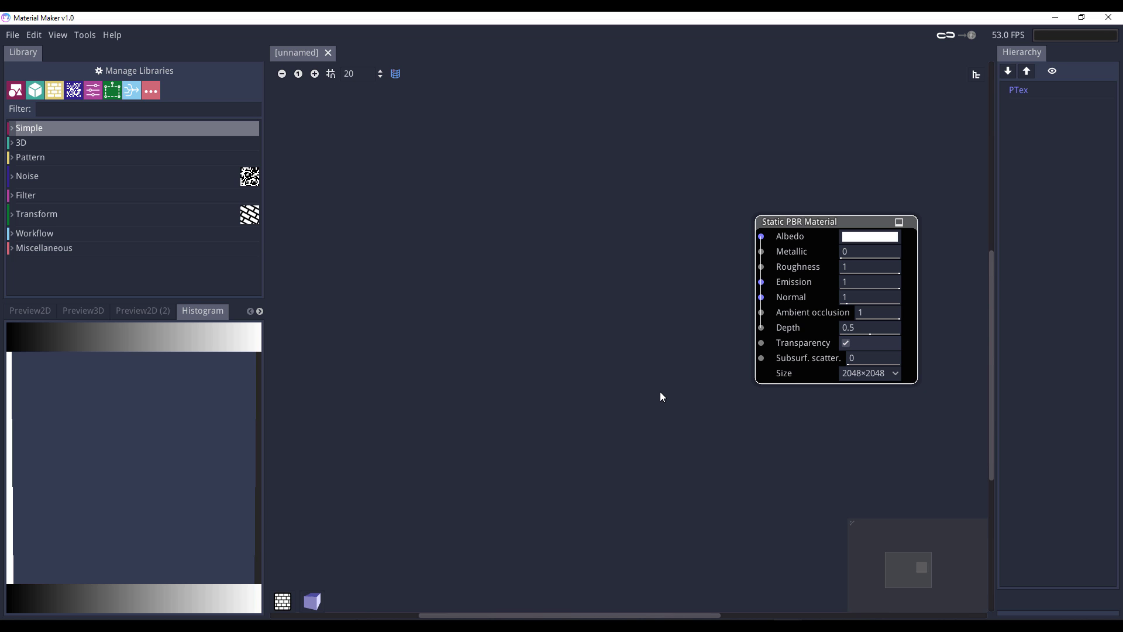
{"action": "scroll", "coordinate": [660, 391], "scroll_direction": "up", "scroll_amount": 2}
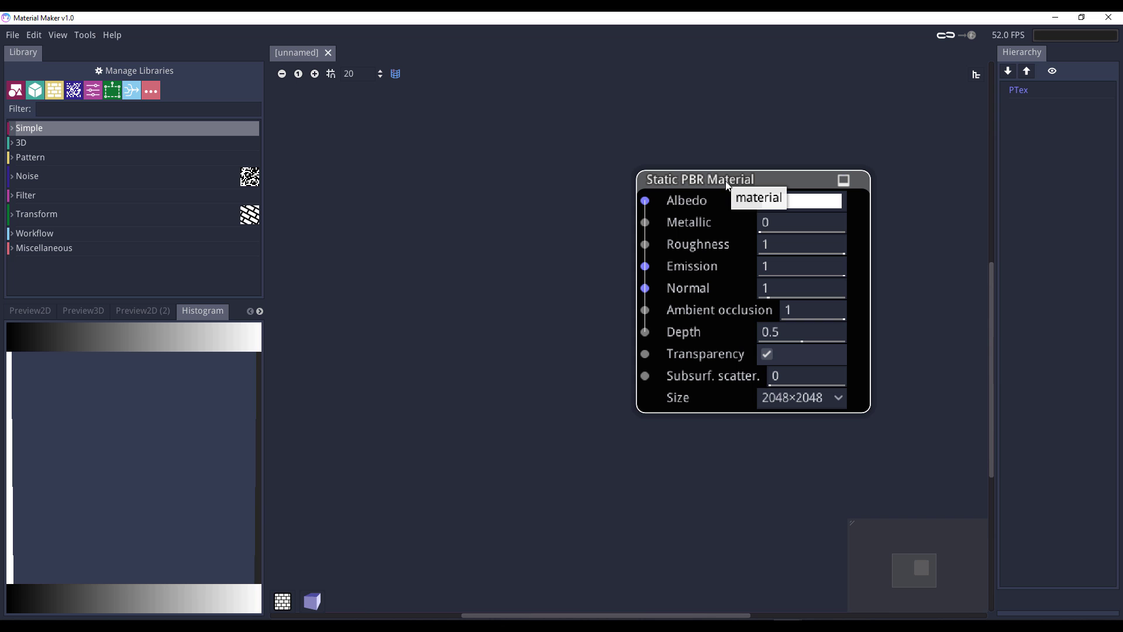
{"action": "left_click", "coordinate": [750, 186]}
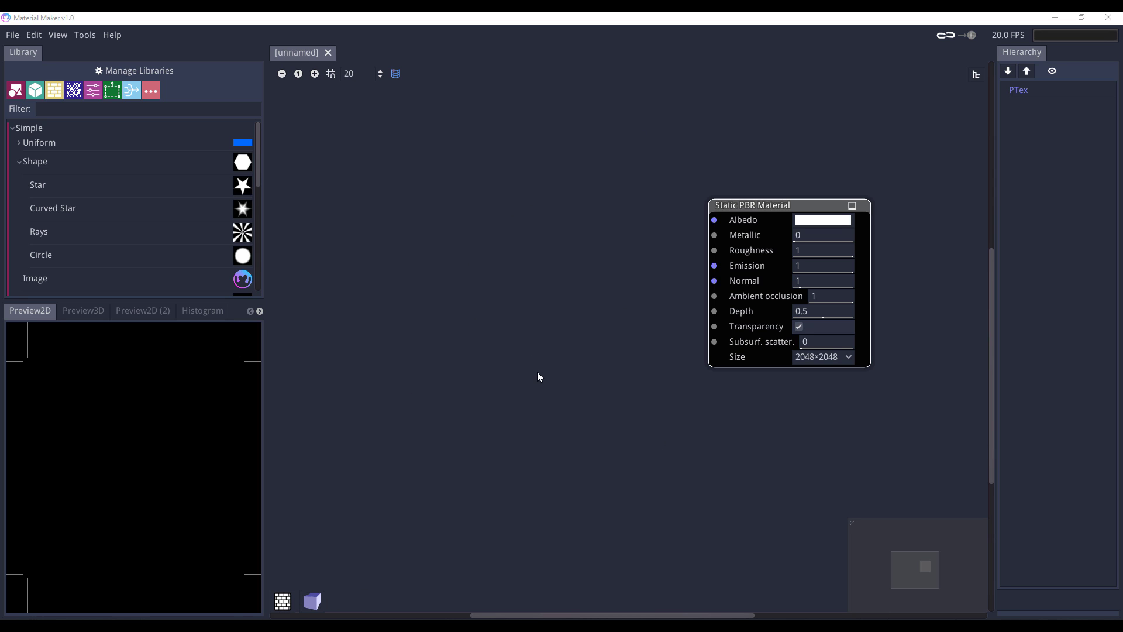
Show the 2D and then the 3D preview behind the node graph, and compare the latter with the docked 3D preview
{"action": "left_click", "coordinate": [283, 600]}
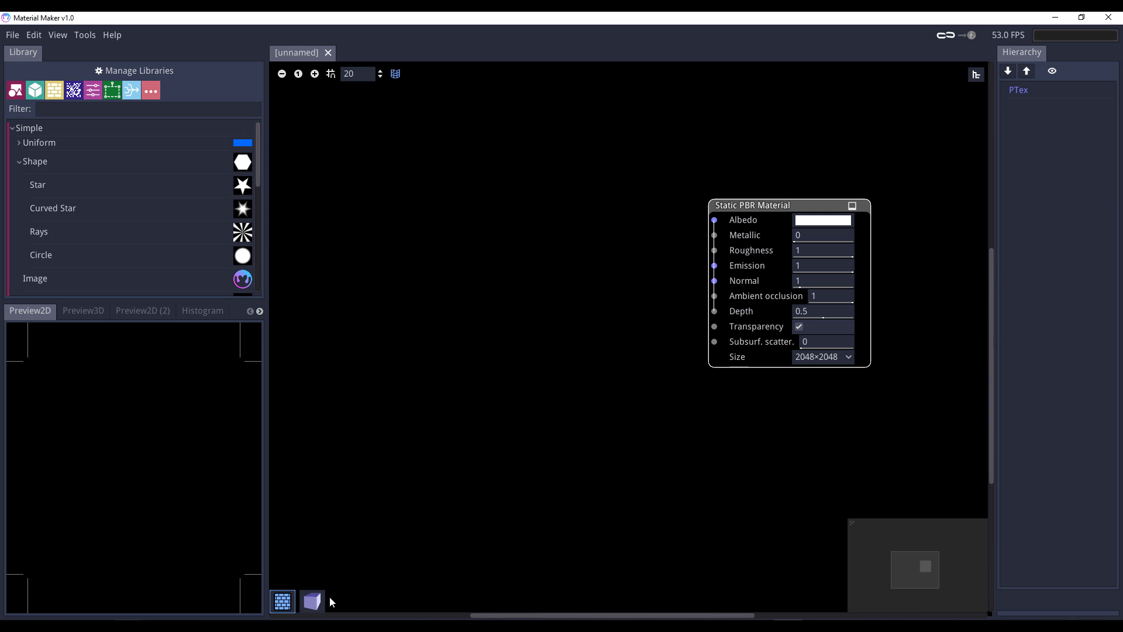
{"action": "left_click", "coordinate": [313, 601]}
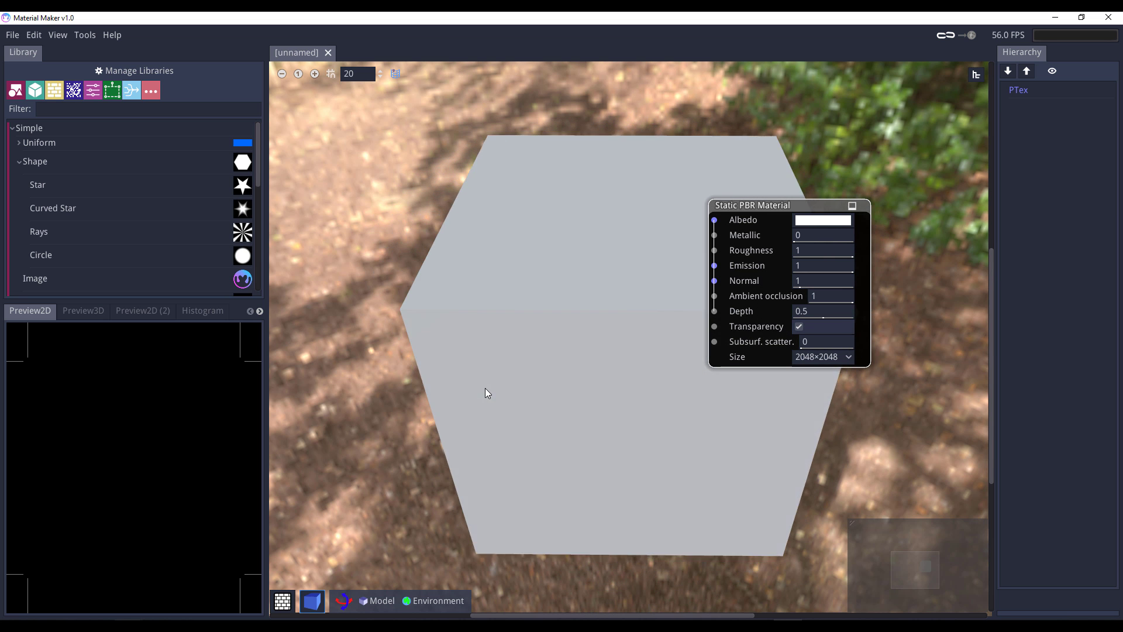
{"action": "left_click", "coordinate": [94, 310]}
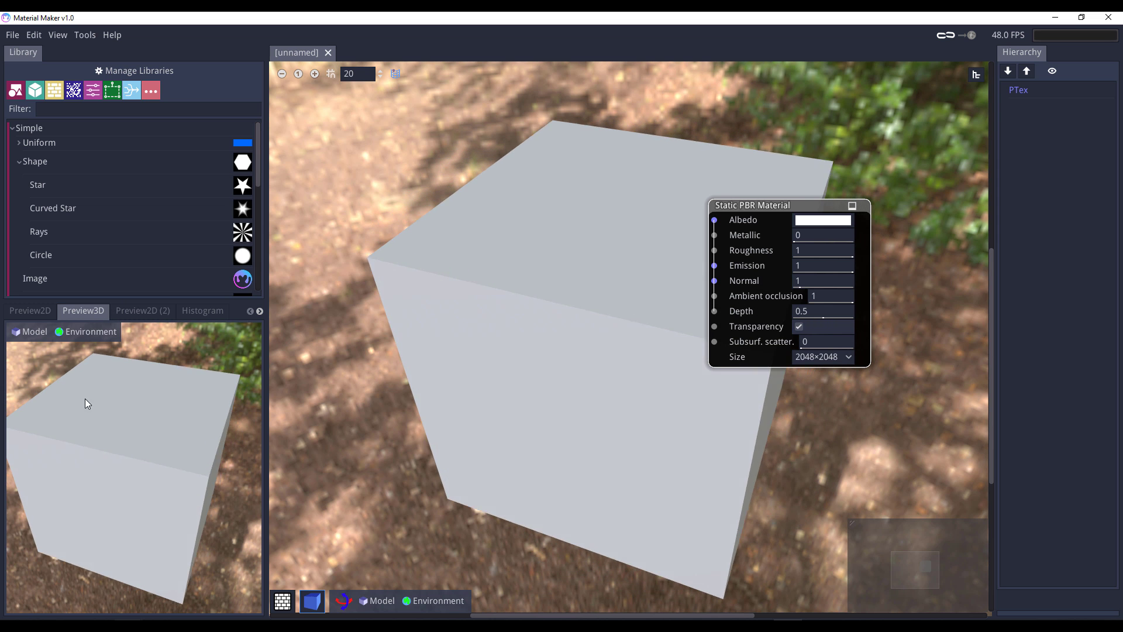
{"action": "left_click", "coordinate": [32, 311]}
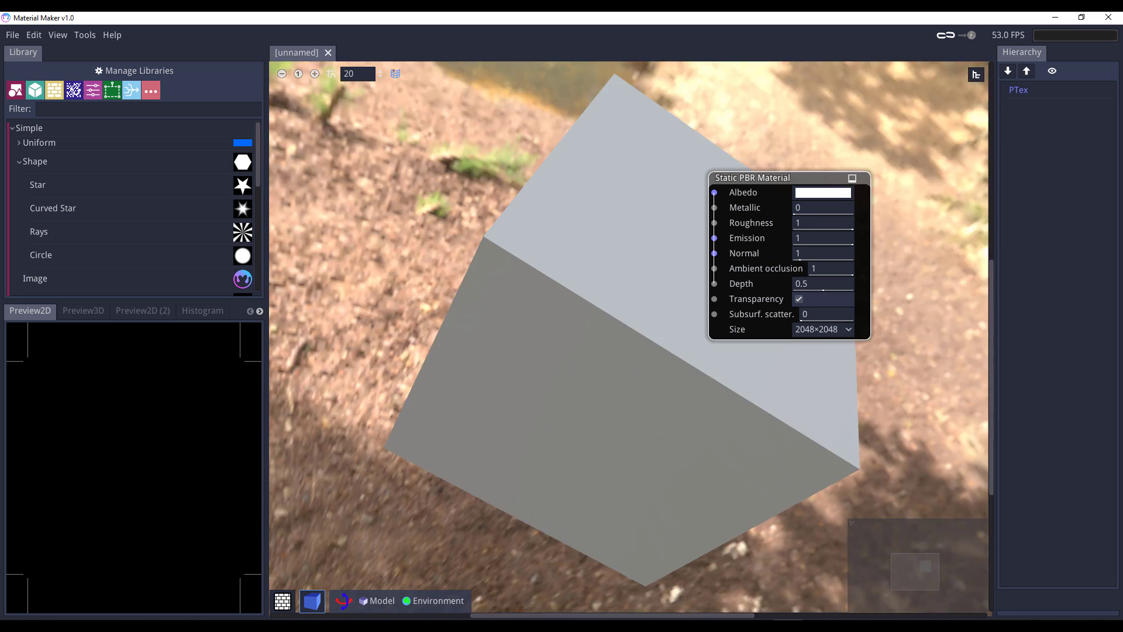
Examine the rotation control and the available preview models for the 3D preview behind the graph
{"action": "left_click", "coordinate": [344, 601]}
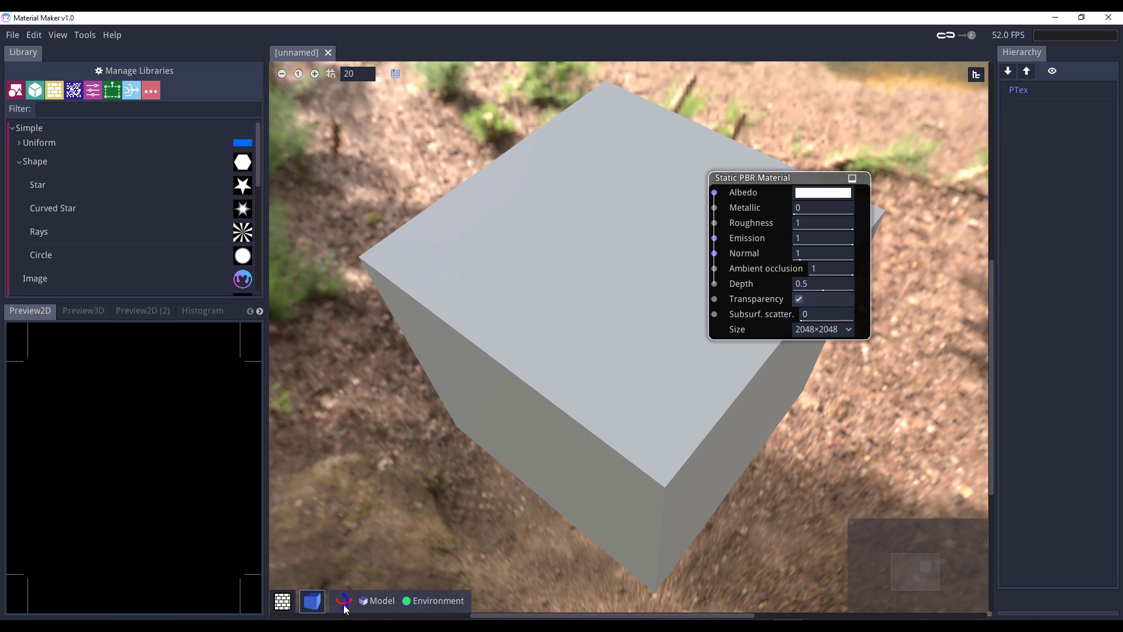
{"action": "left_click", "coordinate": [384, 600]}
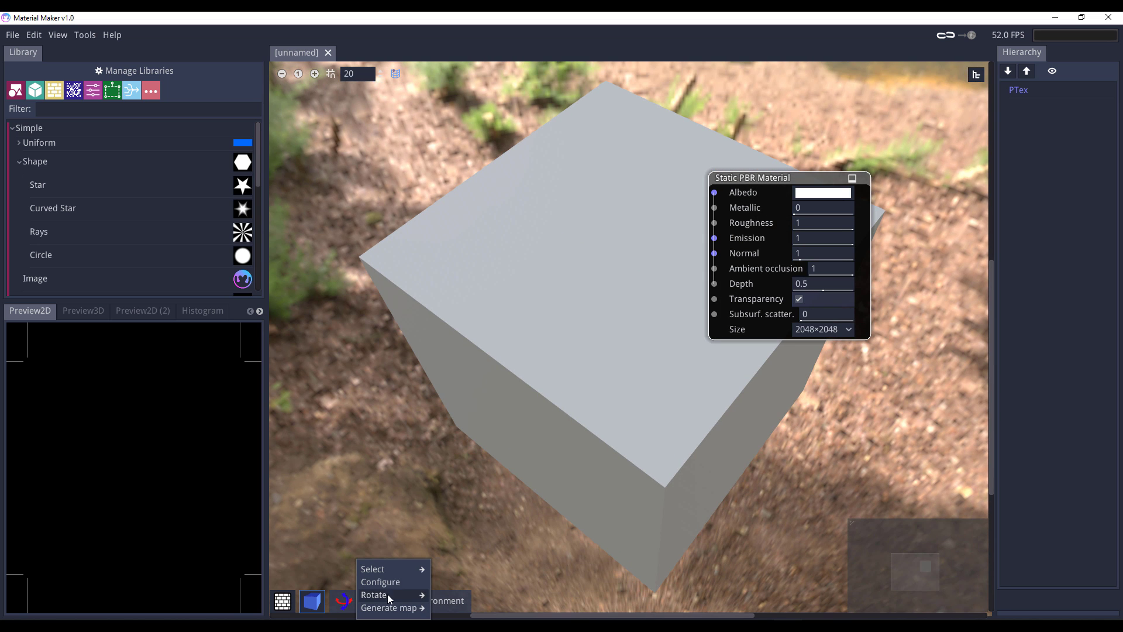
{"action": "mouse_move", "coordinate": [403, 571]}
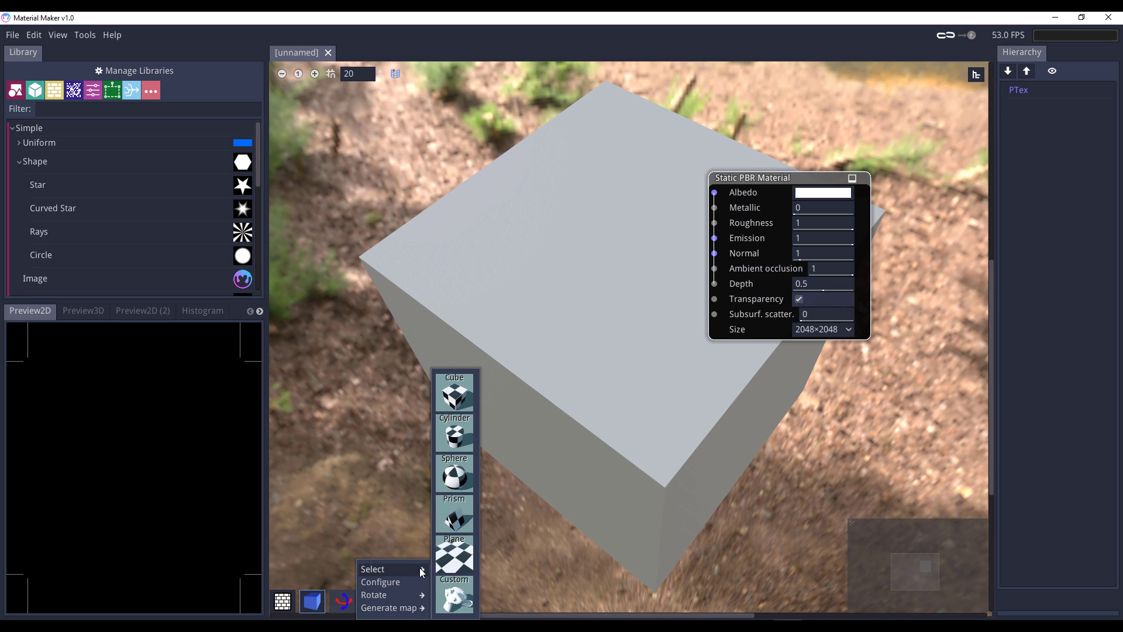
Choose the Sphere as the model in the docked 3D preview
{"action": "left_click", "coordinate": [87, 311]}
{"action": "left_click", "coordinate": [90, 309]}
{"action": "left_click", "coordinate": [23, 332]}
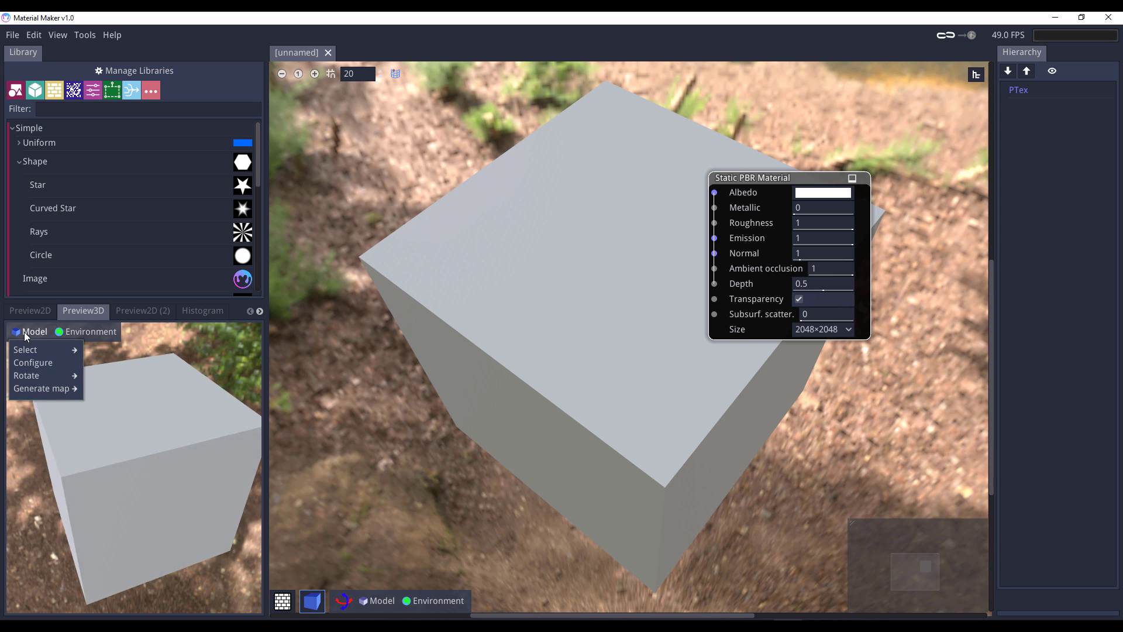
{"action": "mouse_move", "coordinate": [41, 349]}
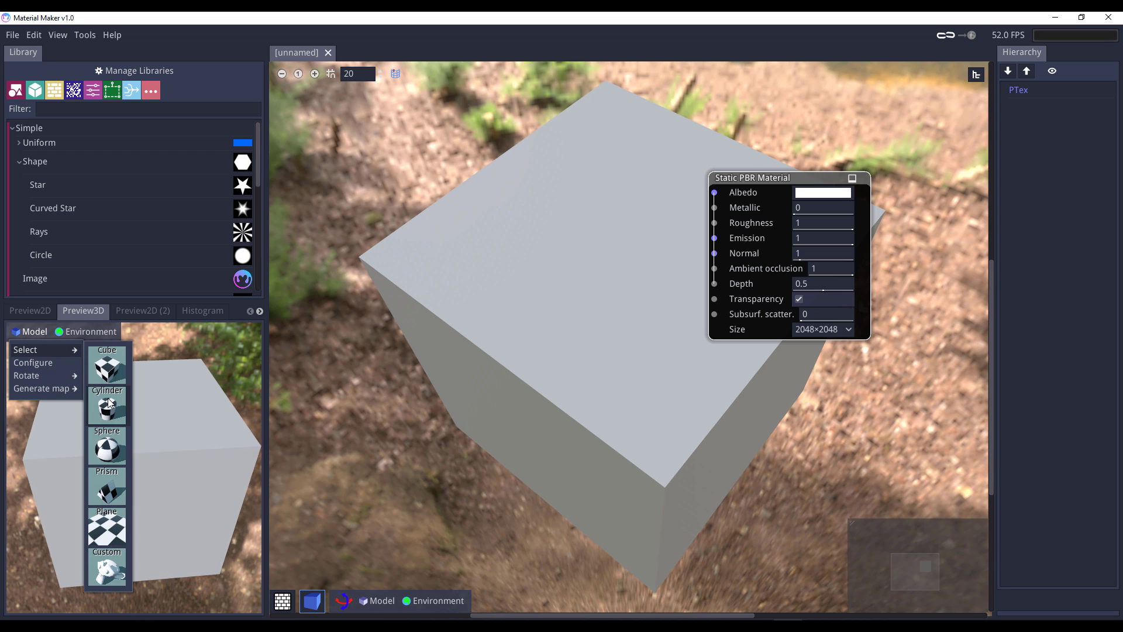
{"action": "left_click", "coordinate": [108, 447]}
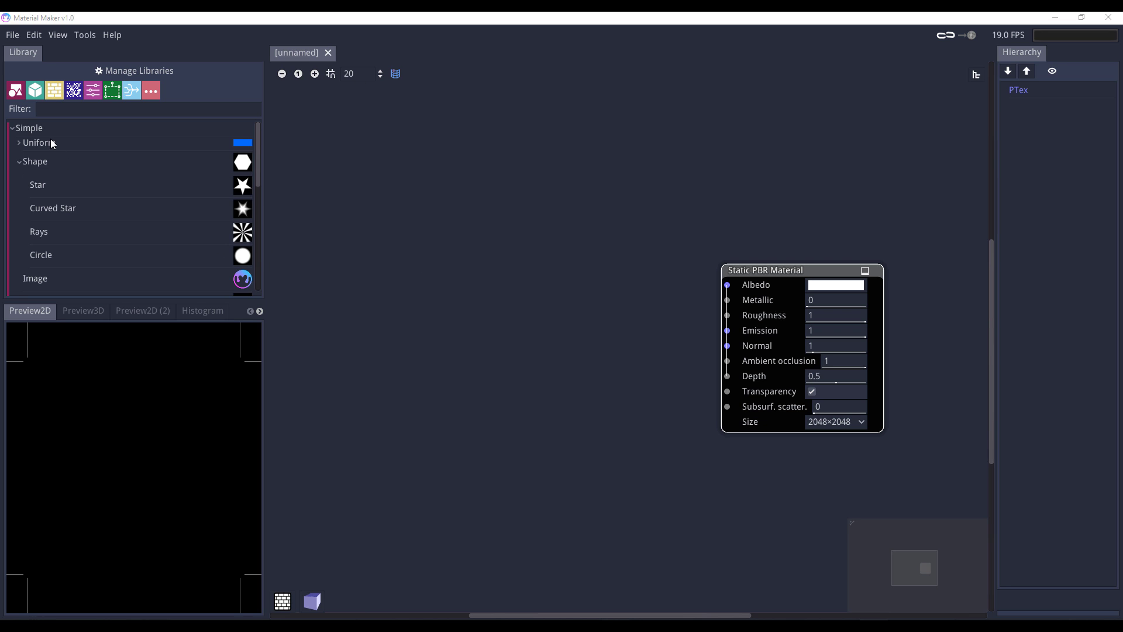
Add a blue Uniform node to the graph, connect its output to the material's Albedo input, and reposition the node
{"action": "left_click_drag", "start_coordinate": [40, 144], "coordinate": [326, 227]}
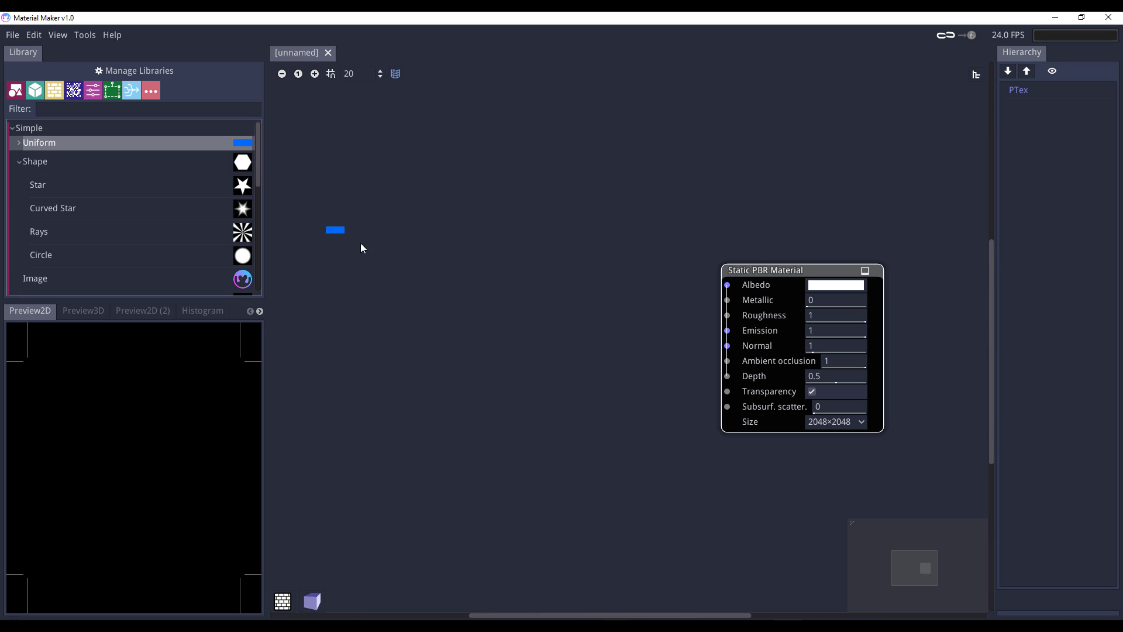
{"action": "left_click_drag", "start_coordinate": [406, 294], "coordinate": [406, 294]}
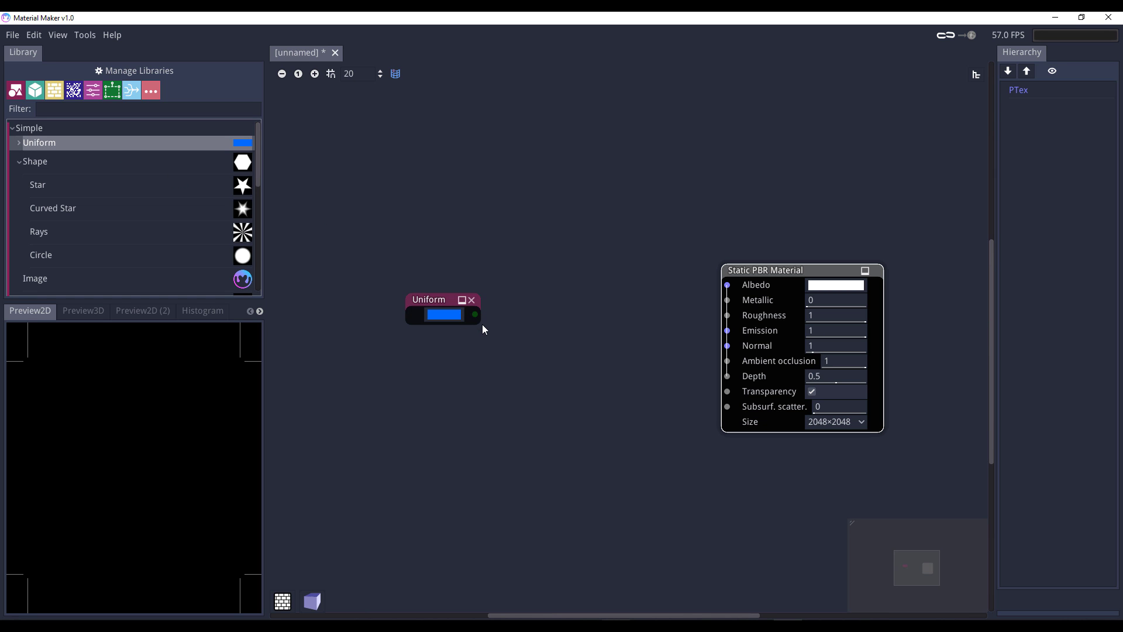
{"action": "left_click_drag", "start_coordinate": [476, 315], "coordinate": [727, 285]}
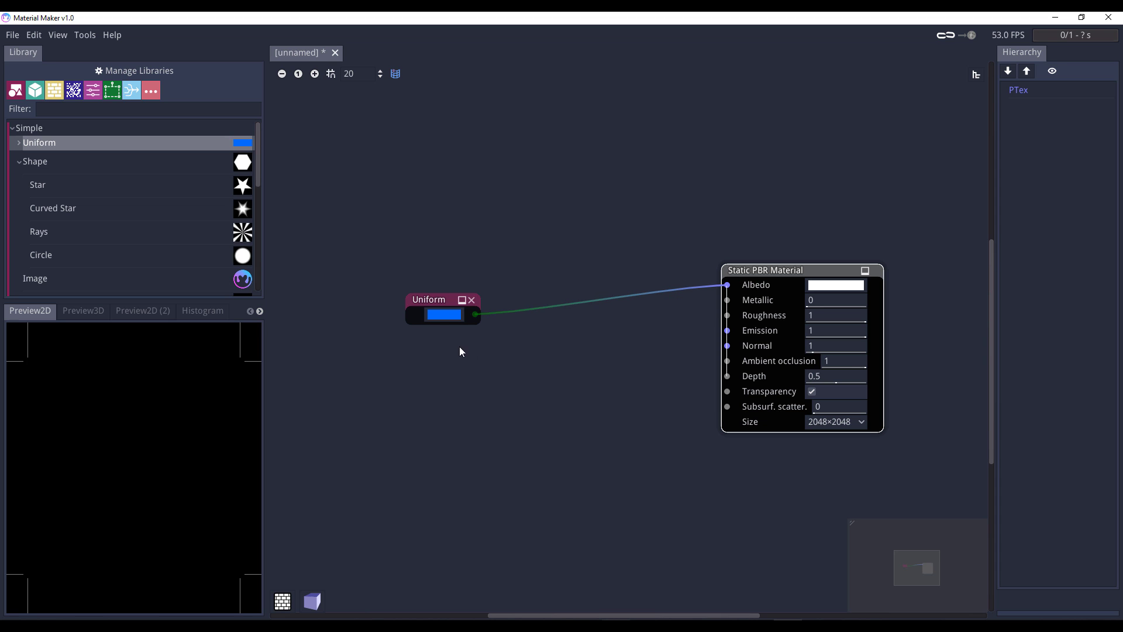
{"action": "left_click_drag", "start_coordinate": [436, 303], "coordinate": [473, 269]}
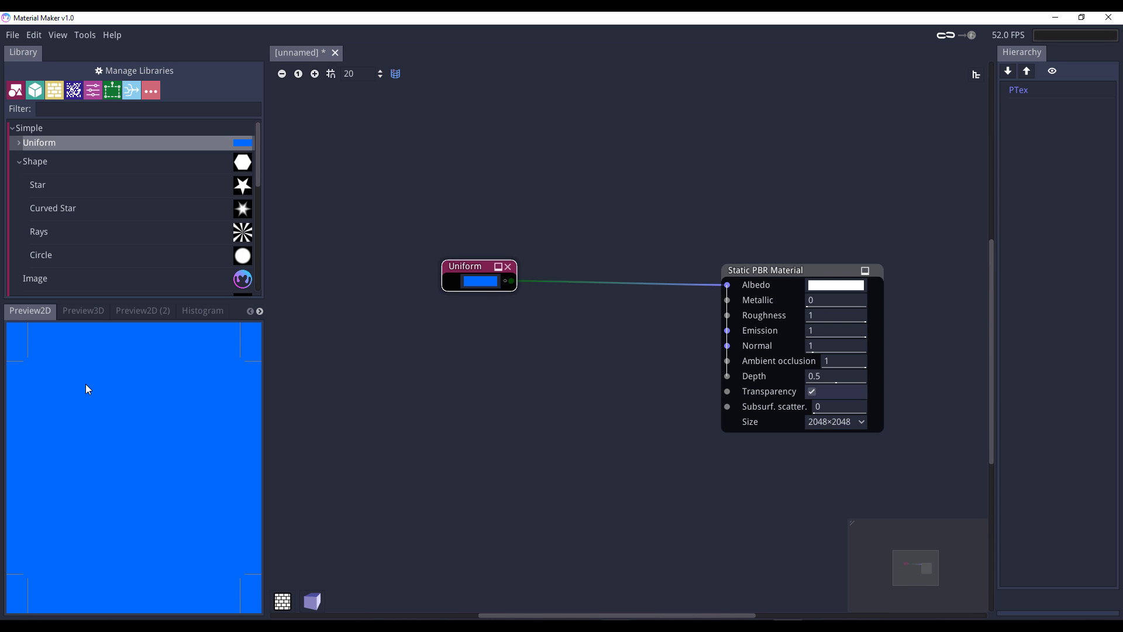
Check the blue material in the docked 3D preview, and delete the Uniform node
{"action": "left_click", "coordinate": [86, 312]}
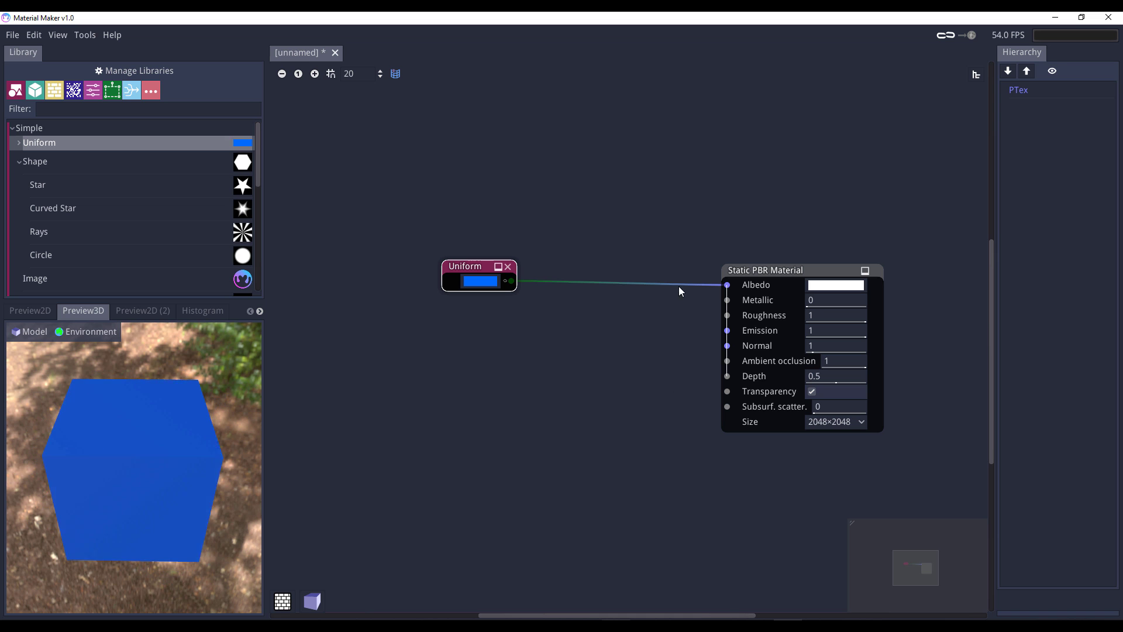
{"action": "key", "text": "Delete"}
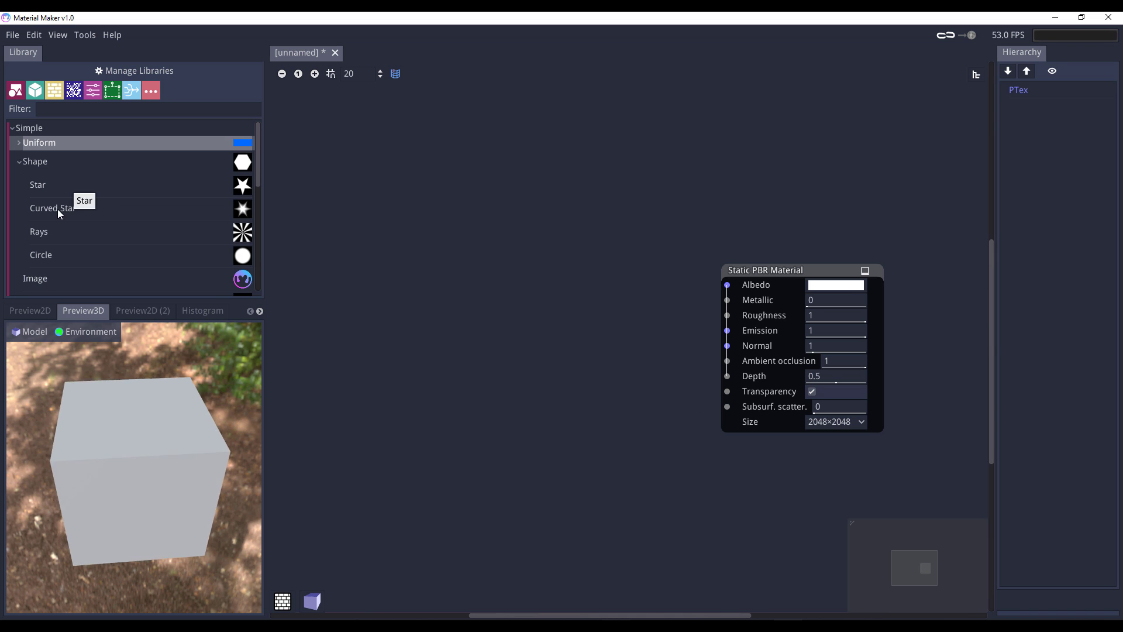
Add a Star shape node from the library to the graph and show it in the docked 2D preview
{"action": "left_click_drag", "start_coordinate": [34, 187], "coordinate": [431, 298]}
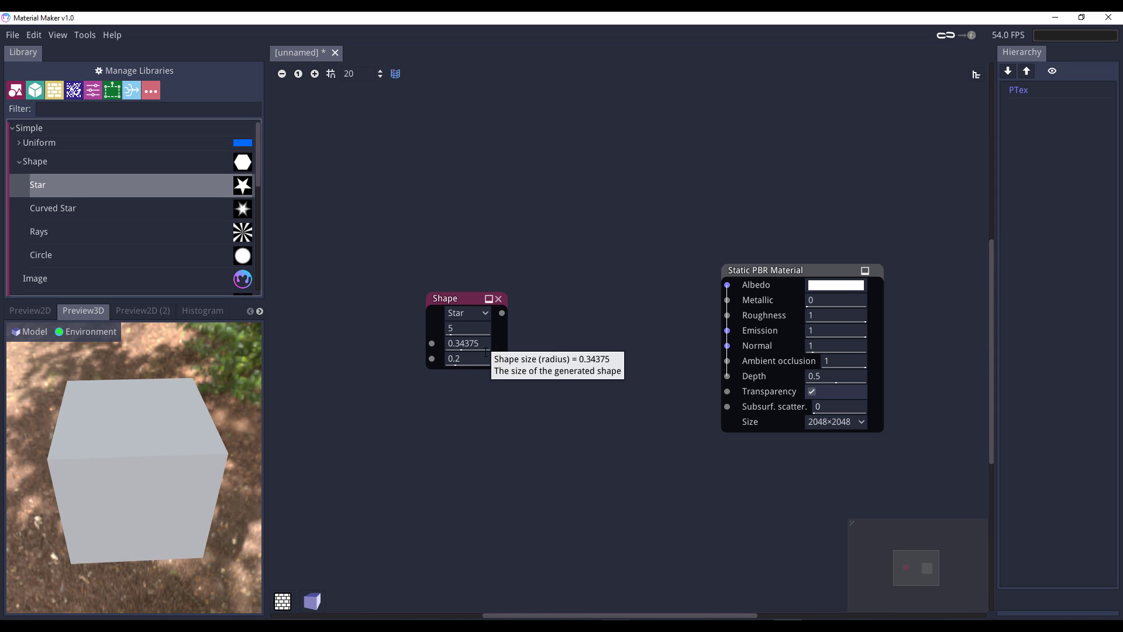
{"action": "scroll", "coordinate": [486, 356], "scroll_direction": "down", "scroll_amount": 3}
{"action": "left_click", "coordinate": [456, 156]}
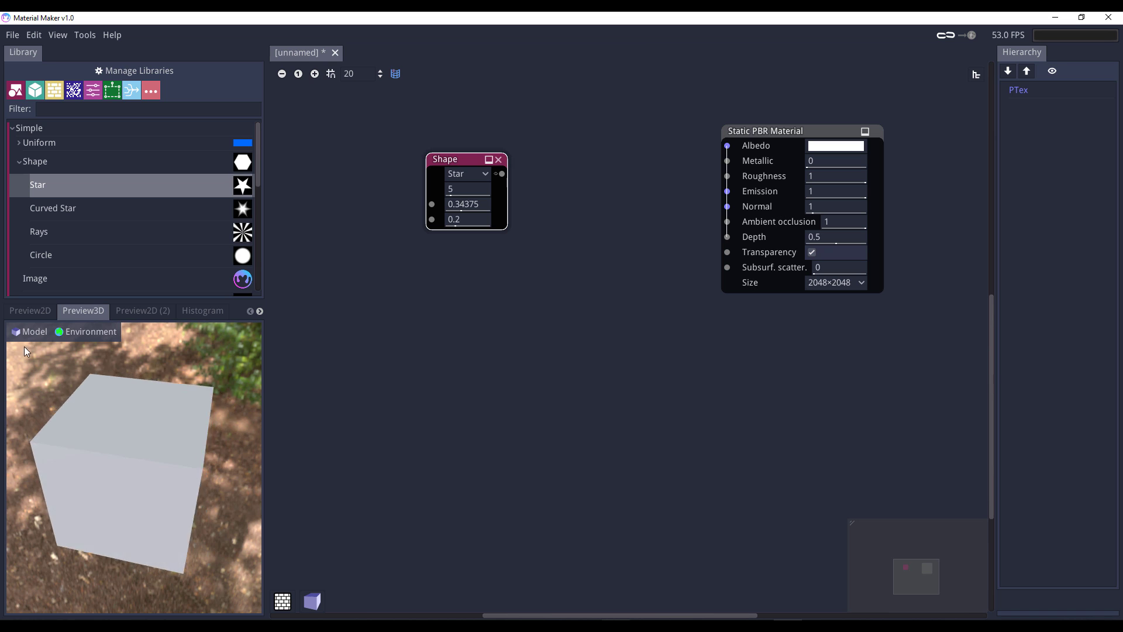
{"action": "left_click", "coordinate": [28, 313]}
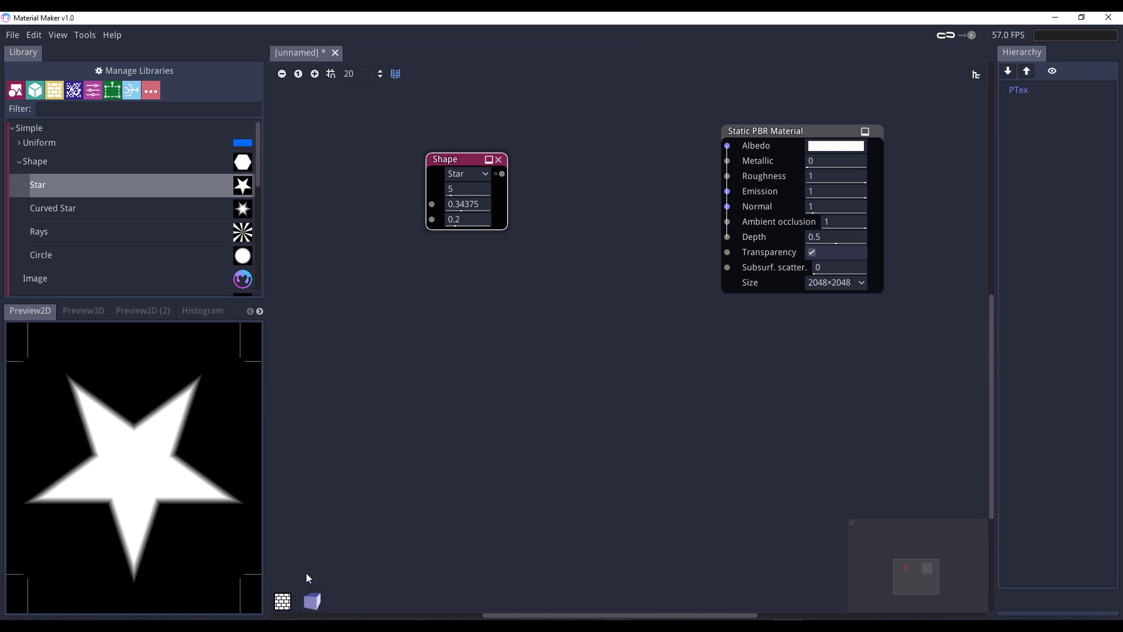
Show the 2D preview behind the graph and set the star to 7 points, radius 0.31 and edge width 0
{"action": "left_click", "coordinate": [283, 603]}
{"action": "left_click_drag", "start_coordinate": [433, 162], "coordinate": [371, 326]}
{"action": "left_click_drag", "start_coordinate": [465, 292], "coordinate": [449, 304]}
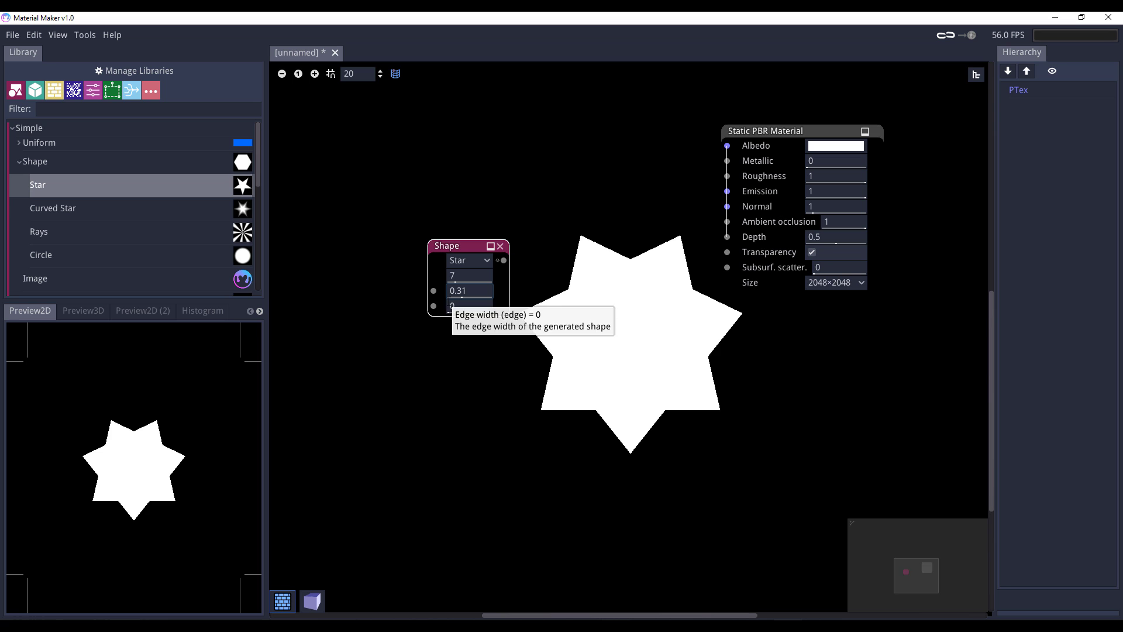
With the star set to 9 points and moved aside, add a Rays shape node below it with size 0.43 and edge width 0
{"action": "left_click_drag", "start_coordinate": [468, 283], "coordinate": [425, 236]}
{"action": "left_click_drag", "start_coordinate": [78, 239], "coordinate": [415, 407]}
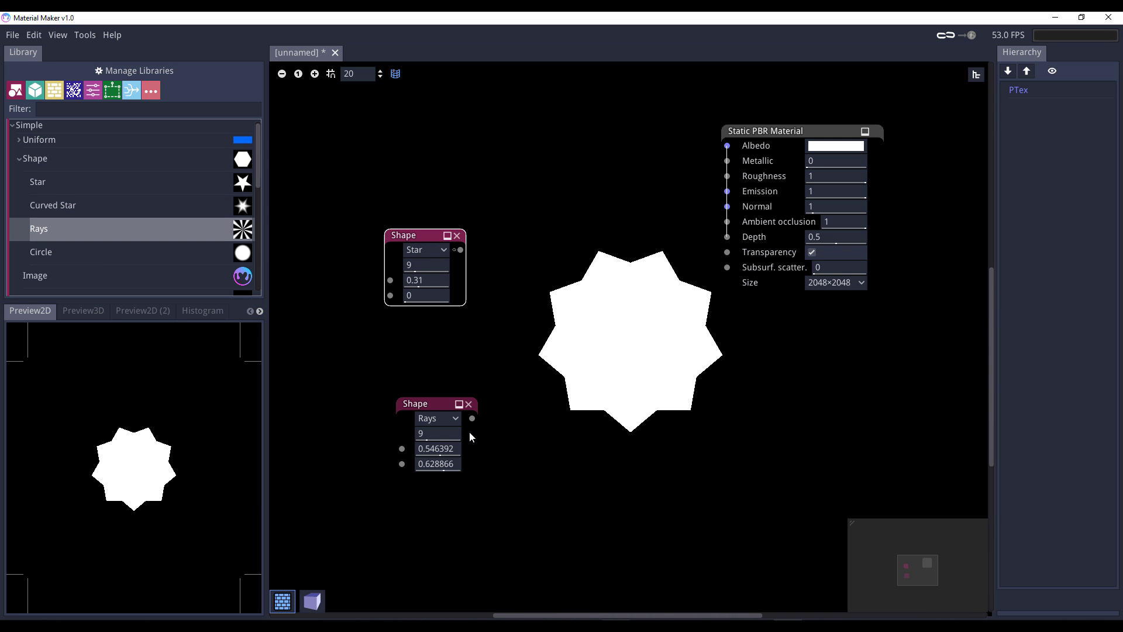
{"action": "left_click", "coordinate": [428, 411]}
{"action": "left_click_drag", "start_coordinate": [444, 465], "coordinate": [276, 466]}
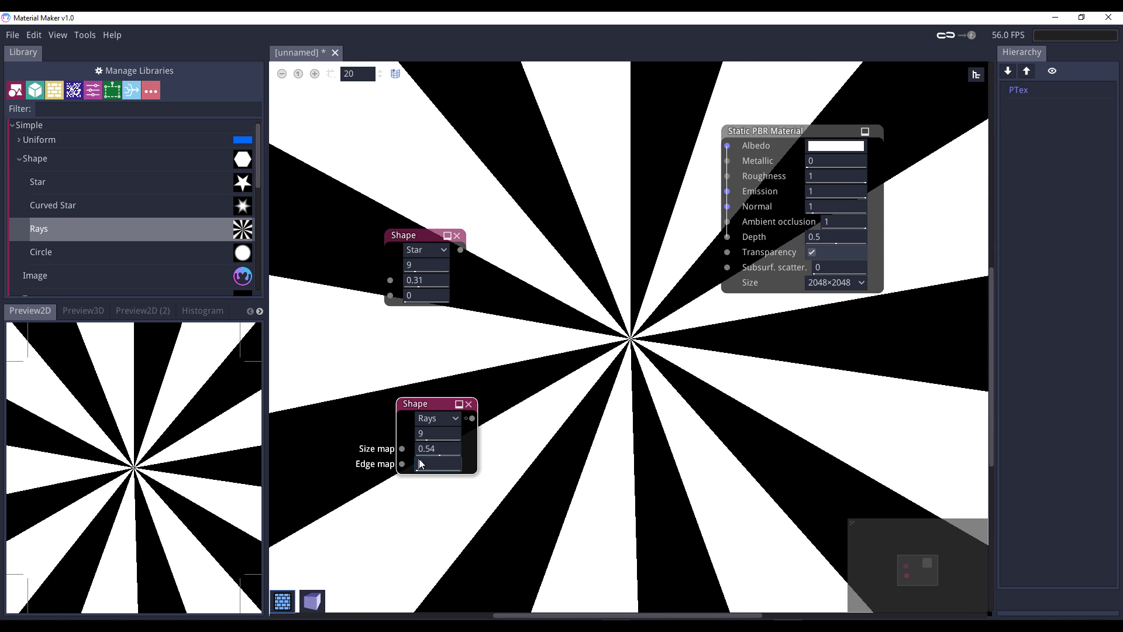
{"action": "mouse_move", "coordinate": [418, 448]}
{"action": "left_mouse_down"}
{"action": "mouse_move", "coordinate": [398, 457]}
{"action": "mouse_move", "coordinate": [423, 445]}
{"action": "left_mouse_up"}
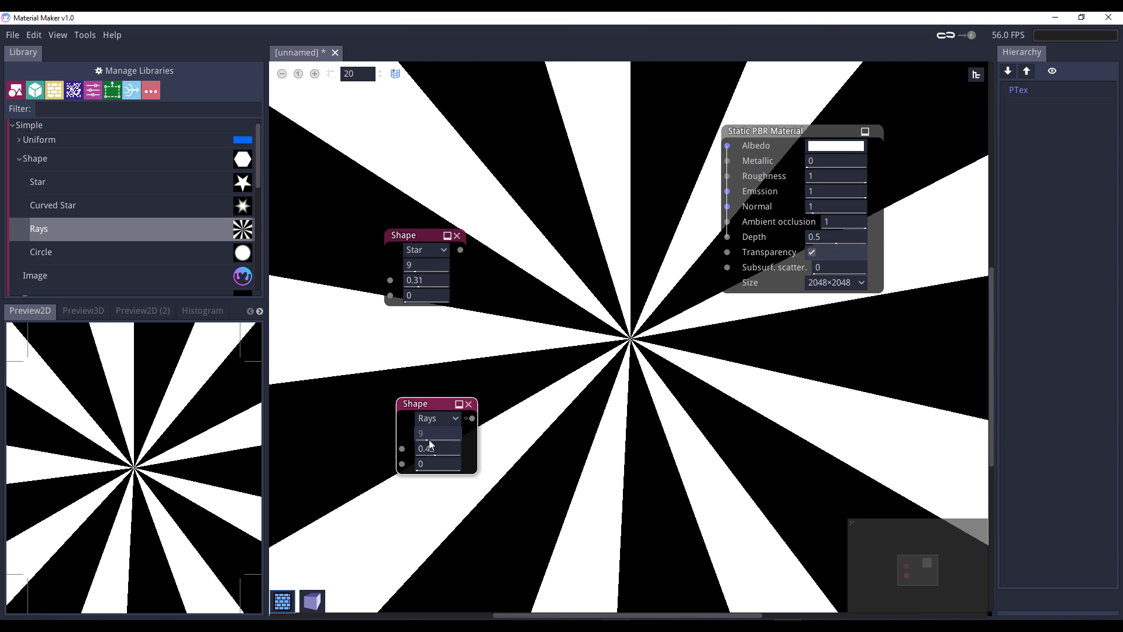
Add a Blend filter node fed by the star in Source1, and connect the Rays shape to its Opacity input
{"action": "left_click_drag", "start_coordinate": [461, 249], "coordinate": [559, 277]}
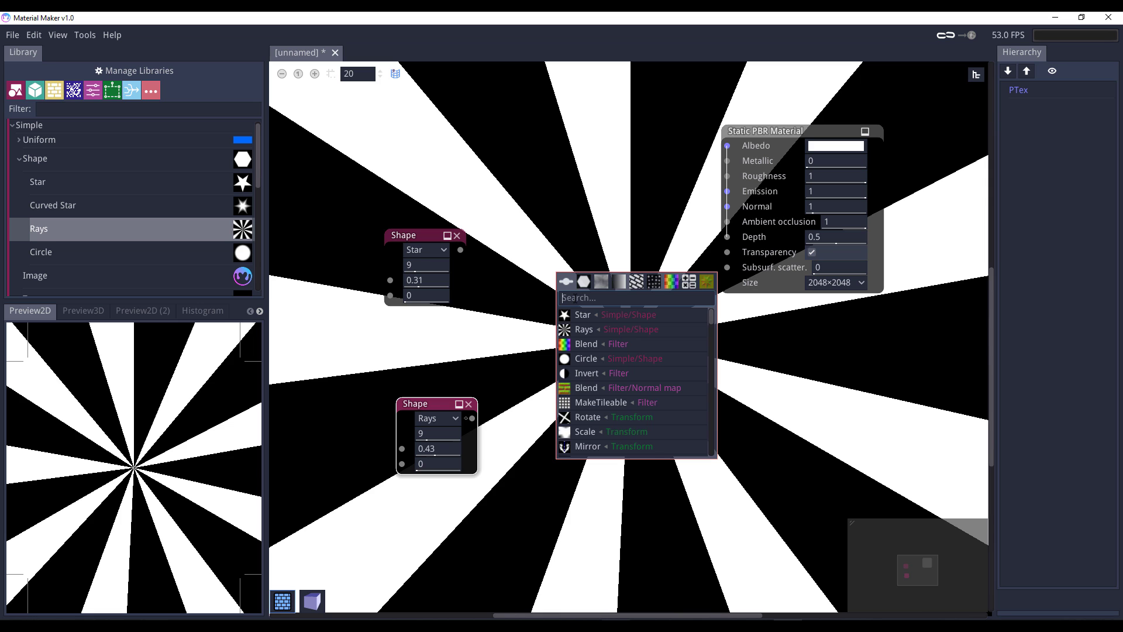
{"action": "type", "text": "blen"}
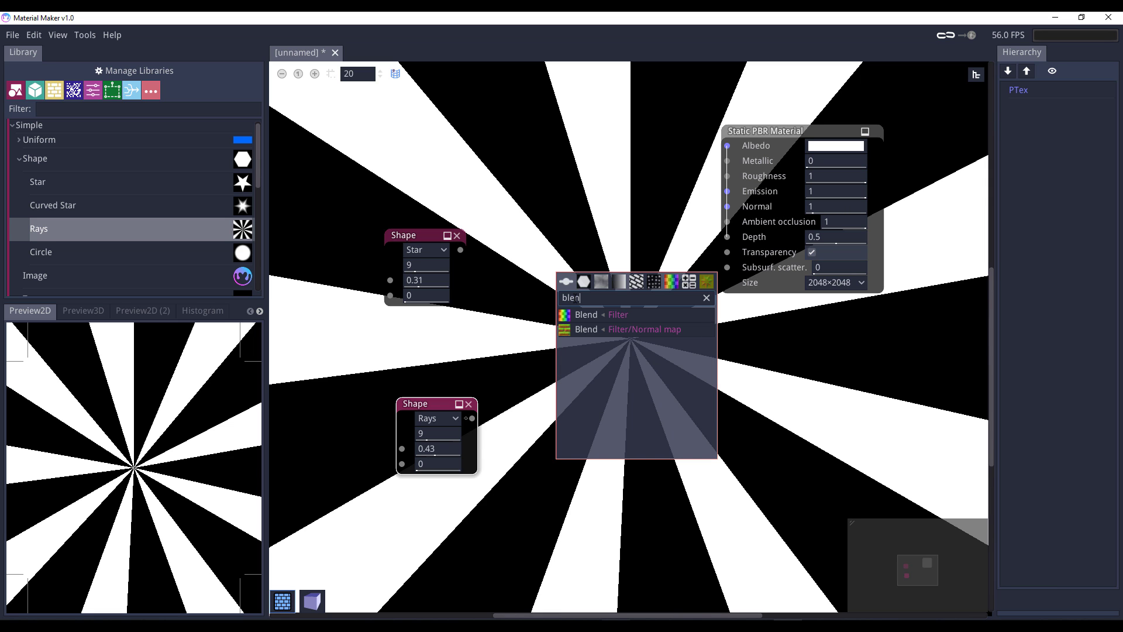
{"action": "left_click", "coordinate": [642, 317]}
{"action": "left_click_drag", "start_coordinate": [615, 257], "coordinate": [624, 233]}
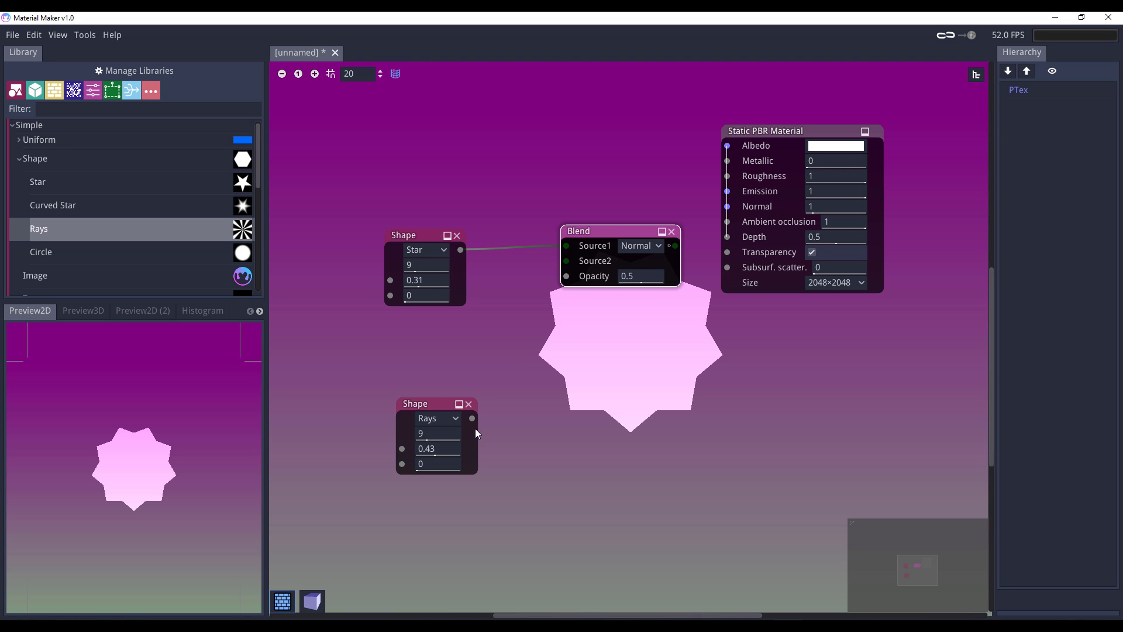
{"action": "left_click_drag", "start_coordinate": [472, 418], "coordinate": [567, 276]}
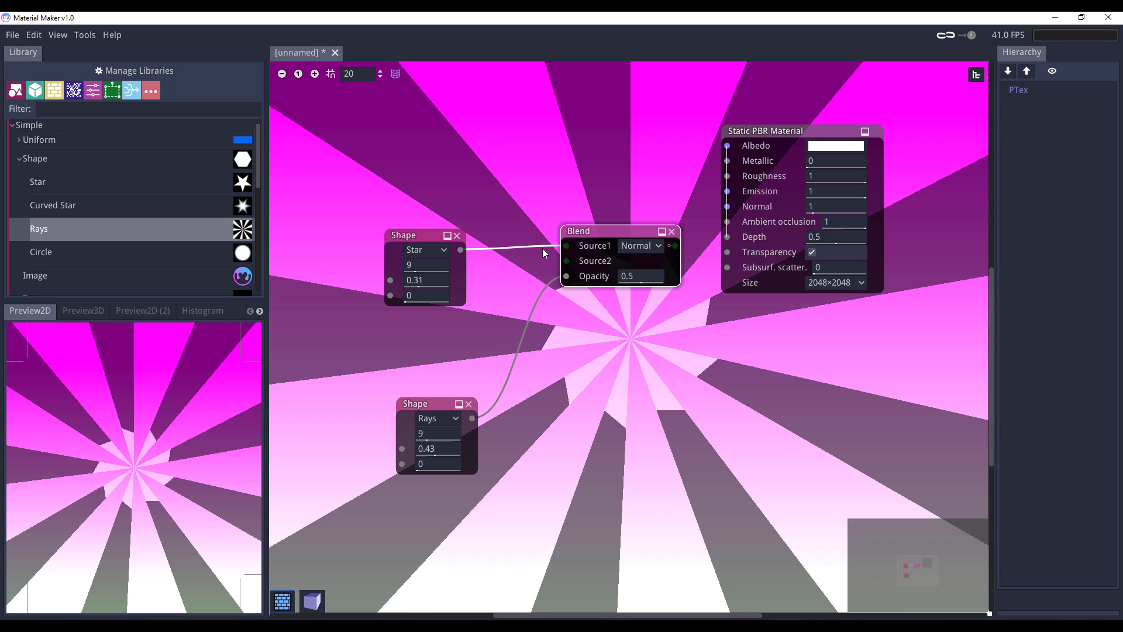
Add a Uniform node, connect it to the Blend node's Source2 input, and place it between the two shape nodes
{"action": "left_click_drag", "start_coordinate": [40, 139], "coordinate": [449, 164]}
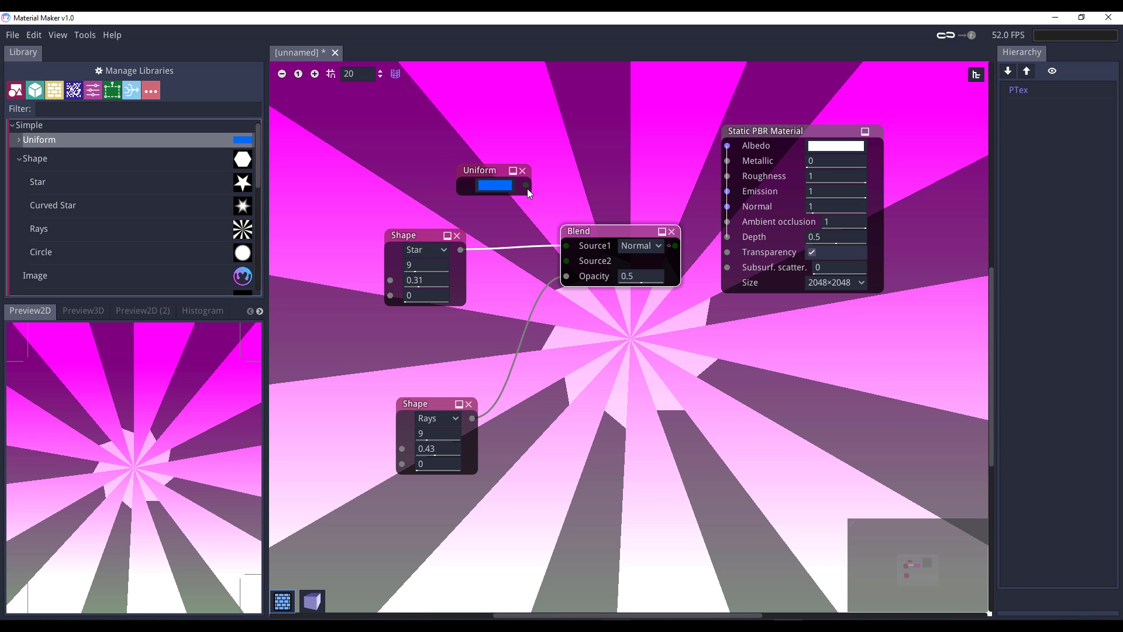
{"action": "left_click_drag", "start_coordinate": [526, 186], "coordinate": [567, 260]}
{"action": "left_click_drag", "start_coordinate": [480, 174], "coordinate": [414, 326]}
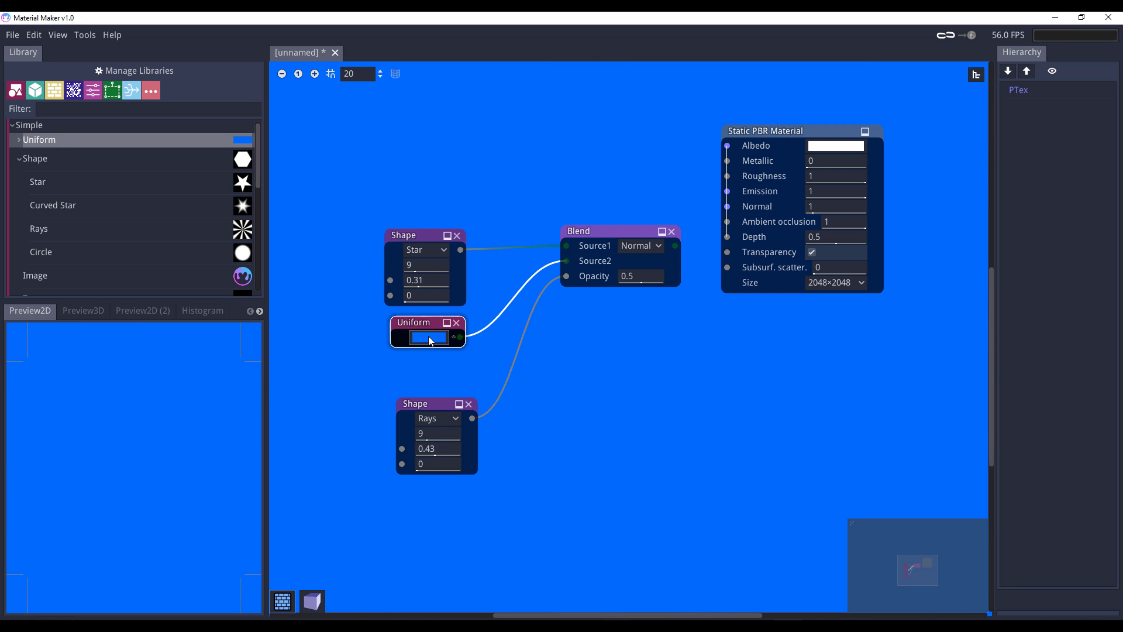
Change the Uniform node's colour to light red fa908e
{"action": "left_click", "coordinate": [431, 340]}
{"action": "left_click_drag", "start_coordinate": [300, 104], "coordinate": [245, 64]}
{"action": "left_click", "coordinate": [402, 66]}
{"action": "left_click", "coordinate": [314, 82]}
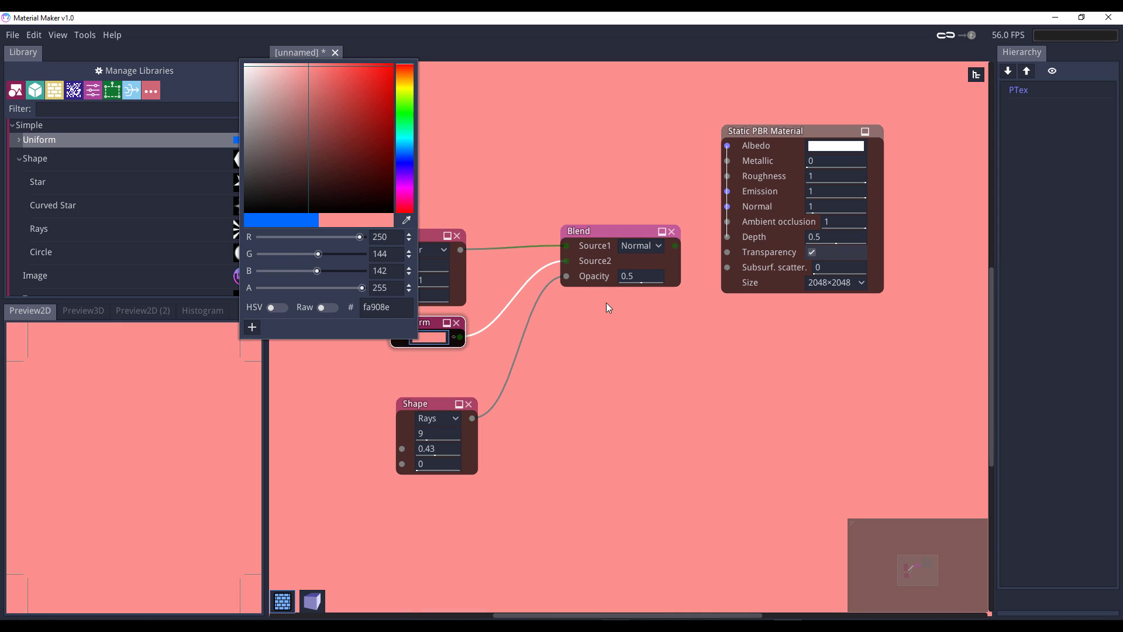
{"action": "left_click", "coordinate": [512, 203]}
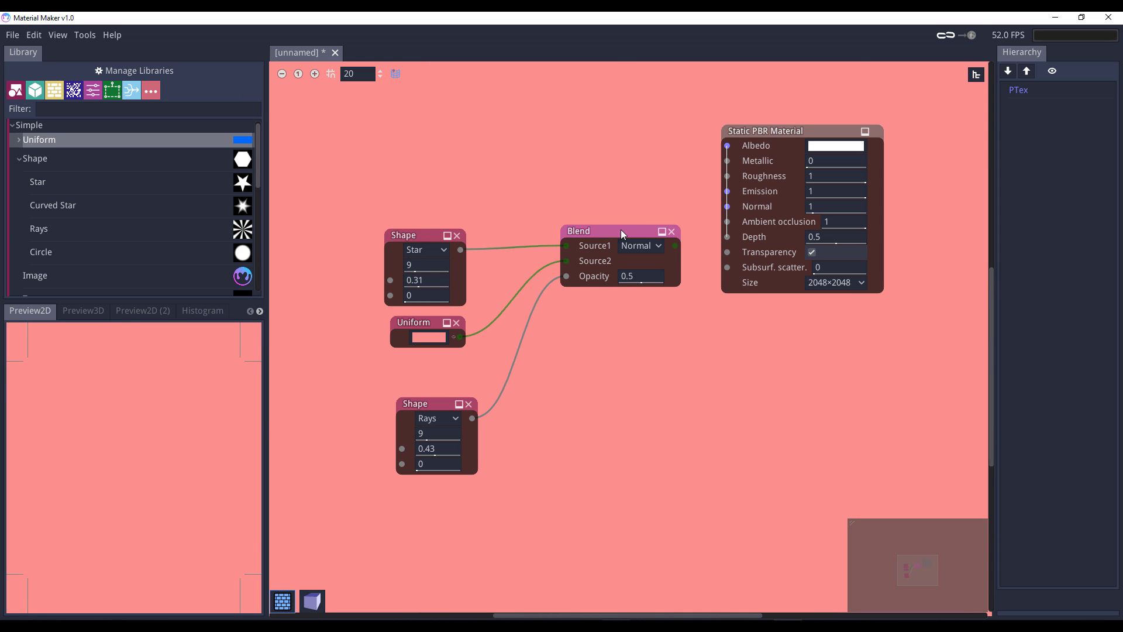
Preview the Blend node, connect its output to the material's Albedo, and set its opacity to 1
{"action": "left_click", "coordinate": [627, 234]}
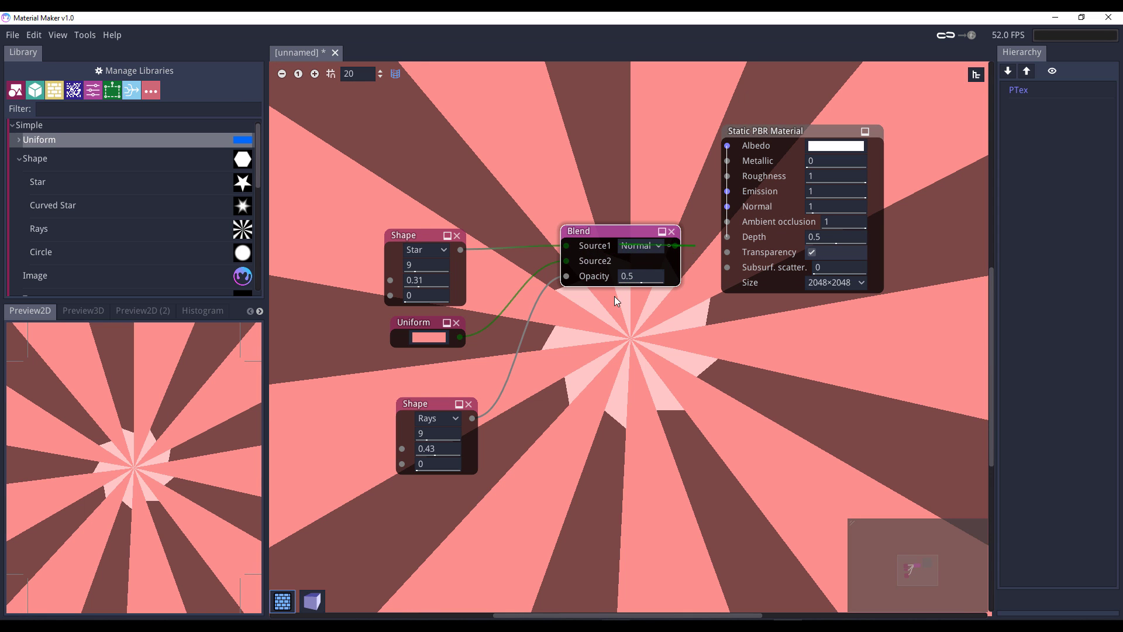
{"action": "left_click_drag", "start_coordinate": [722, 157], "coordinate": [727, 146]}
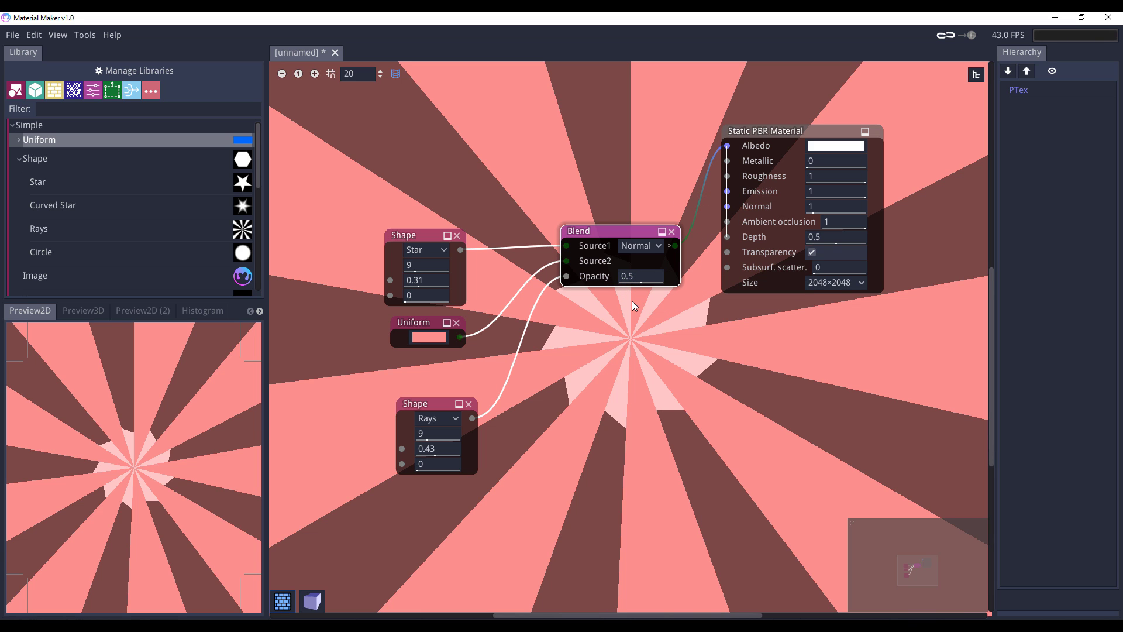
{"action": "left_click_drag", "start_coordinate": [641, 285], "coordinate": [786, 294]}
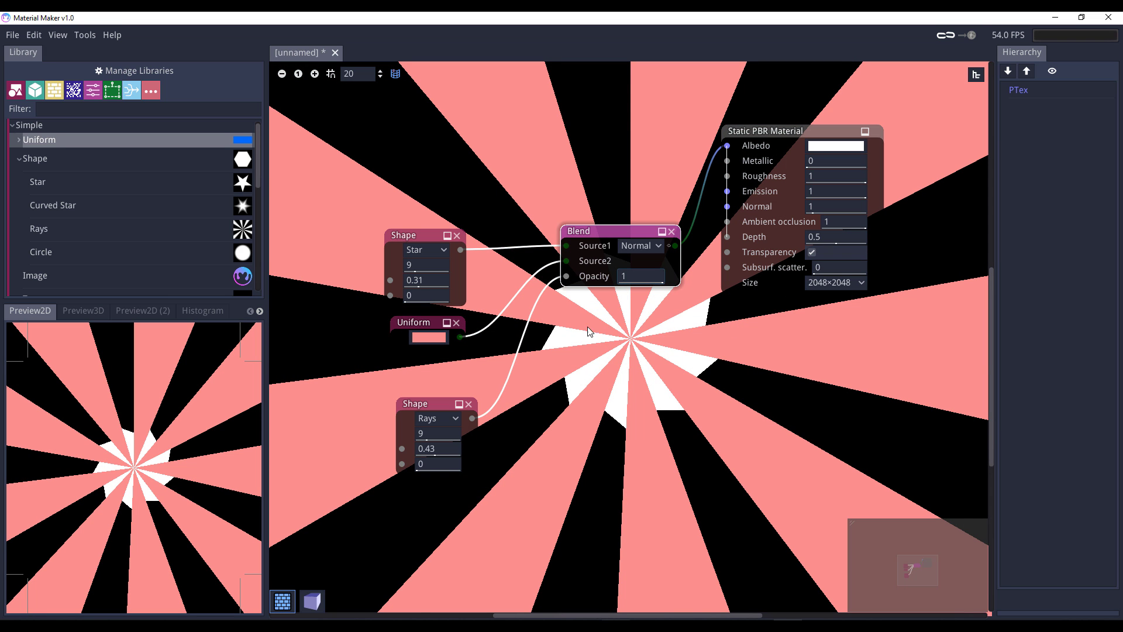
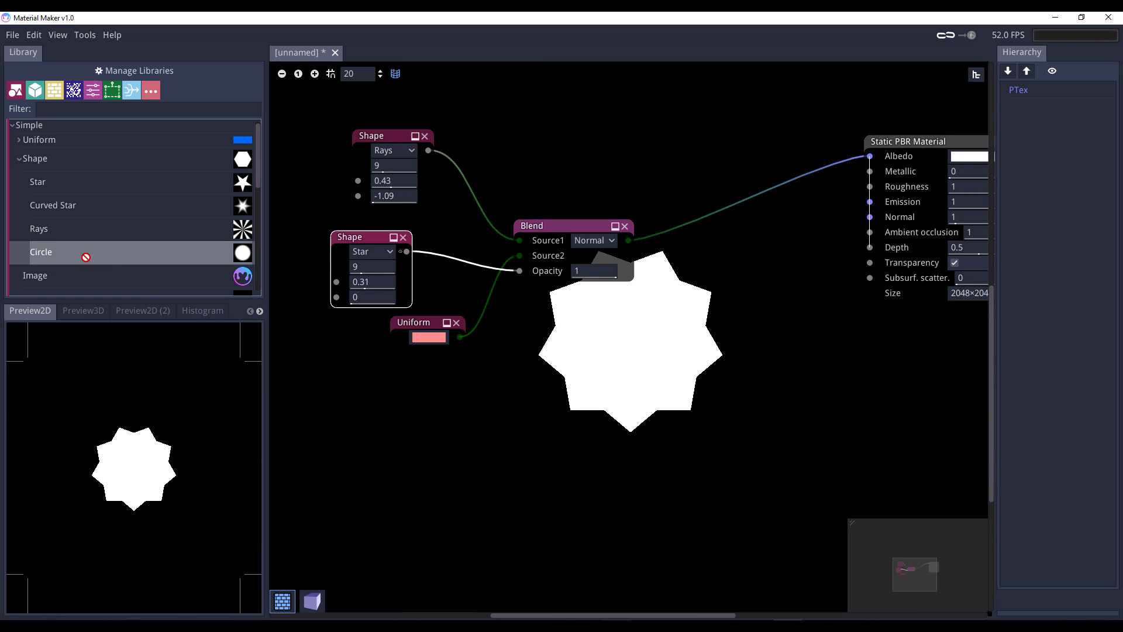
Add a Circle shape node with edge width 0.01, attach a MakeTileable filter node to its output, and preview the result
{"action": "left_click_drag", "start_coordinate": [490, 381], "coordinate": [530, 405]}
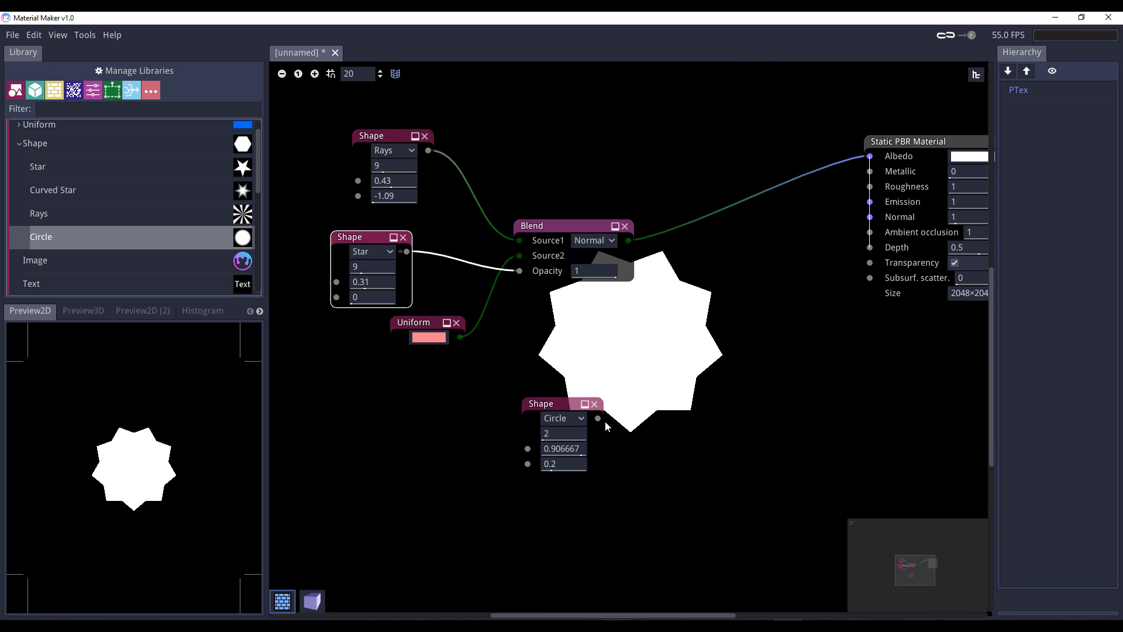
{"action": "left_click_drag", "start_coordinate": [559, 476], "coordinate": [495, 466]}
{"action": "left_click_drag", "start_coordinate": [582, 413], "coordinate": [732, 353]}
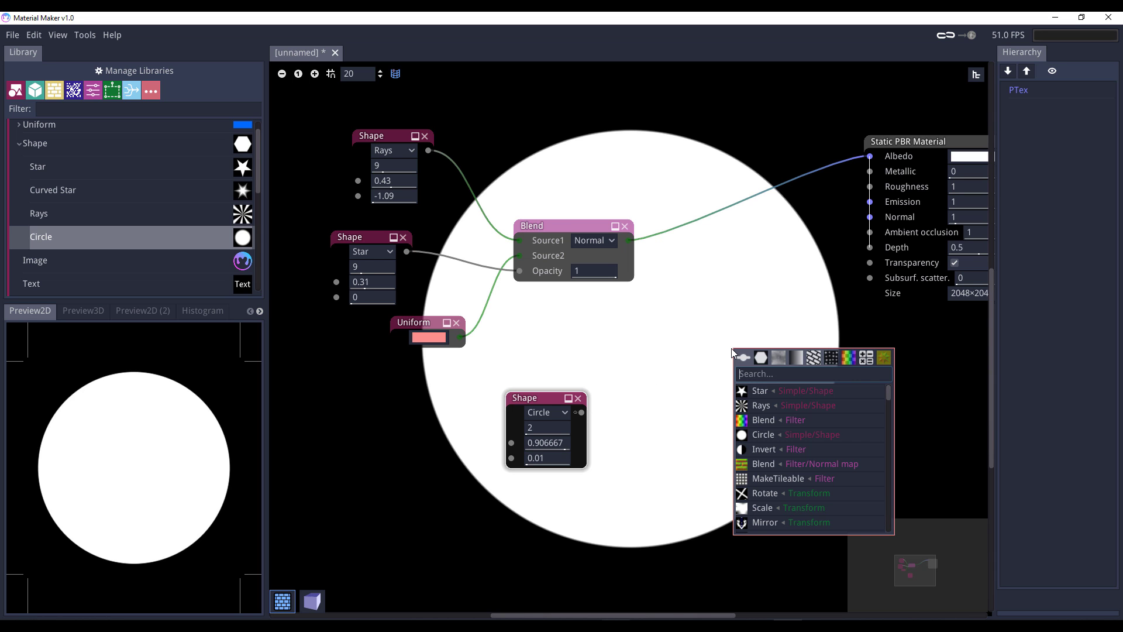
{"action": "type", "text": "tile"}
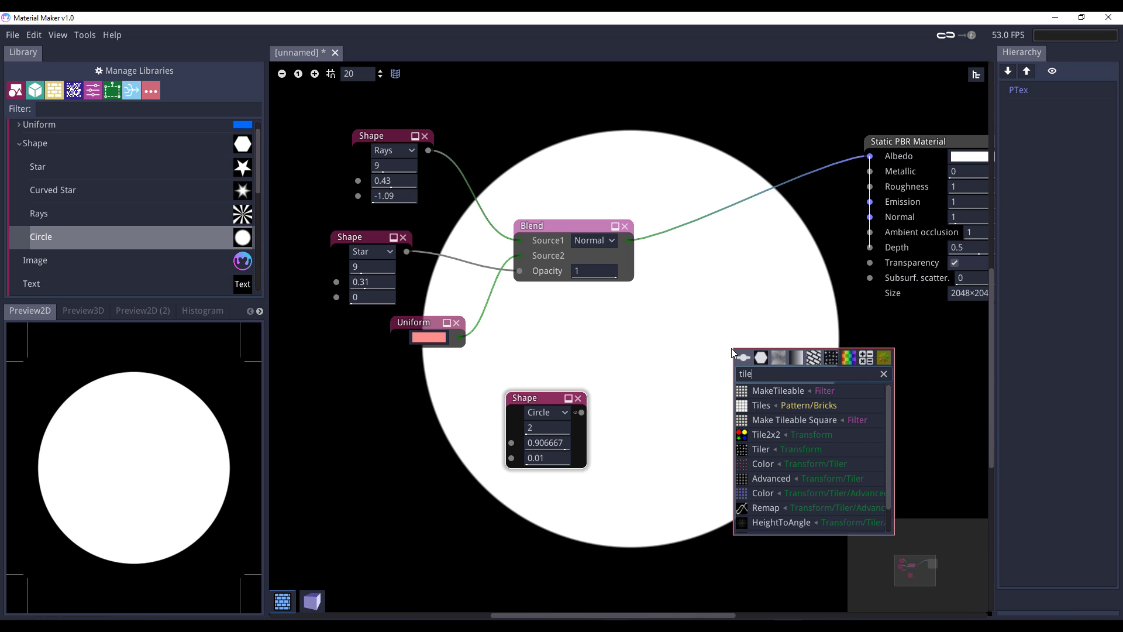
{"action": "left_click", "coordinate": [778, 391]}
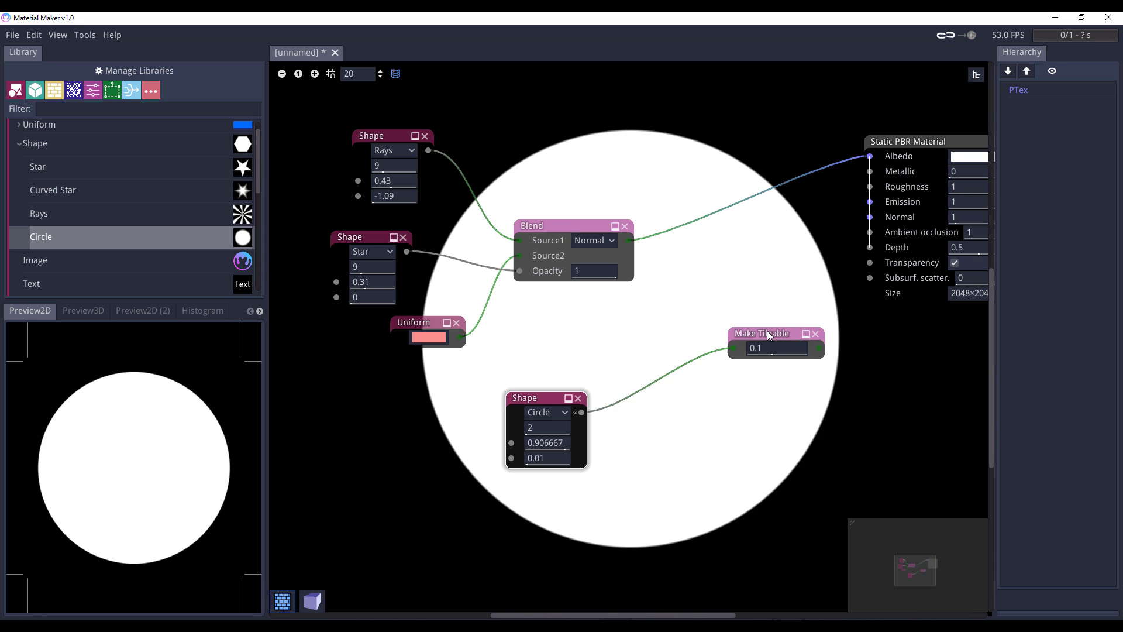
{"action": "left_click", "coordinate": [785, 335]}
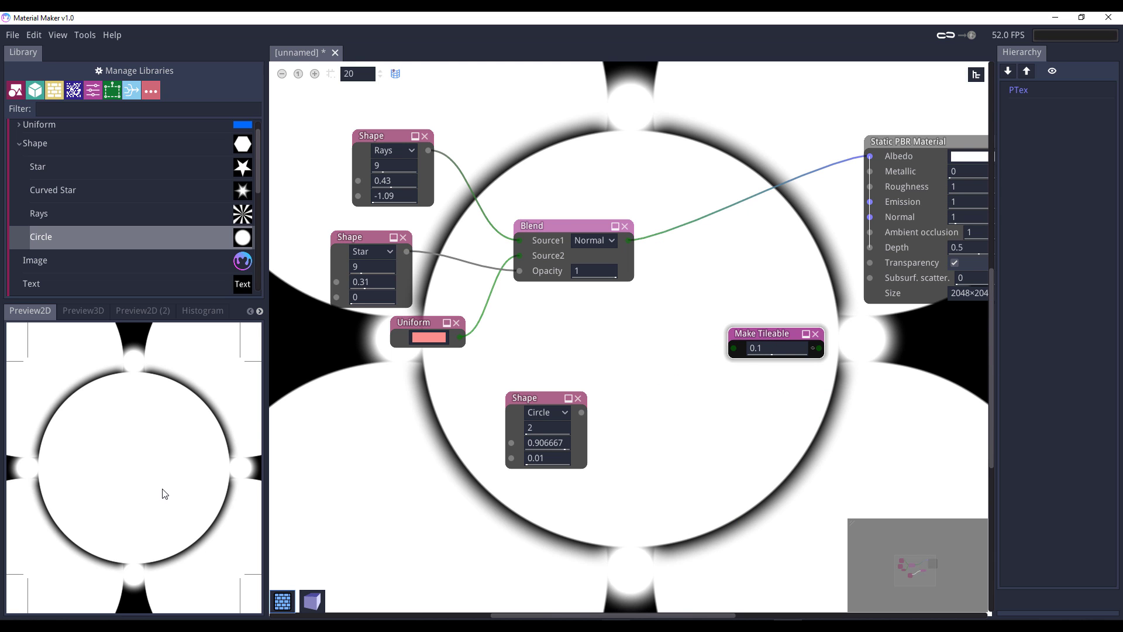
Show the 3D preview behind the graph and wire the circle through Make Tileable into the material's Albedo input
{"action": "left_click", "coordinate": [313, 600]}
{"action": "left_click_drag", "start_coordinate": [762, 333], "coordinate": [709, 328]}
{"action": "left_click_drag", "start_coordinate": [581, 412], "coordinate": [681, 342]}
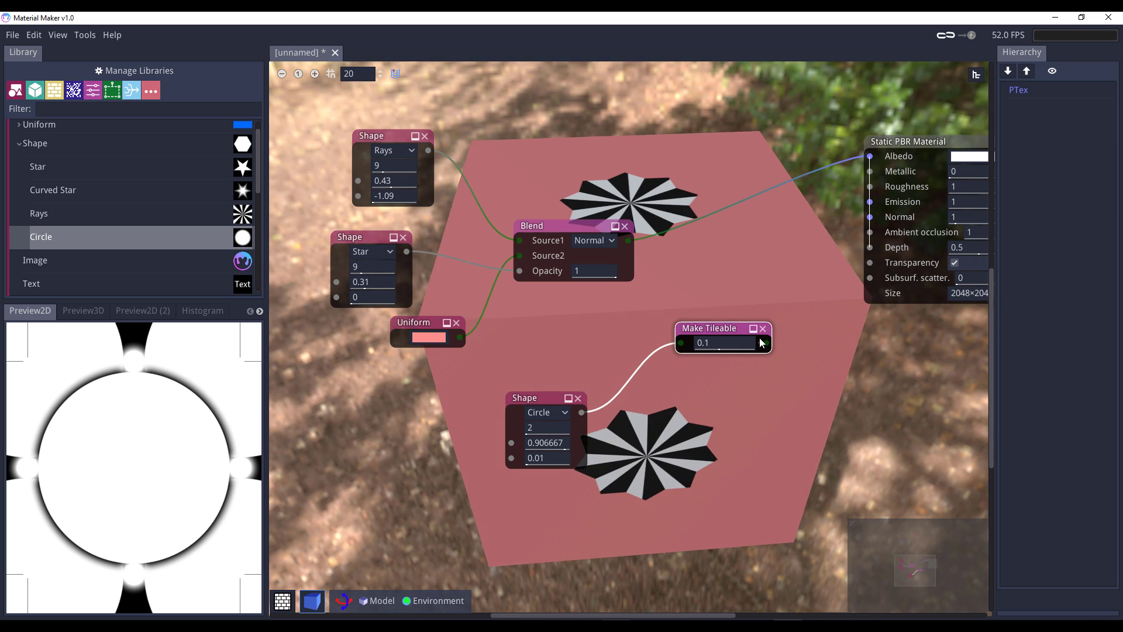
{"action": "left_click_drag", "start_coordinate": [767, 343], "coordinate": [869, 156]}
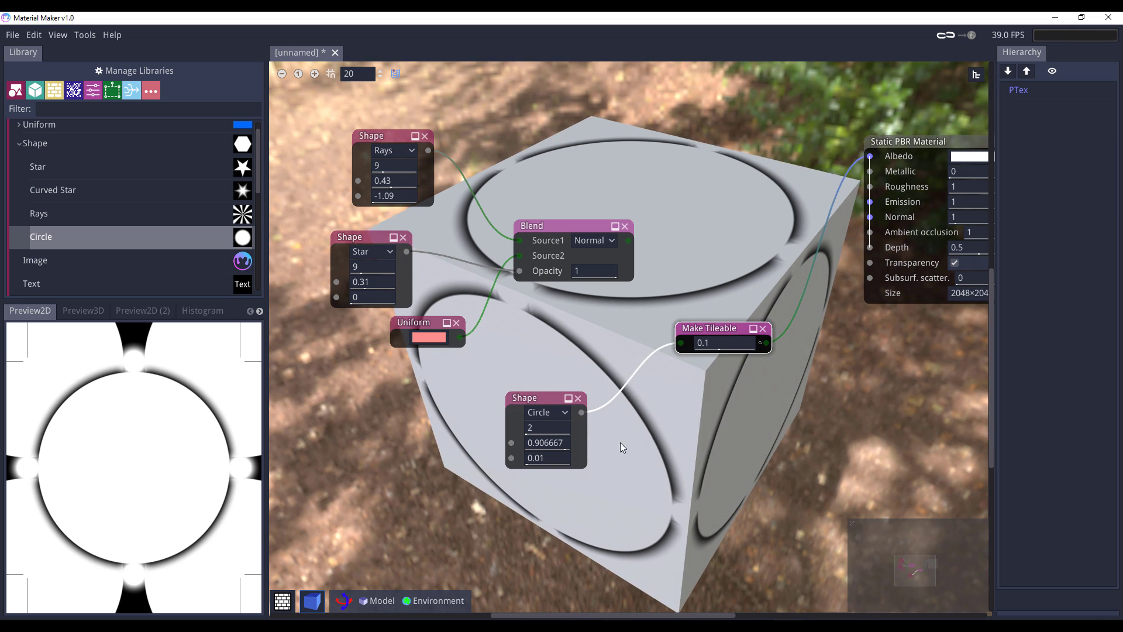
Set the circle's size to 0.4 and its edge width to 0
{"action": "left_click_drag", "start_coordinate": [566, 448], "coordinate": [480, 448]}
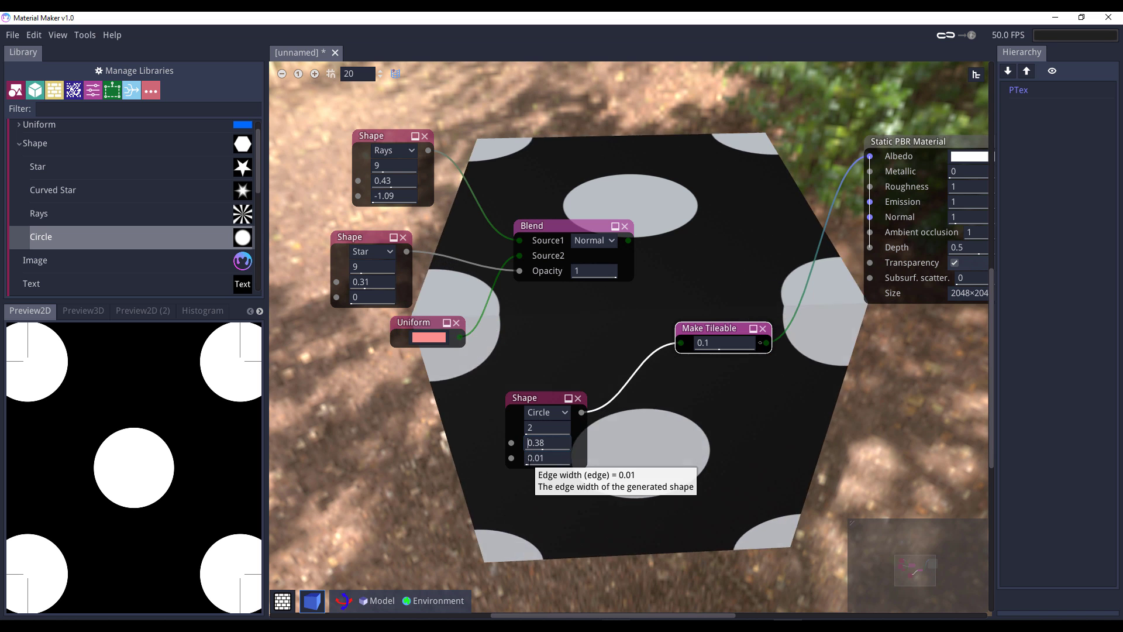
{"action": "left_click_drag", "start_coordinate": [544, 458], "coordinate": [466, 465]}
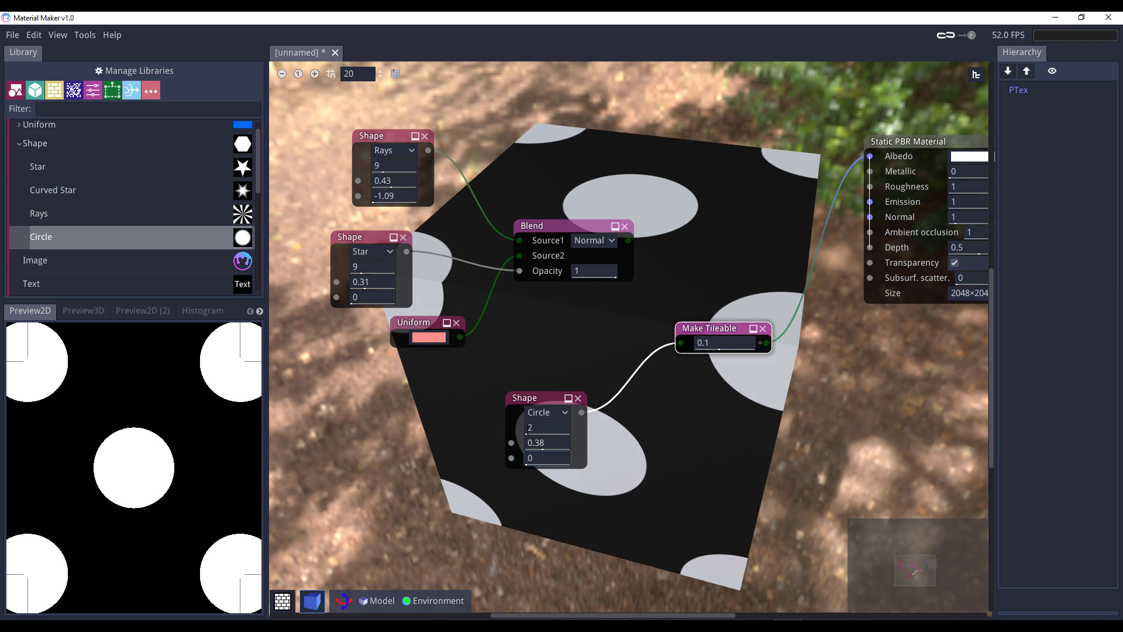
{"action": "left_click_drag", "start_coordinate": [542, 443], "coordinate": [538, 442]}
{"action": "left_click", "coordinate": [552, 443]}
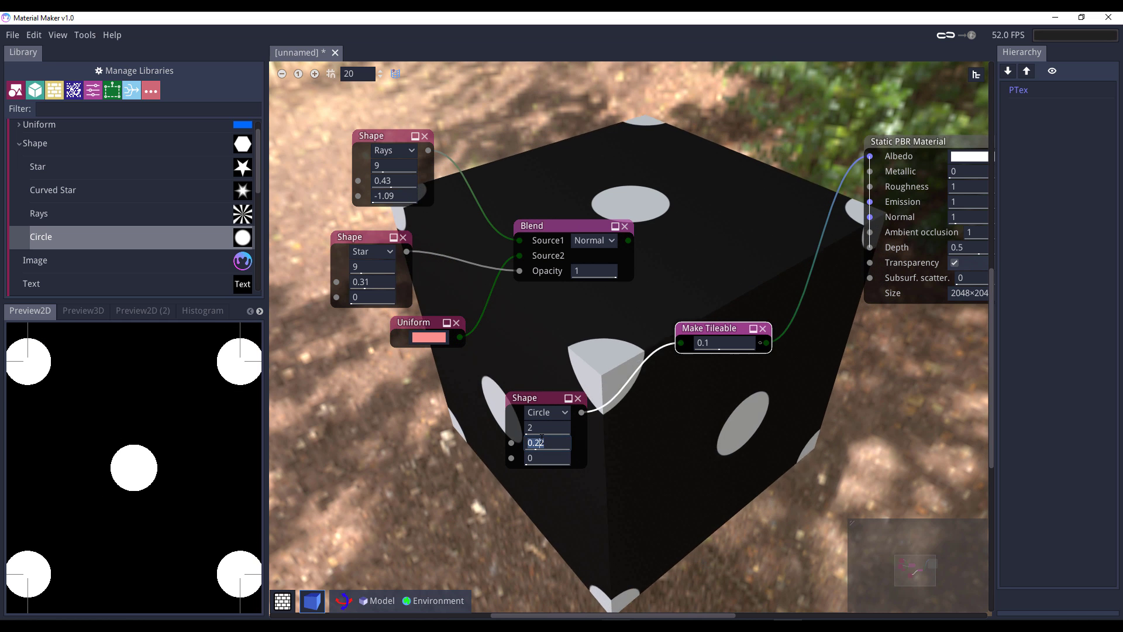
{"action": "left_click", "coordinate": [542, 443]}
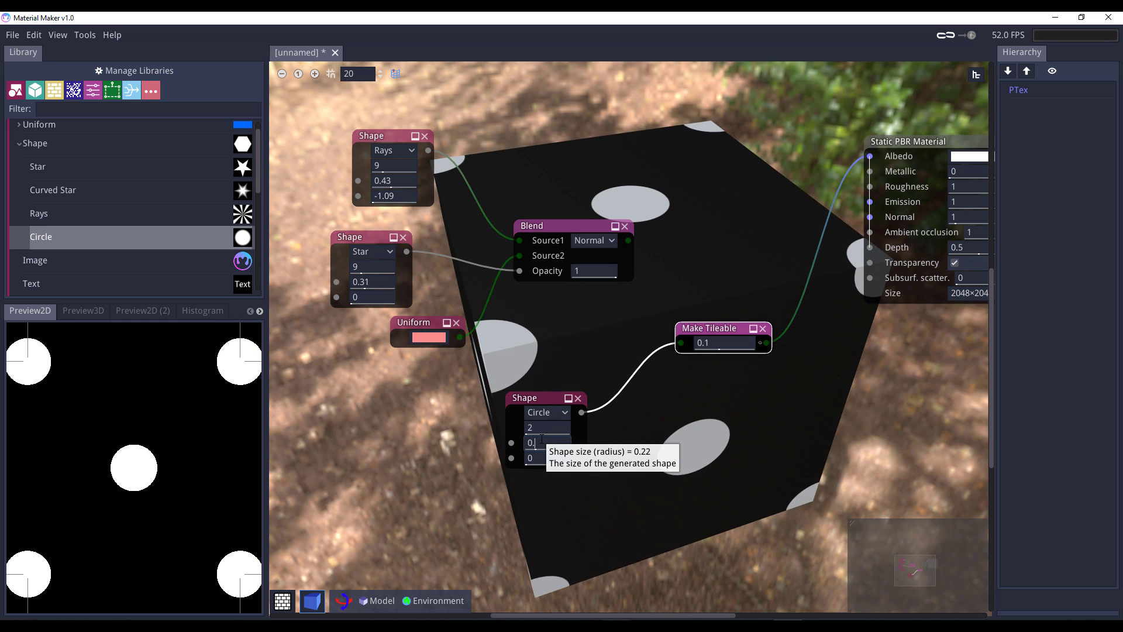
{"action": "type", "text": "4"}
{"action": "key", "text": "Return"}
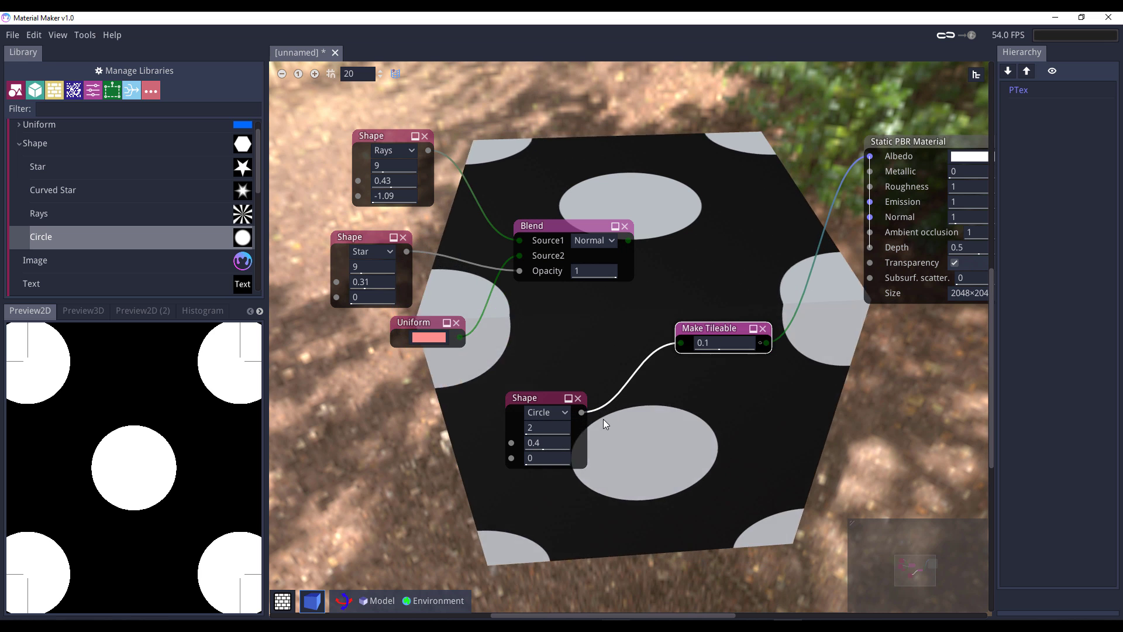
Insert a Colorize filter node between the circle and the Make Tileable node
{"action": "left_click_drag", "start_coordinate": [539, 401], "coordinate": [543, 431]}
{"action": "type", "text": "col"}
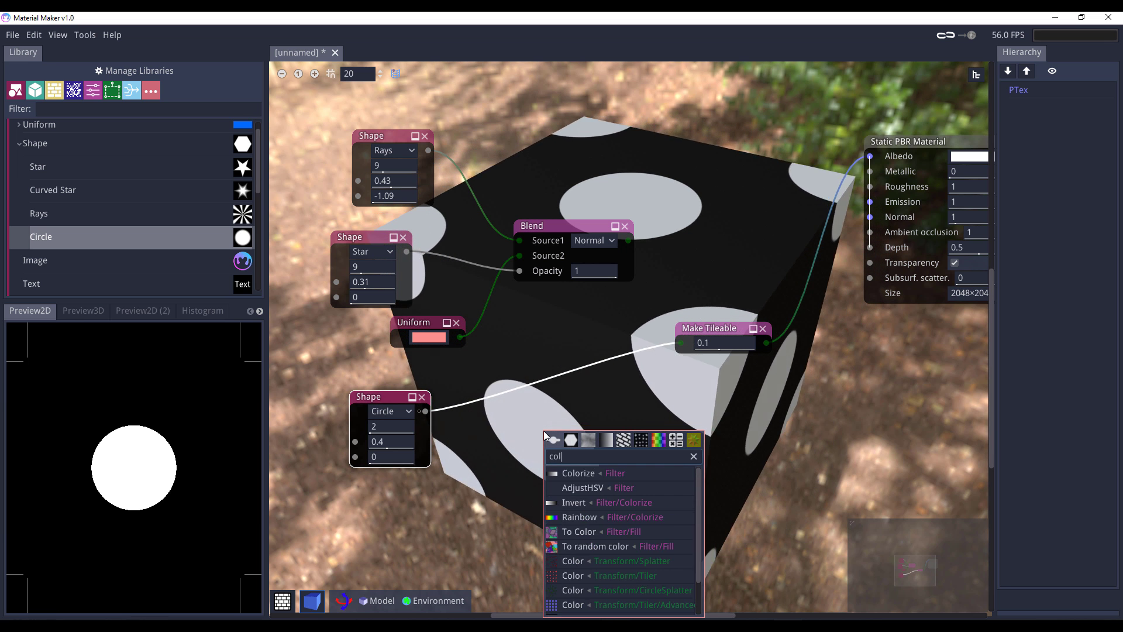
{"action": "left_click", "coordinate": [587, 473]}
{"action": "left_click_drag", "start_coordinate": [637, 431], "coordinate": [682, 343]}
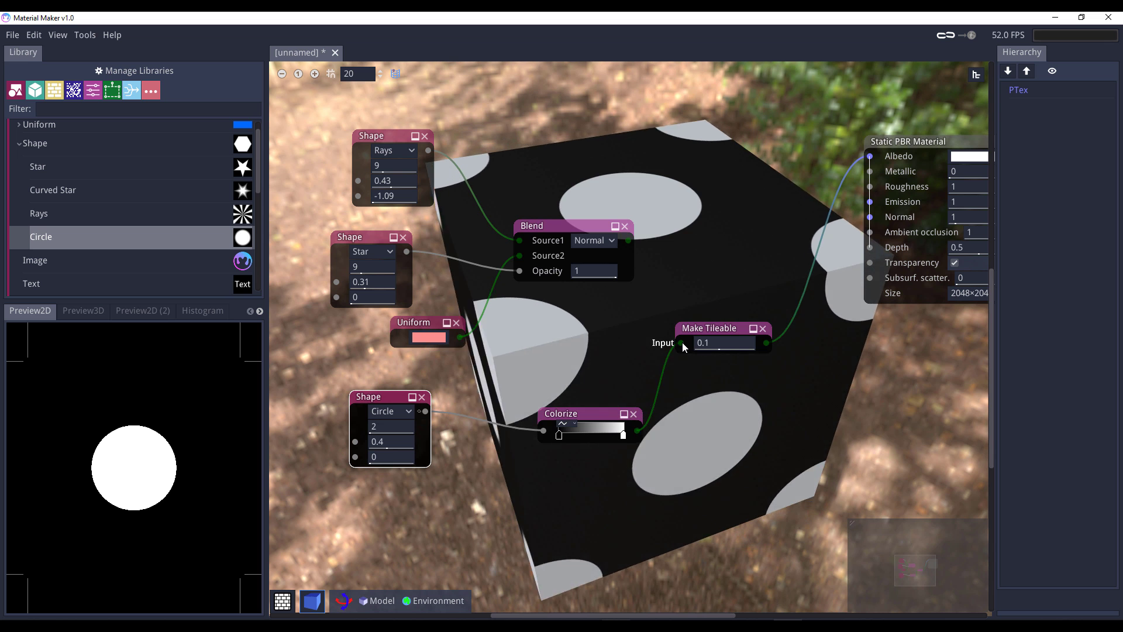
Recolour the Colorize gradient's black stop to blue 2469c2 and rearrange the gradient to run from white to blue
{"action": "double_click", "coordinate": [559, 436]}
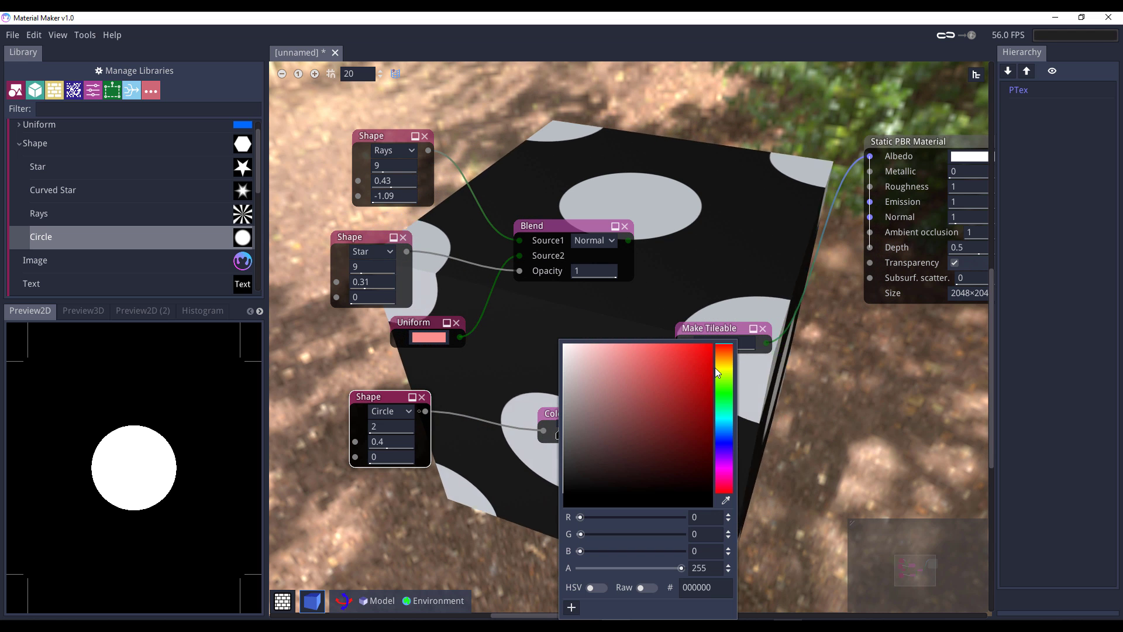
{"action": "mouse_move", "coordinate": [724, 381]}
{"action": "left_mouse_down"}
{"action": "mouse_move", "coordinate": [727, 391]}
{"action": "mouse_move", "coordinate": [691, 383]}
{"action": "mouse_move", "coordinate": [728, 376]}
{"action": "mouse_move", "coordinate": [723, 426]}
{"action": "left_mouse_up"}
{"action": "left_click", "coordinate": [651, 349]}
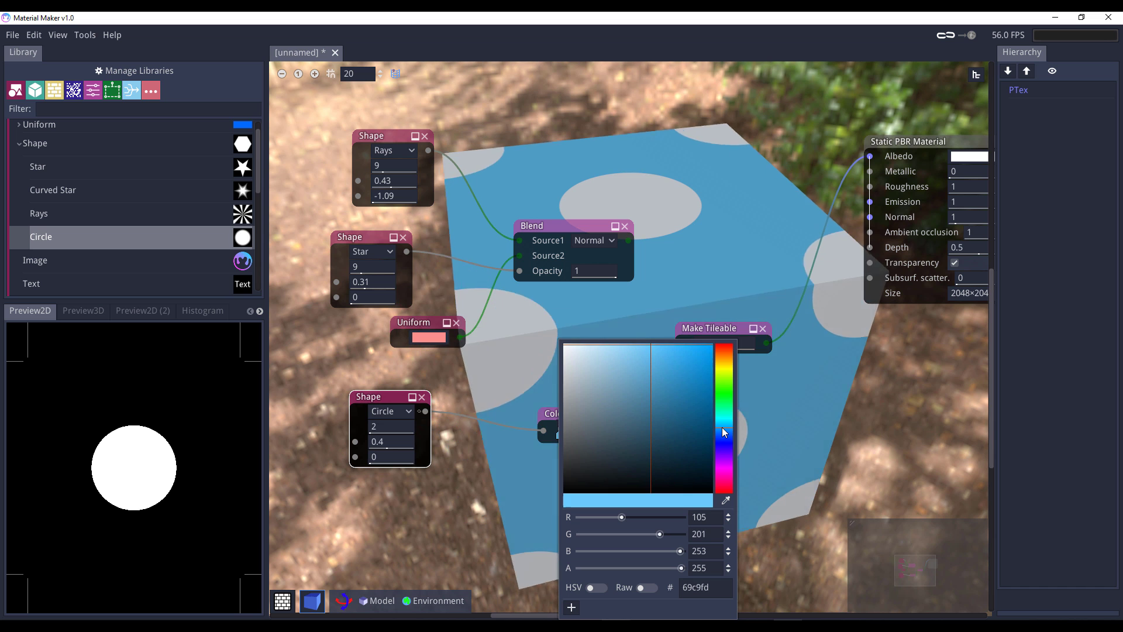
{"action": "left_click_drag", "start_coordinate": [722, 427], "coordinate": [723, 433]}
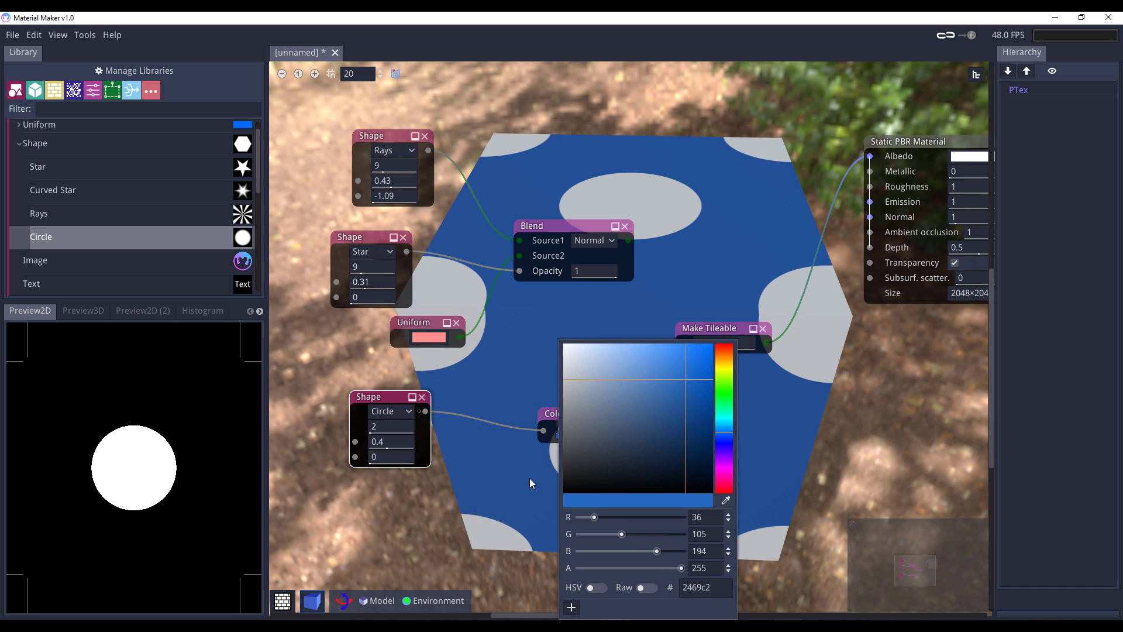
{"action": "left_click", "coordinate": [550, 413]}
{"action": "mouse_move", "coordinate": [590, 414]}
{"action": "left_mouse_down"}
{"action": "mouse_move", "coordinate": [571, 412]}
{"action": "mouse_move", "coordinate": [580, 433]}
{"action": "mouse_move", "coordinate": [527, 437]}
{"action": "mouse_move", "coordinate": [605, 430]}
{"action": "left_mouse_up"}
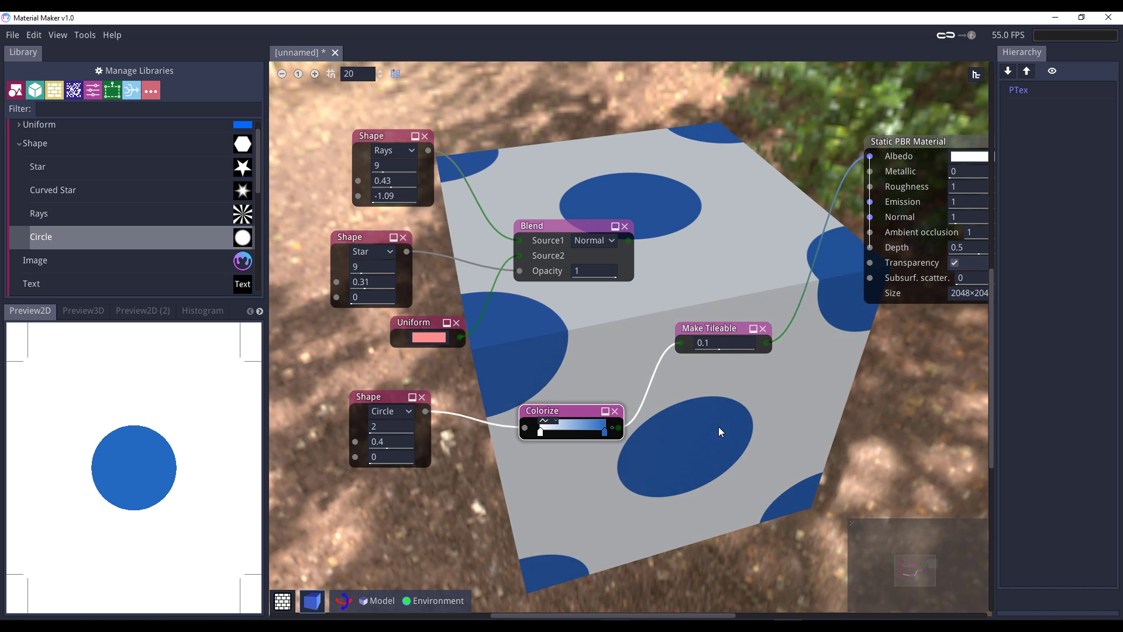
Add a second Blend node fed by the first Blend and Make Tileable, and connect its output to the material's Albedo
{"action": "left_click_drag", "start_coordinate": [628, 241], "coordinate": [724, 185]}
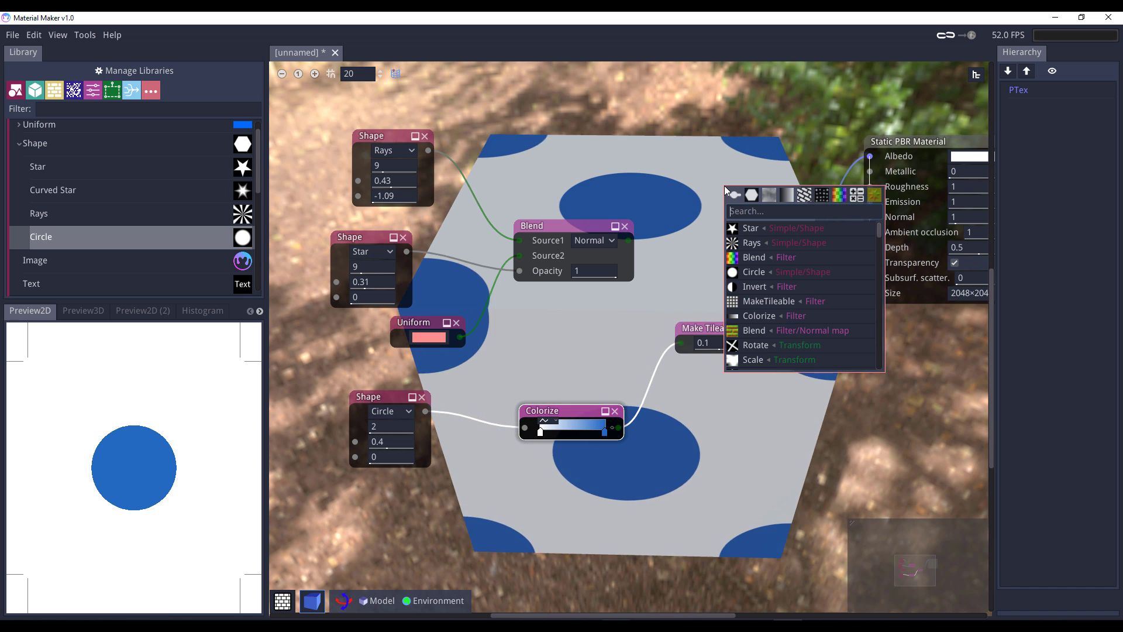
{"action": "type", "text": "blen"}
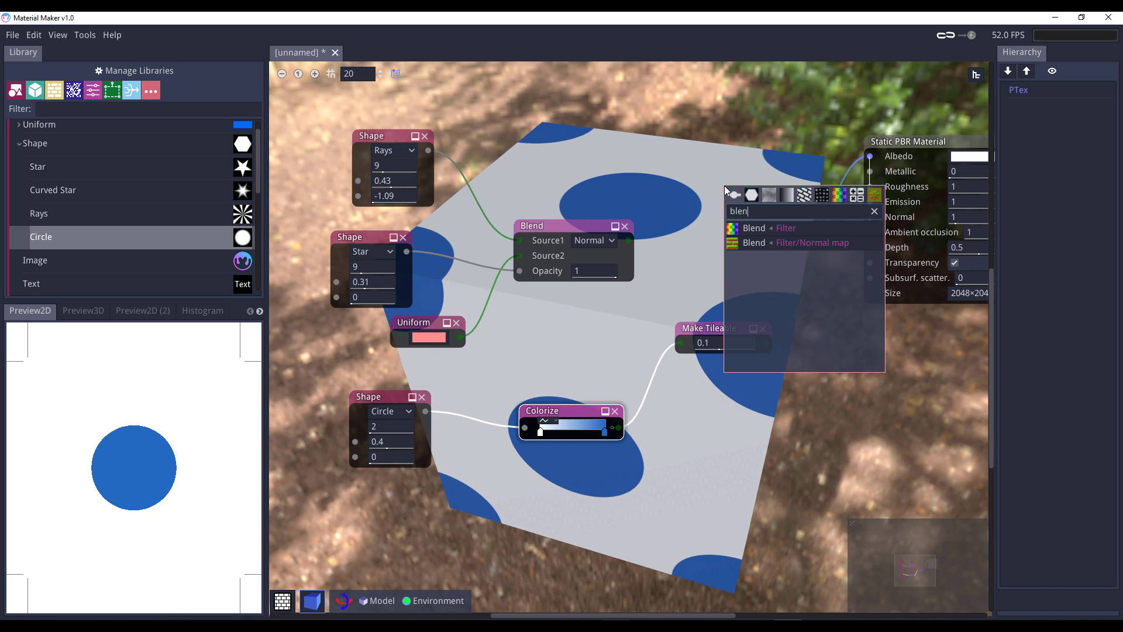
{"action": "left_click", "coordinate": [794, 228]}
{"action": "left_click_drag", "start_coordinate": [748, 330], "coordinate": [725, 200]}
{"action": "left_click_drag", "start_coordinate": [834, 185], "coordinate": [872, 156]}
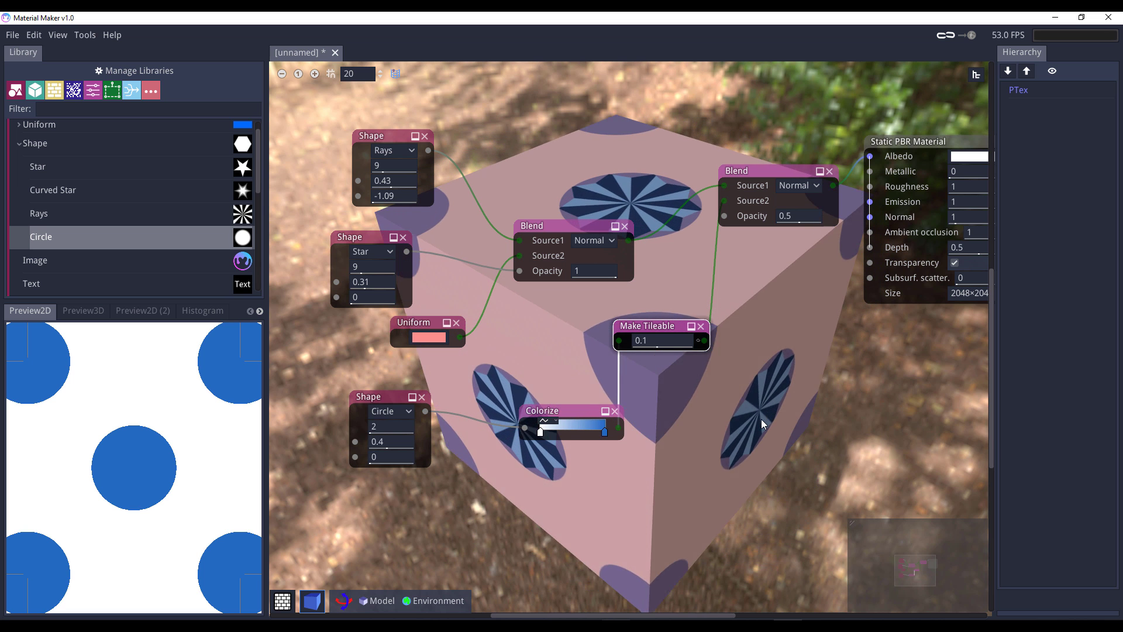
Insert a Scale transform node between the first Blend and the second Blend's Source1 input, making room for it
{"action": "left_click_drag", "start_coordinate": [574, 223], "coordinate": [534, 192]}
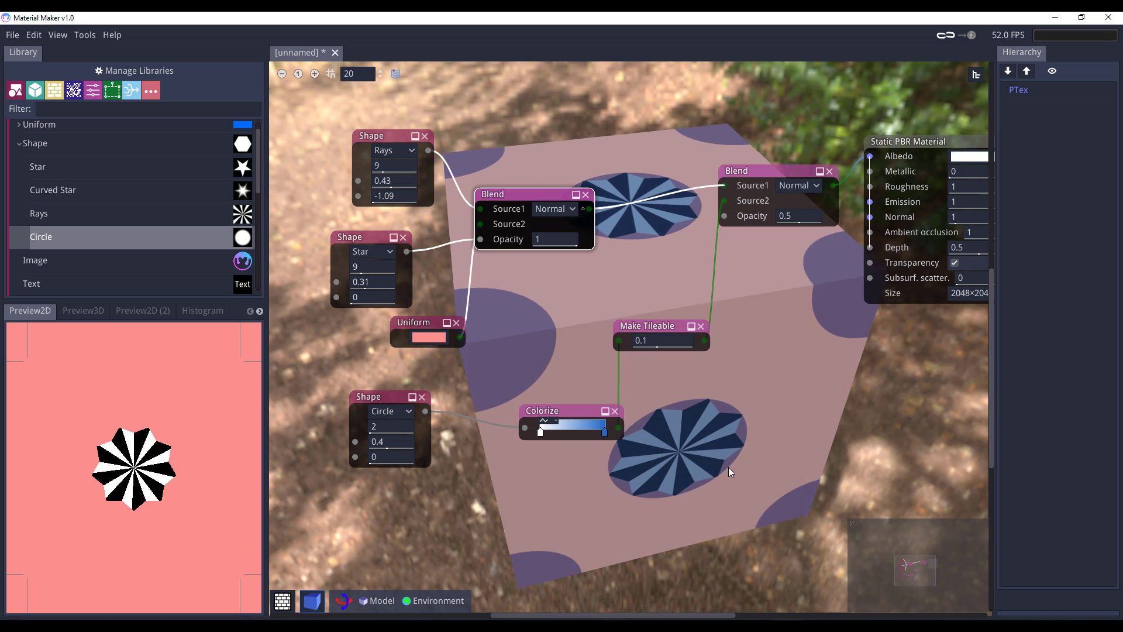
{"action": "left_click_drag", "start_coordinate": [589, 207], "coordinate": [645, 256]}
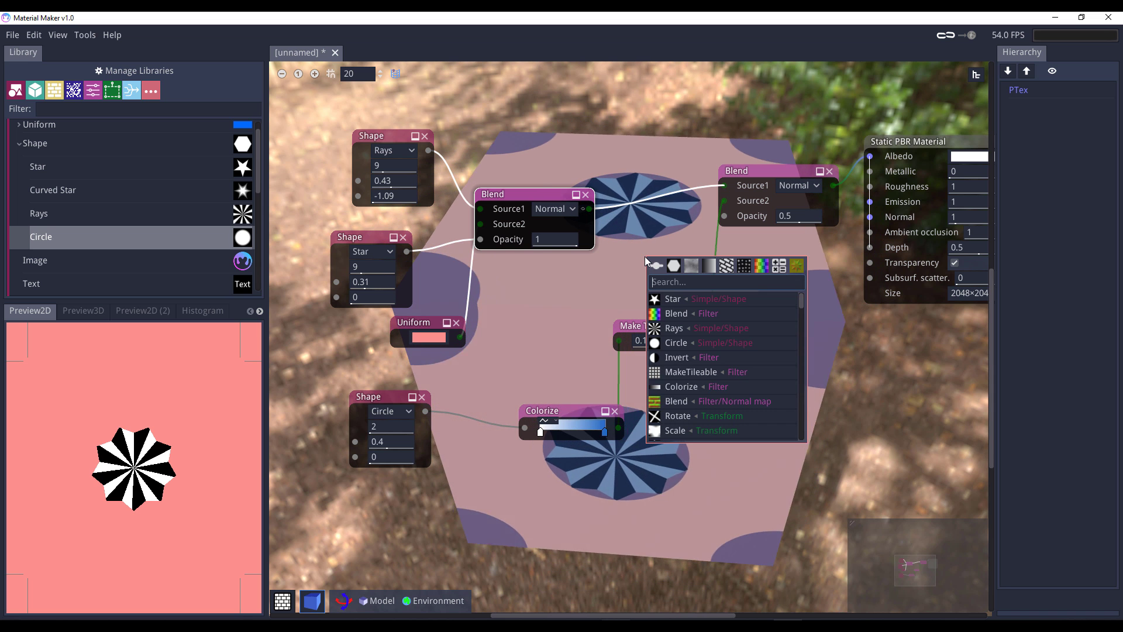
{"action": "type", "text": "scal"}
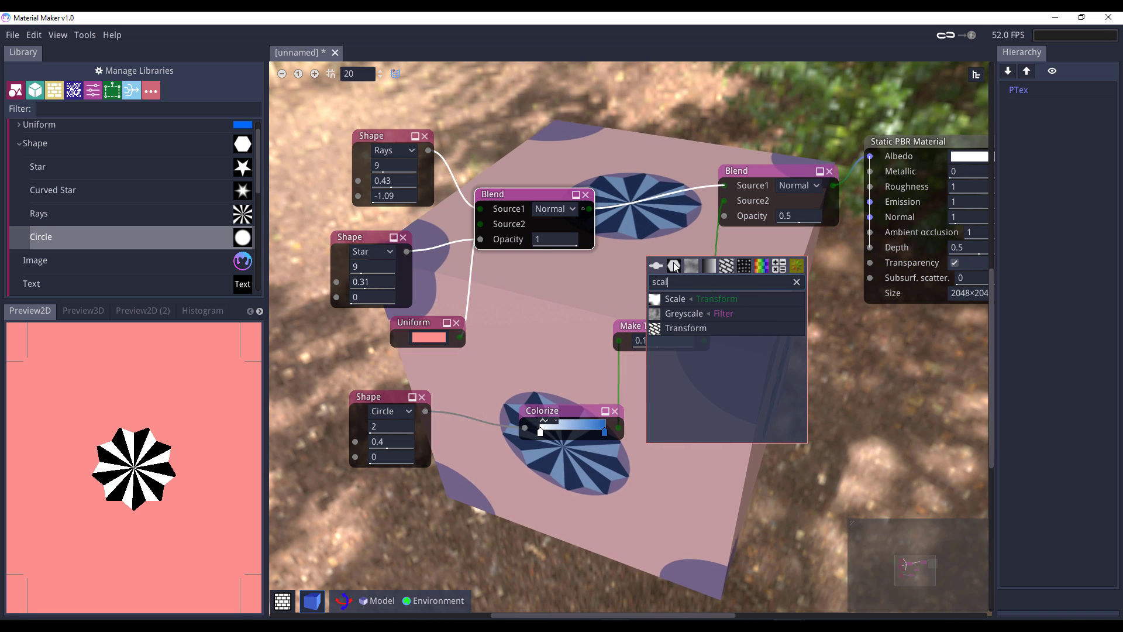
{"action": "key", "text": "Return"}
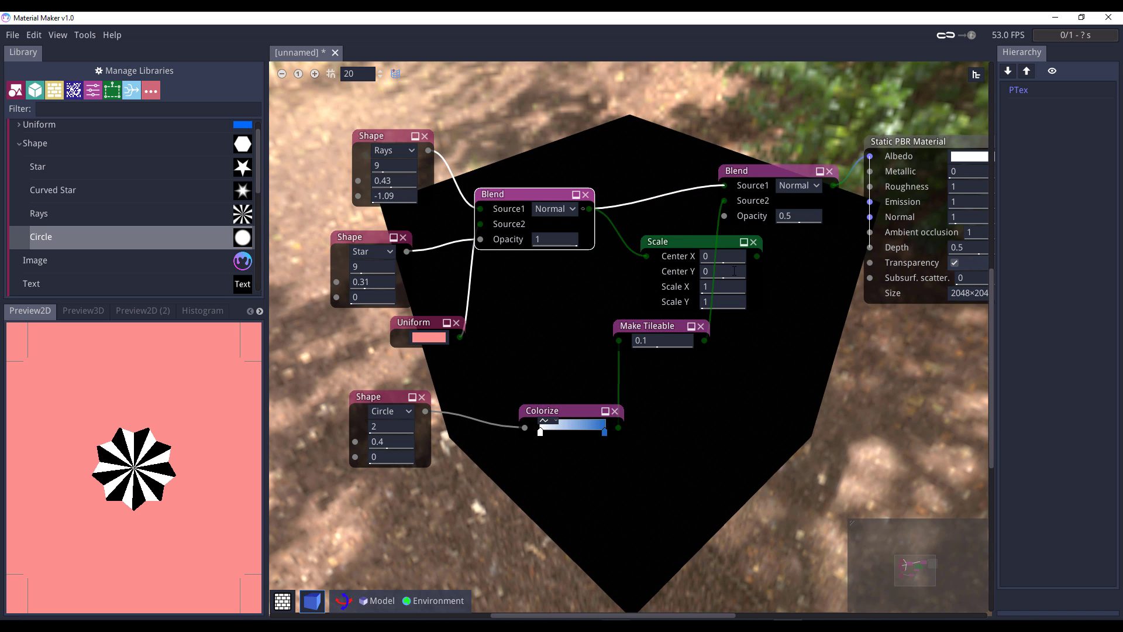
{"action": "scroll", "coordinate": [93, 167], "scroll_direction": "down", "scroll_amount": 5}
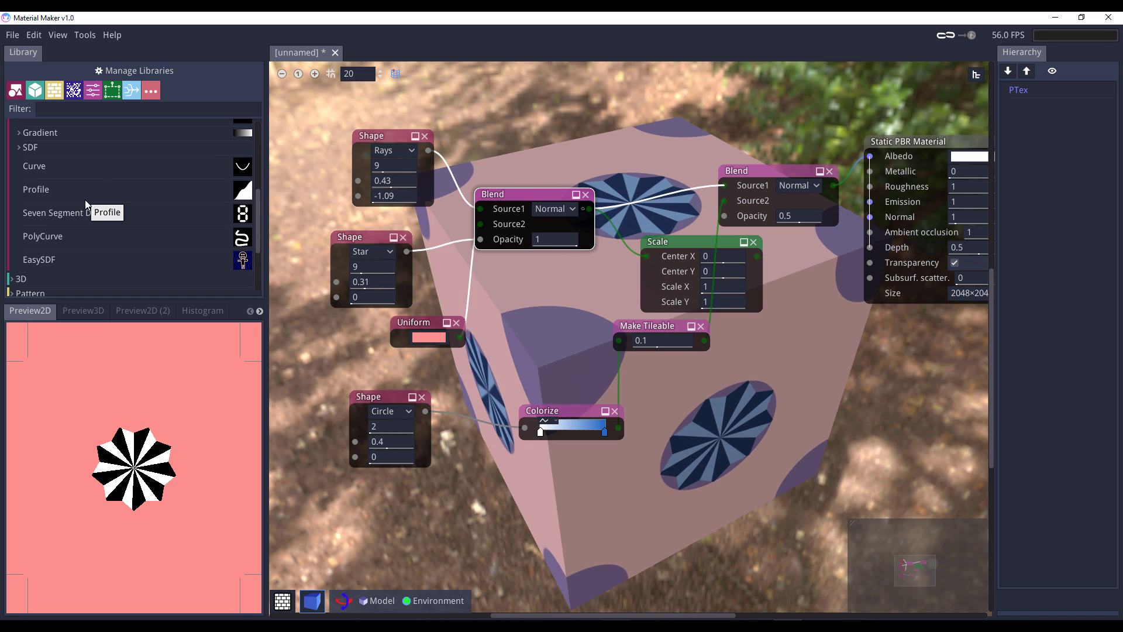
{"action": "scroll", "coordinate": [43, 237], "scroll_direction": "down", "scroll_amount": 3}
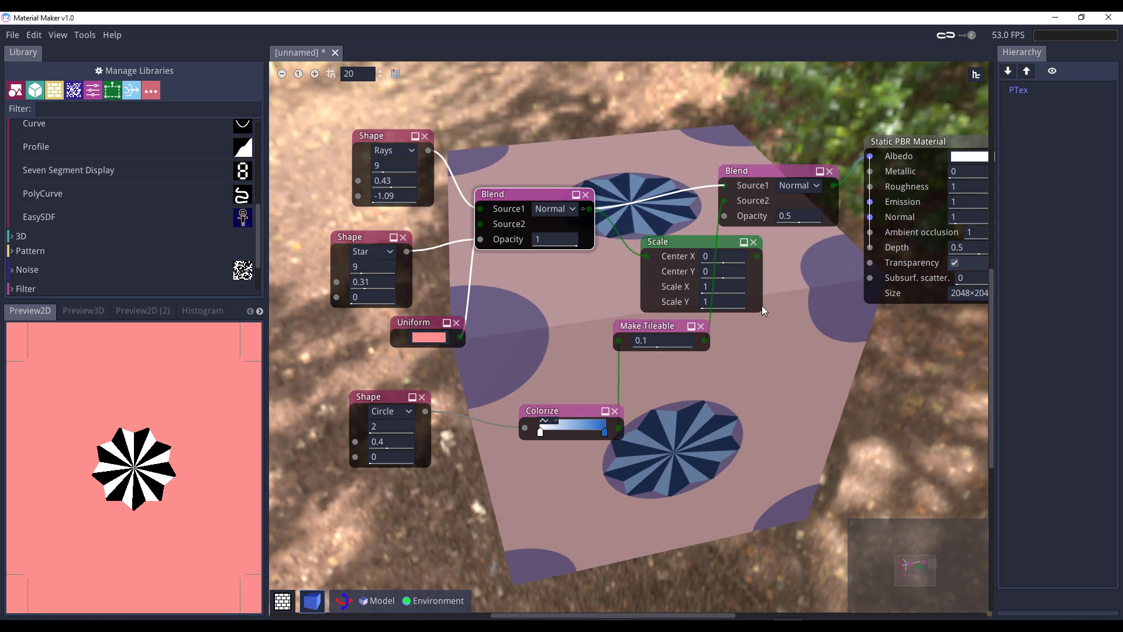
{"action": "left_click_drag", "start_coordinate": [675, 241], "coordinate": [644, 247]}
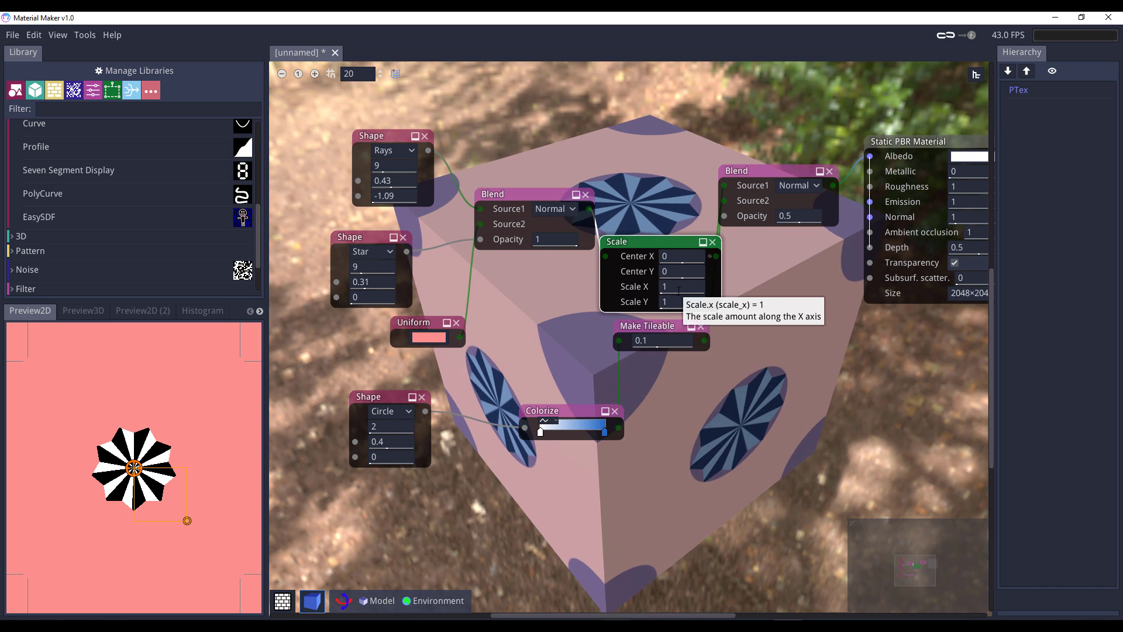
Set the Scale node's Scale X and Scale Y to 0.5
{"action": "left_click", "coordinate": [680, 288]}
{"action": "type", "text": "0.5"}
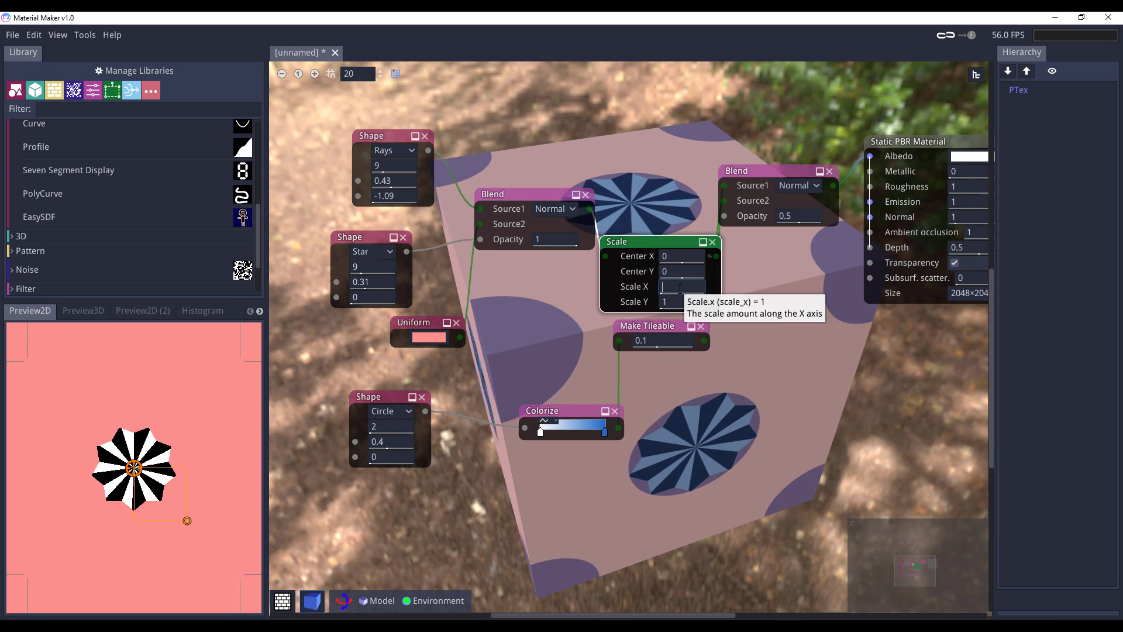
{"action": "key", "text": "Tab"}
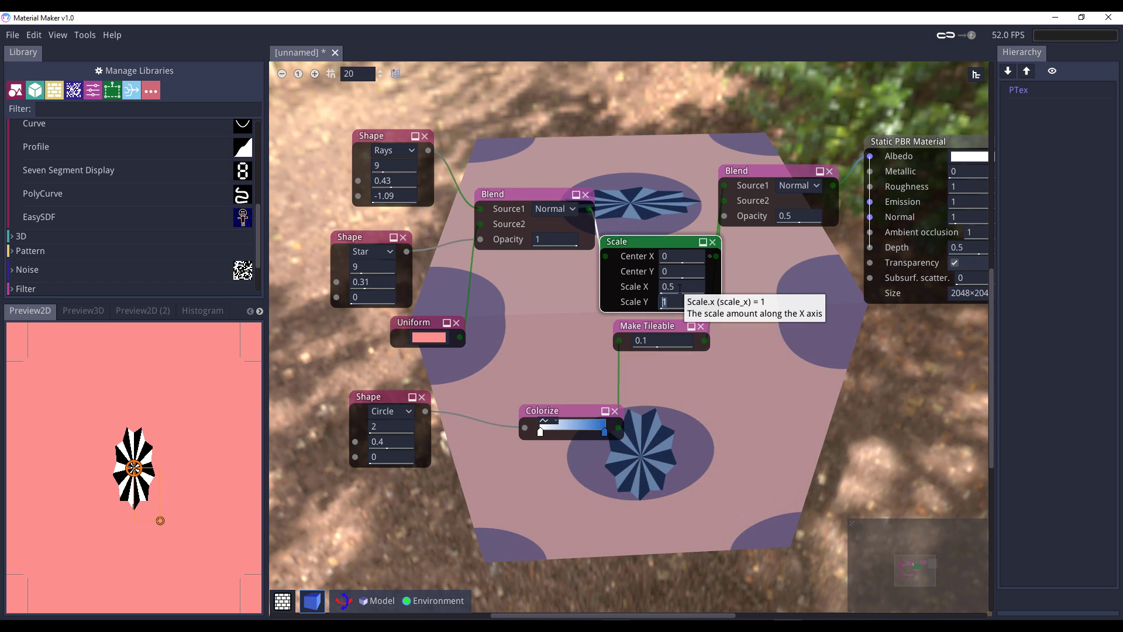
{"action": "type", "text": "0.5"}
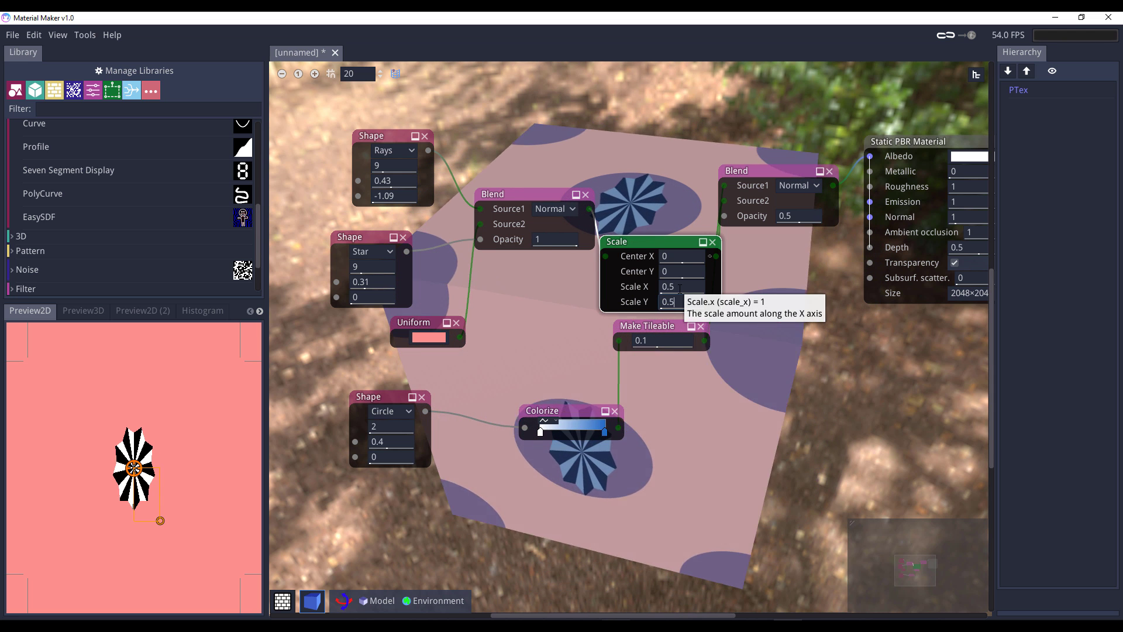
{"action": "key", "text": "Return"}
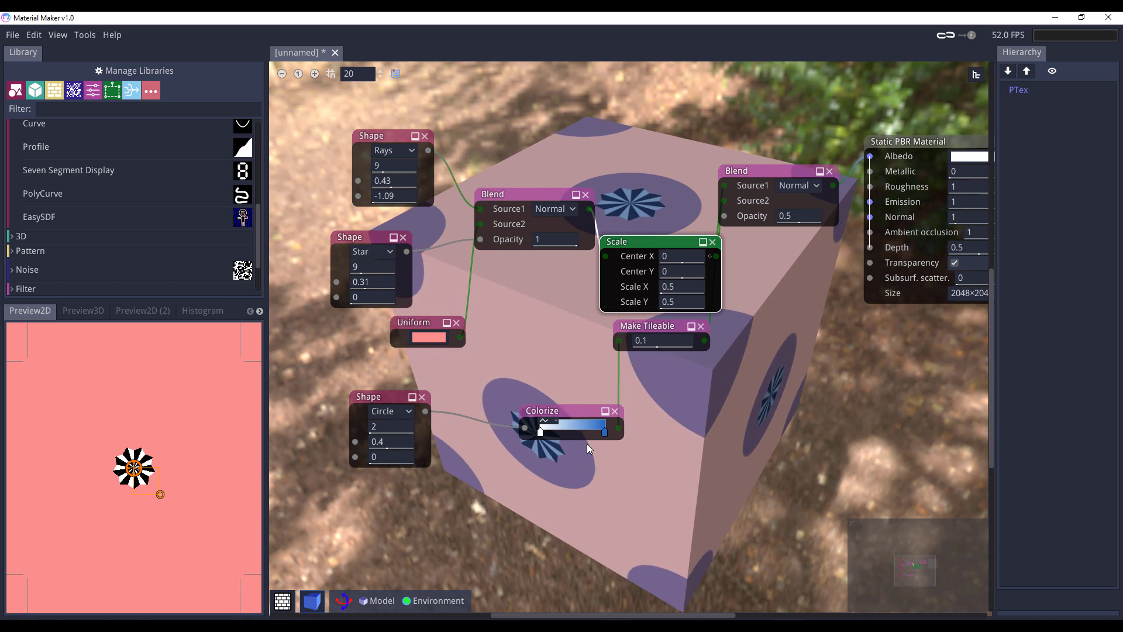
Spread out the two Blend nodes and the Scale node so their connections are easy to follow
{"action": "middle_click_drag", "start_coordinate": [764, 356], "coordinate": [658, 379]}
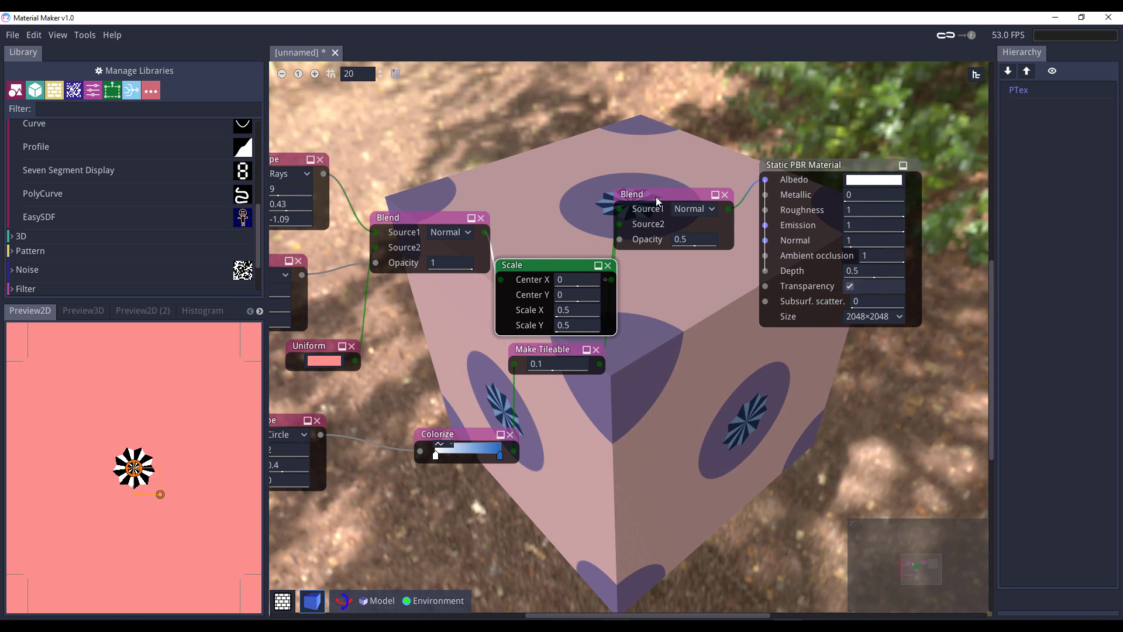
{"action": "left_click", "coordinate": [669, 142]}
{"action": "left_click_drag", "start_coordinate": [433, 218], "coordinate": [419, 180]}
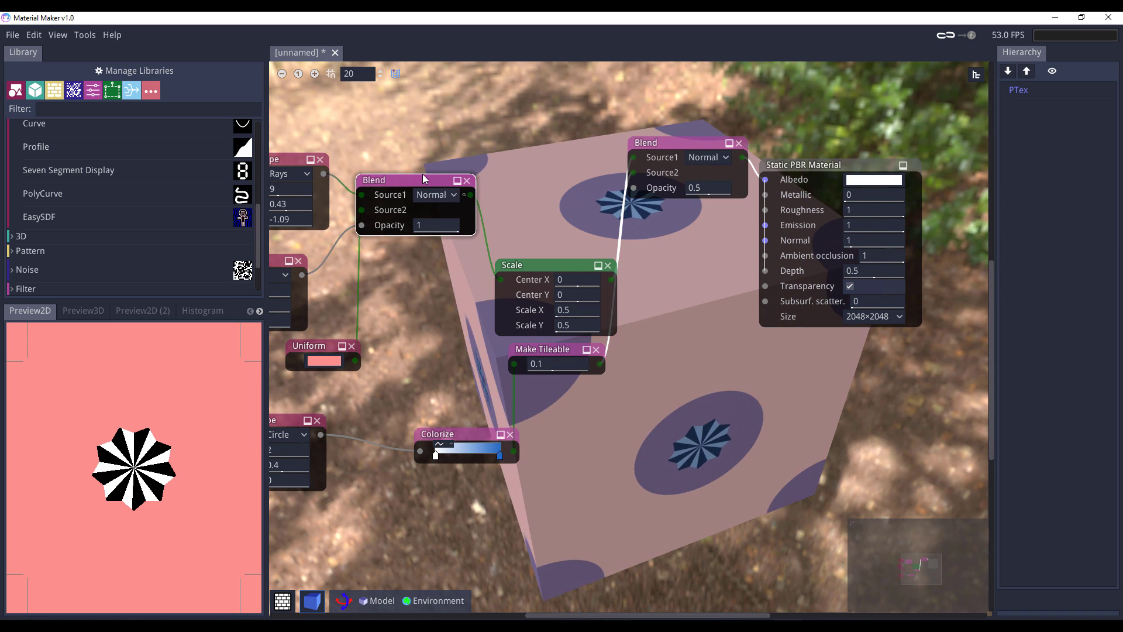
{"action": "left_click_drag", "start_coordinate": [542, 267], "coordinate": [519, 233]}
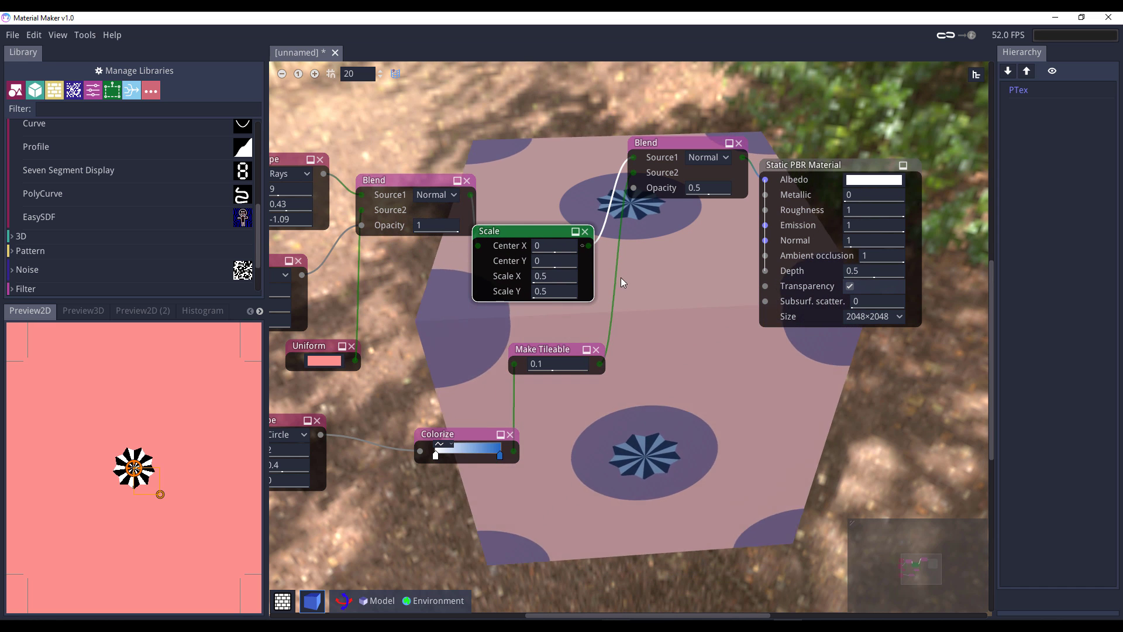
Connect the Scale node's output to the material's Depth input and set Depth to 0.1
{"action": "left_click_drag", "start_coordinate": [589, 245], "coordinate": [766, 270]}
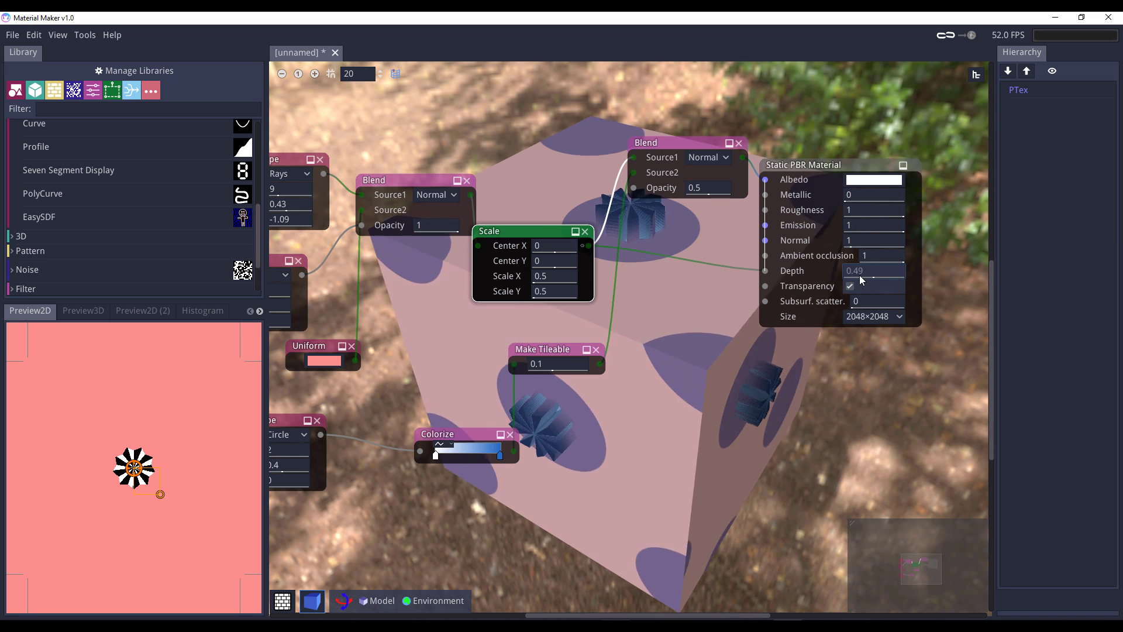
{"action": "left_click_drag", "start_coordinate": [874, 269], "coordinate": [790, 283]}
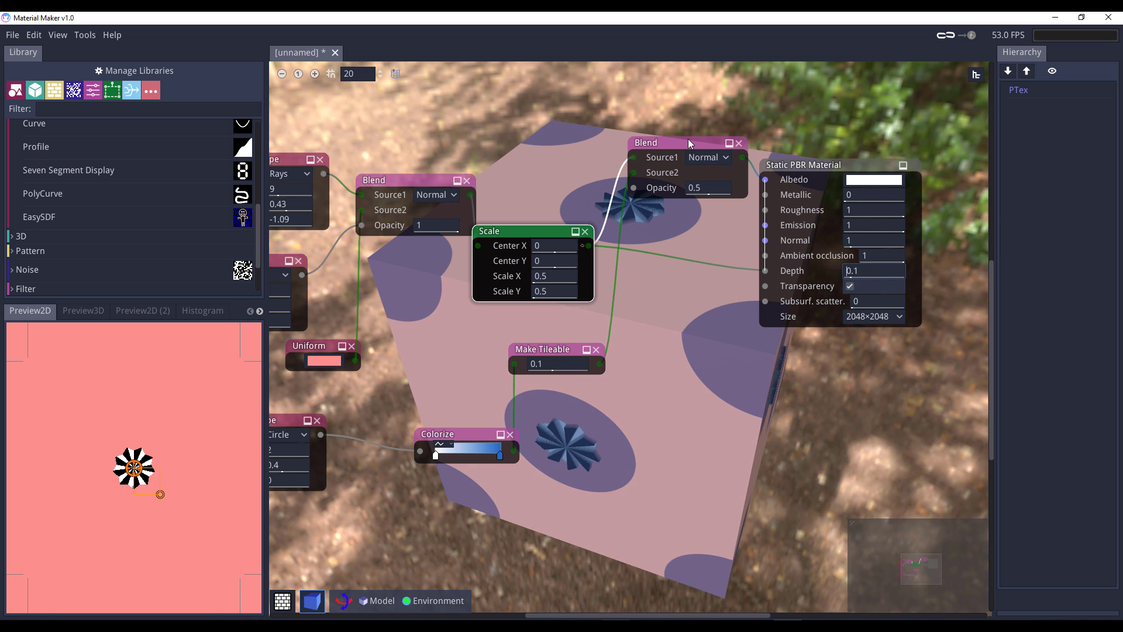
Recolour the Uniform node to near-white and inspect the blended material on the cube
{"action": "left_click_drag", "start_coordinate": [683, 146], "coordinate": [657, 140]}
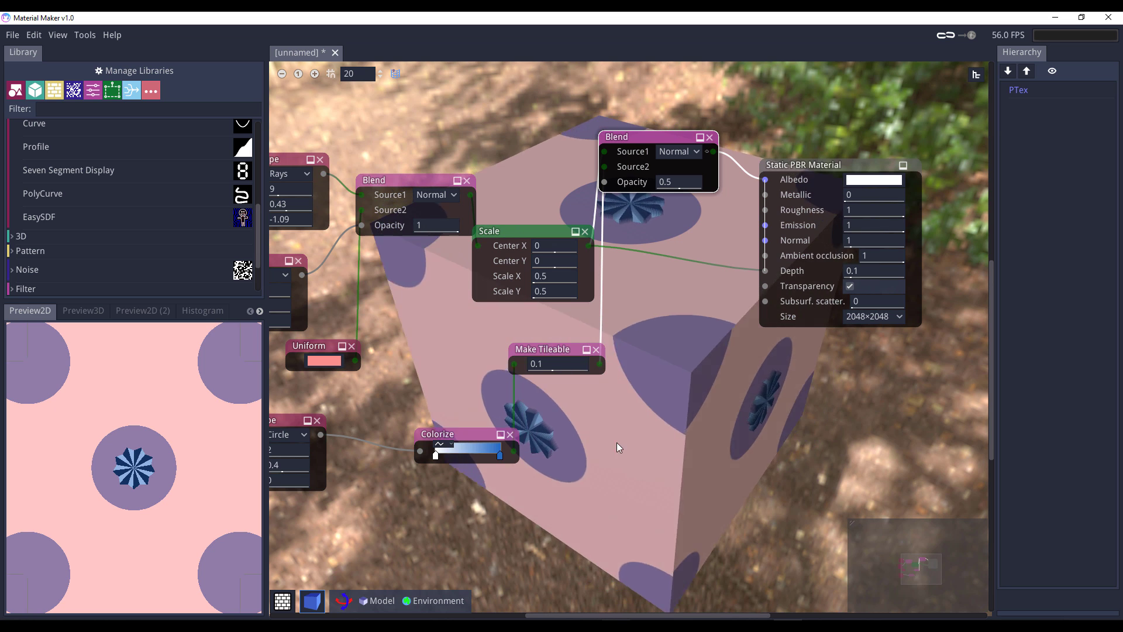
{"action": "left_click", "coordinate": [332, 362]}
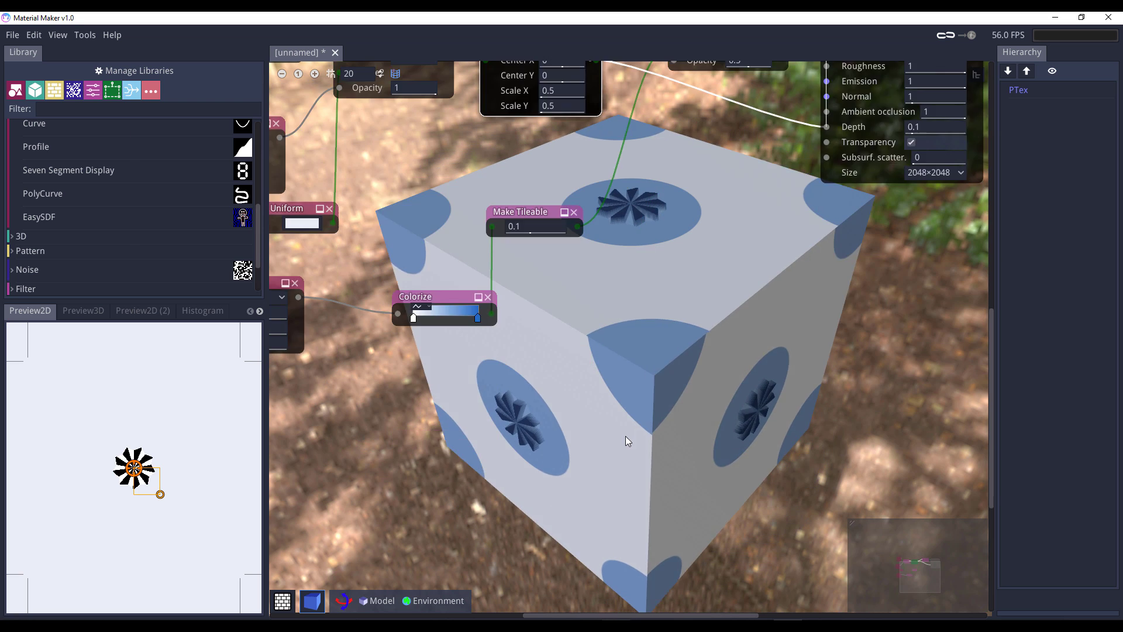
{"action": "scroll", "coordinate": [743, 380], "scroll_direction": "right", "scroll_amount": 1}
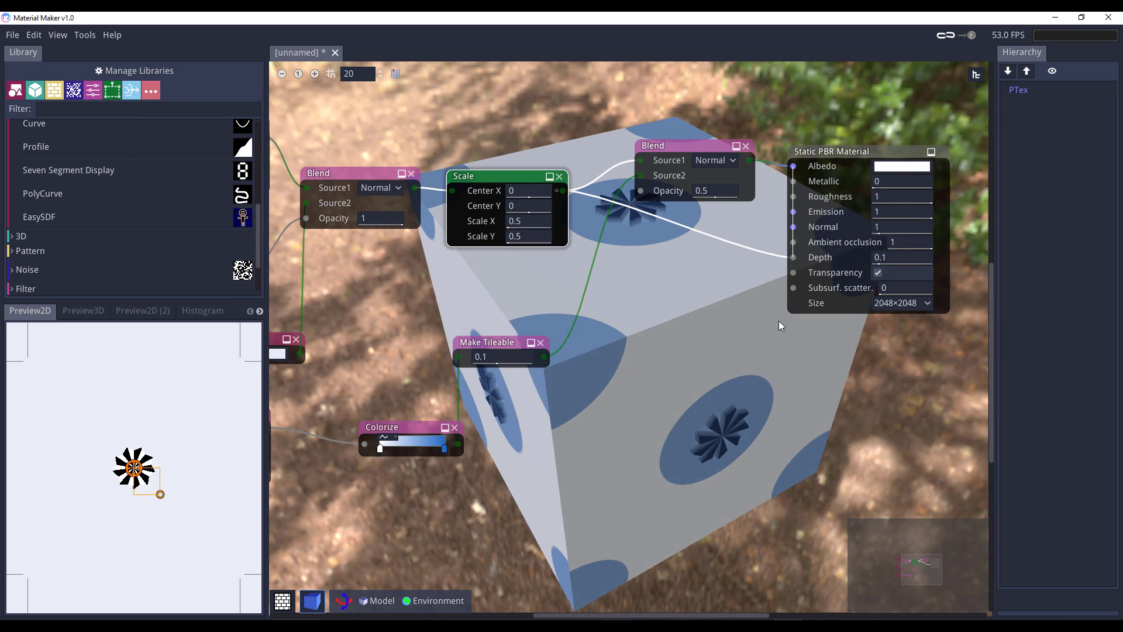
Disconnect the material's Depth and Albedo inputs and add a Curve node from the library below the second Blend
{"action": "left_click_drag", "start_coordinate": [792, 260], "coordinate": [735, 266]}
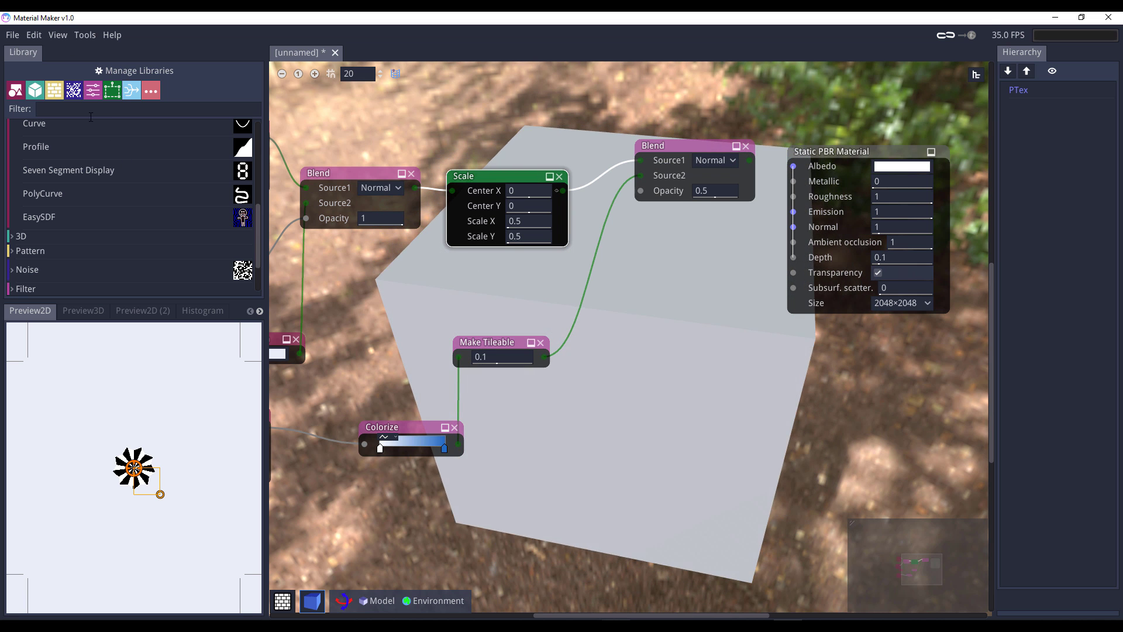
{"action": "scroll", "coordinate": [104, 173], "scroll_direction": "up", "scroll_amount": 1}
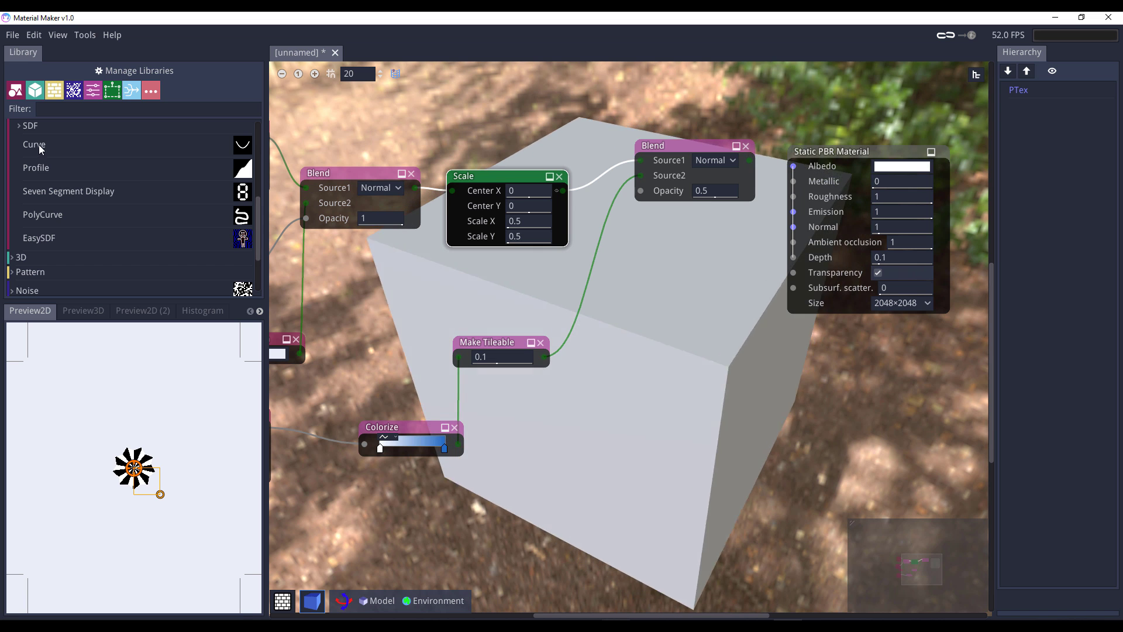
{"action": "left_click_drag", "start_coordinate": [33, 145], "coordinate": [654, 316]}
{"action": "left_click", "coordinate": [705, 322]}
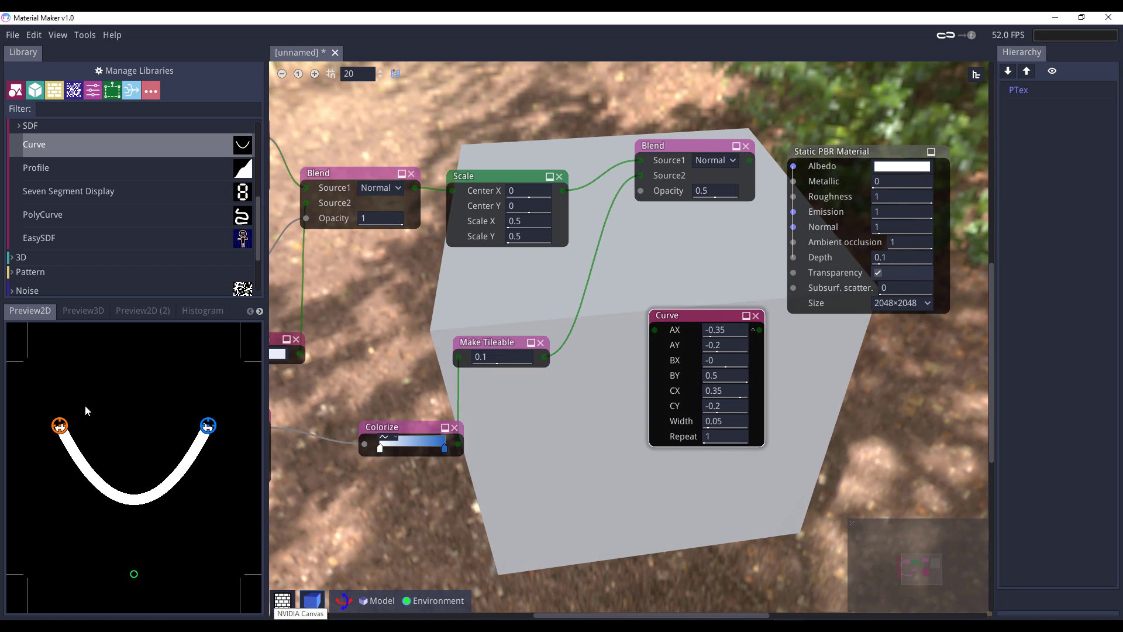
Reshape the curve in the 2D preview into half of a U by repositioning its end points and control point
{"action": "left_click_drag", "start_coordinate": [59, 425], "coordinate": [53, 423]}
{"action": "left_click_drag", "start_coordinate": [71, 345], "coordinate": [82, 377]}
{"action": "left_click_drag", "start_coordinate": [208, 426], "coordinate": [196, 490]}
{"action": "left_click_drag", "start_coordinate": [134, 574], "coordinate": [58, 530]}
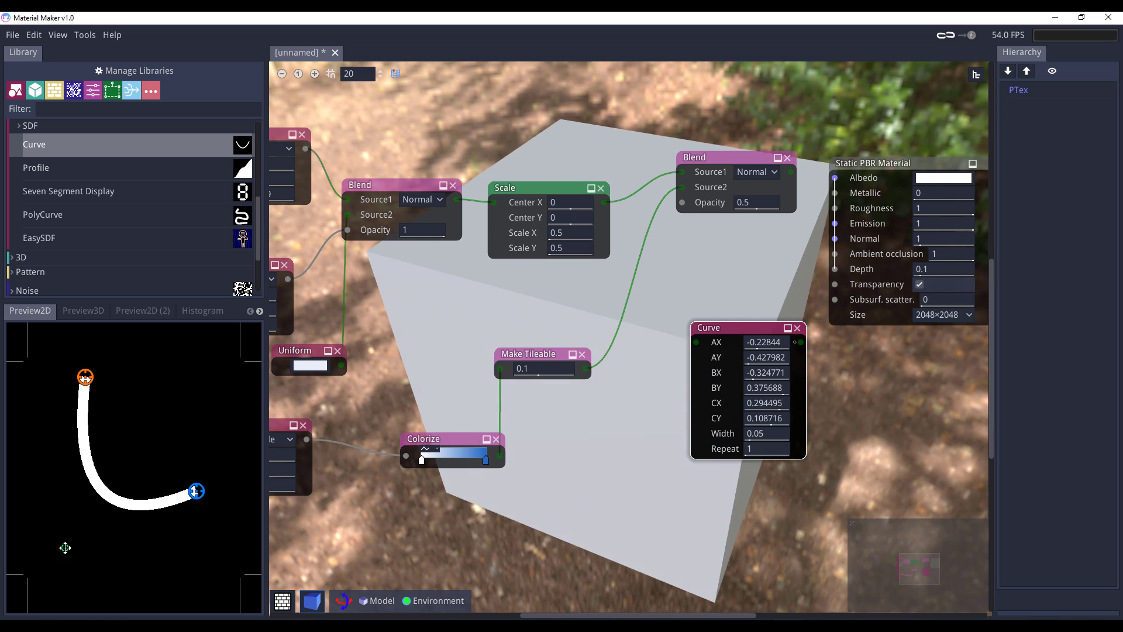
{"action": "left_click_drag", "start_coordinate": [158, 530], "coordinate": [162, 530]}
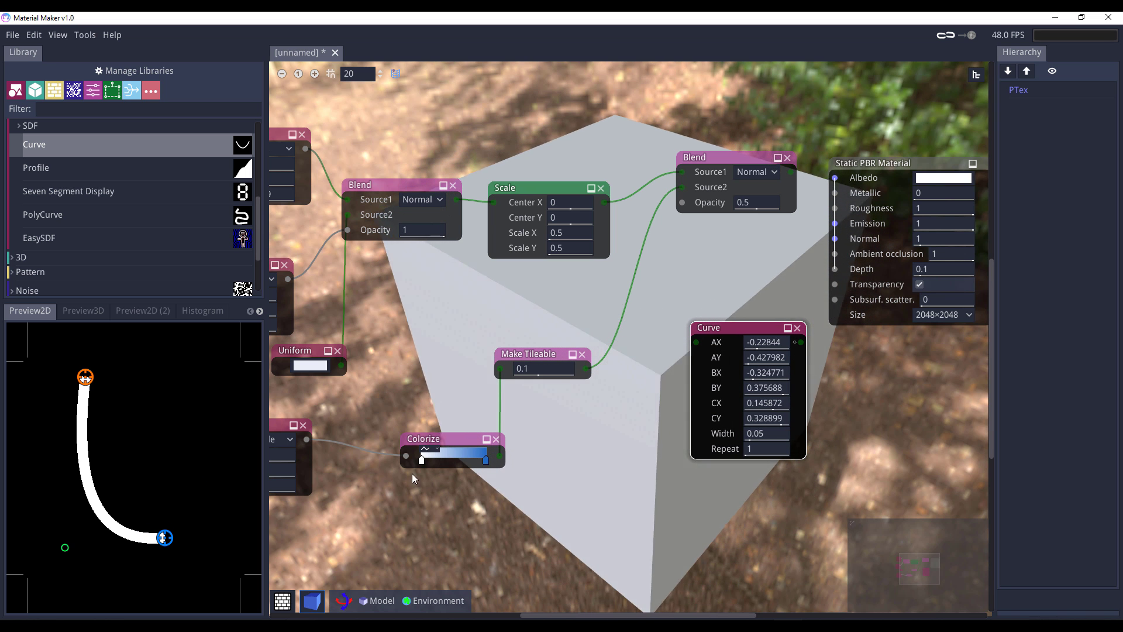
Move the Curve node next to Make Tileable and connect its output to a new Mirror transform node
{"action": "left_click_drag", "start_coordinate": [725, 332], "coordinate": [612, 347]}
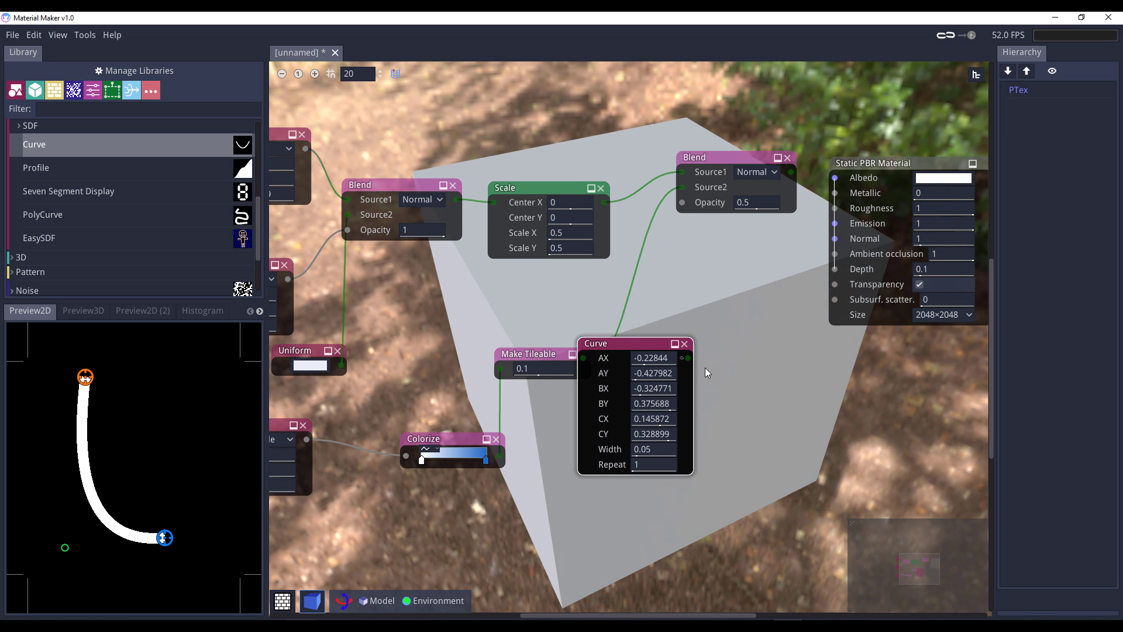
{"action": "left_click_drag", "start_coordinate": [771, 367], "coordinate": [771, 366]}
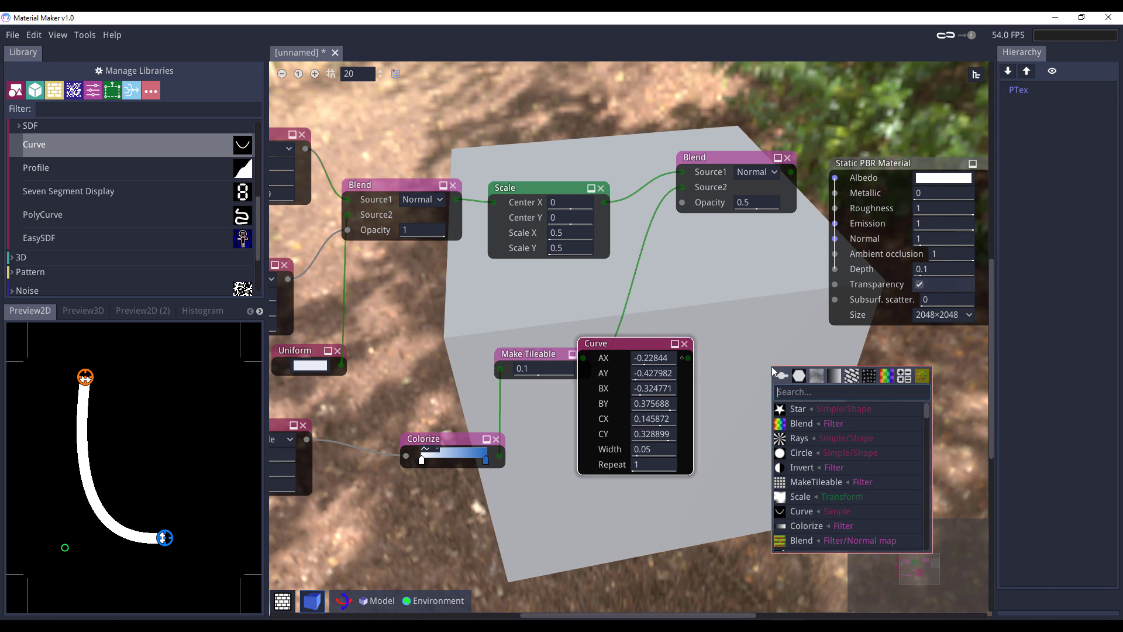
{"action": "type", "text": "mir"}
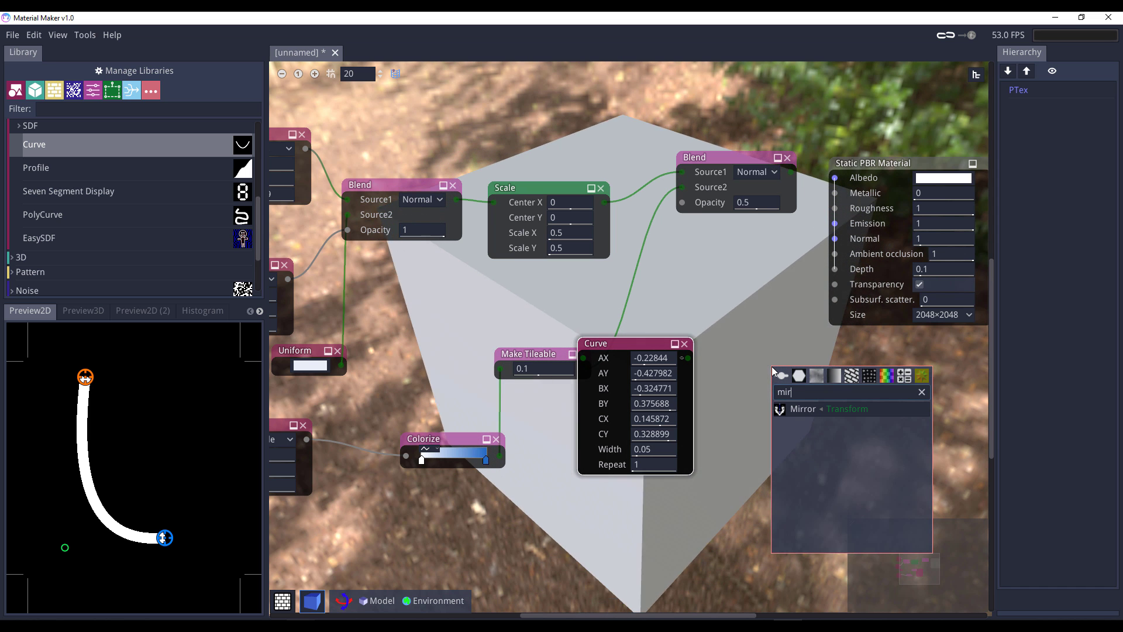
{"action": "left_click", "coordinate": [857, 410]}
{"action": "left_click", "coordinate": [799, 351]}
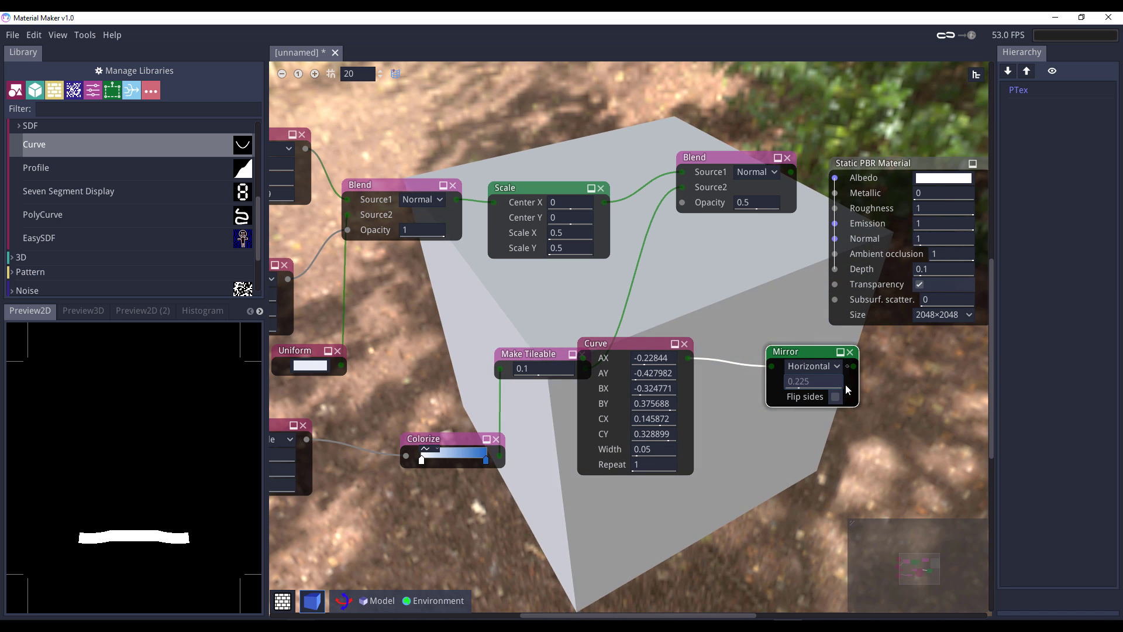
Enable Flip sides on the horizontal Mirror with an offset of 0.19, and duplicate the node
{"action": "mouse_move", "coordinate": [841, 385]}
{"action": "left_mouse_down"}
{"action": "mouse_move", "coordinate": [827, 386]}
{"action": "mouse_move", "coordinate": [839, 392]}
{"action": "left_mouse_up"}
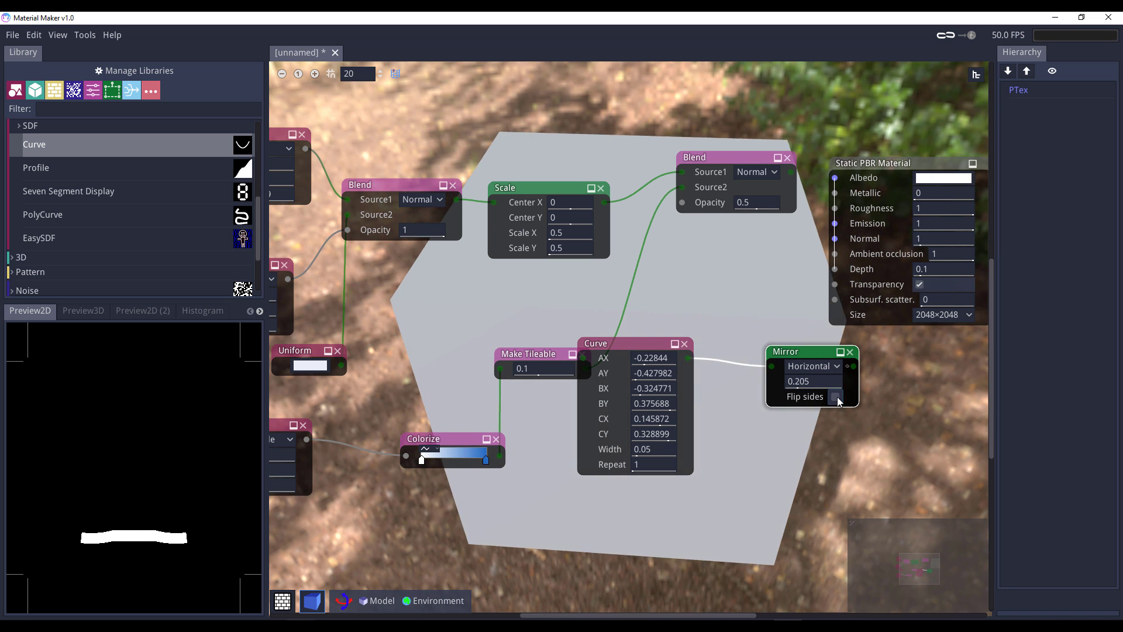
{"action": "left_click", "coordinate": [837, 397]}
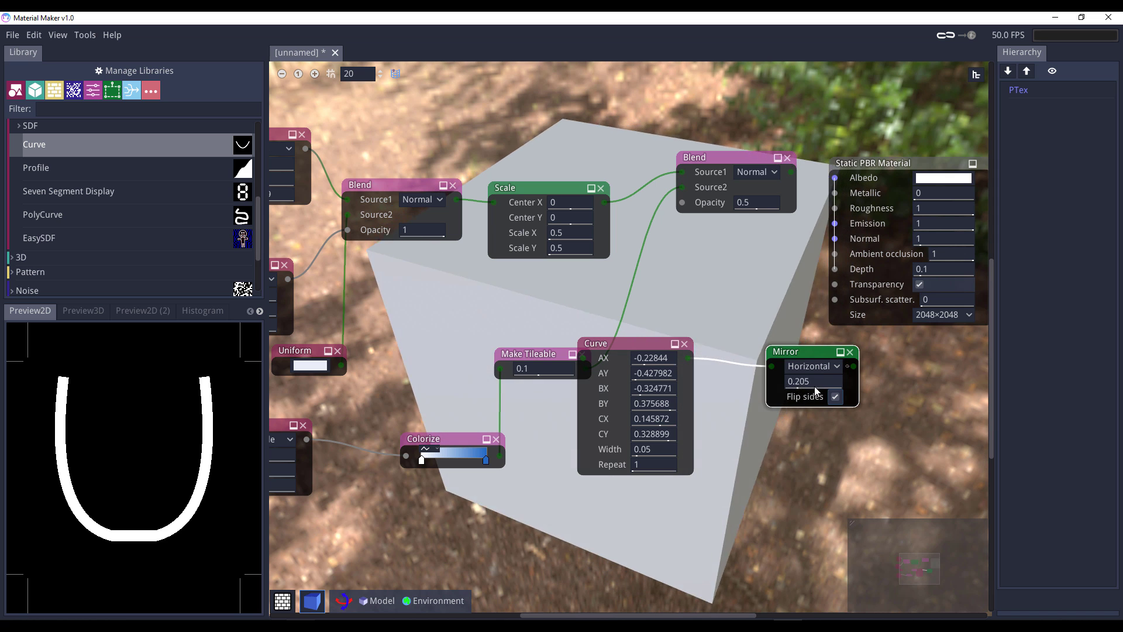
{"action": "left_click_drag", "start_coordinate": [813, 383], "coordinate": [796, 399]}
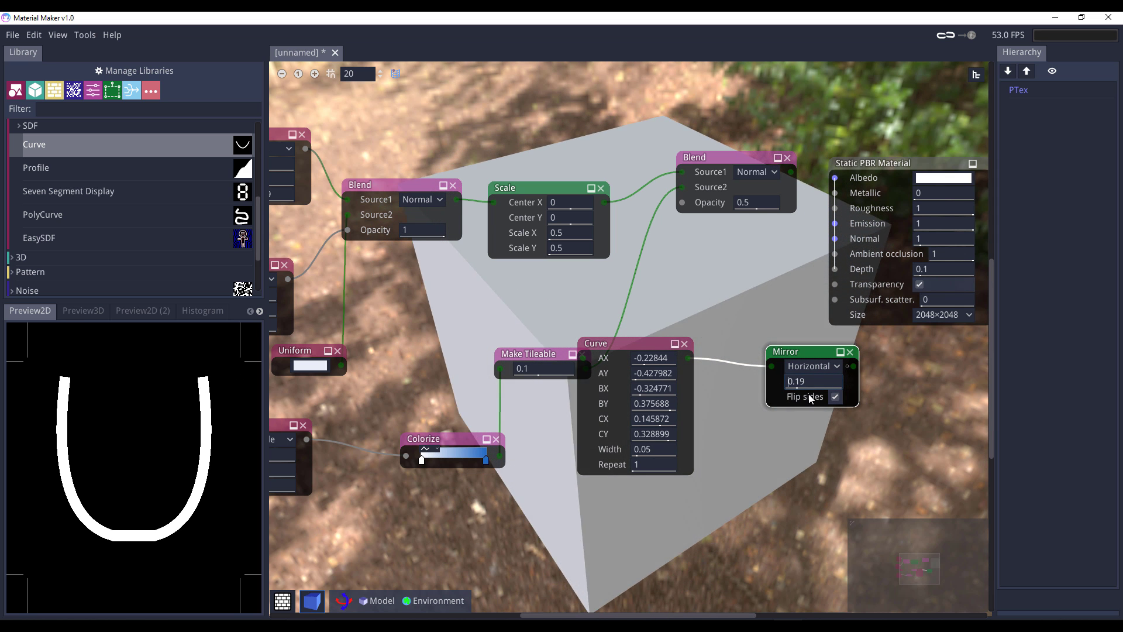
{"action": "left_click_drag", "start_coordinate": [808, 356], "coordinate": [793, 387]}
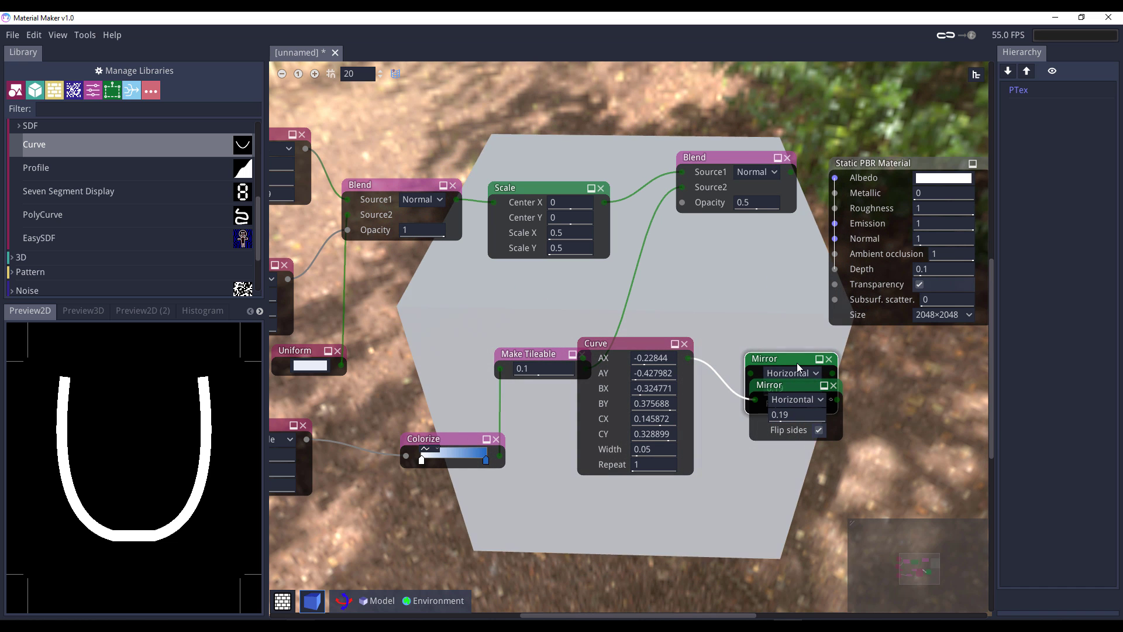
Chain the duplicate Mirror after the first one and set it to Vertical with an offset of 0.46 and Flip sides off
{"action": "key", "text": "ctrl+d"}
{"action": "left_click_drag", "start_coordinate": [797, 363], "coordinate": [931, 345]}
{"action": "left_click_drag", "start_coordinate": [838, 399], "coordinate": [887, 361]}
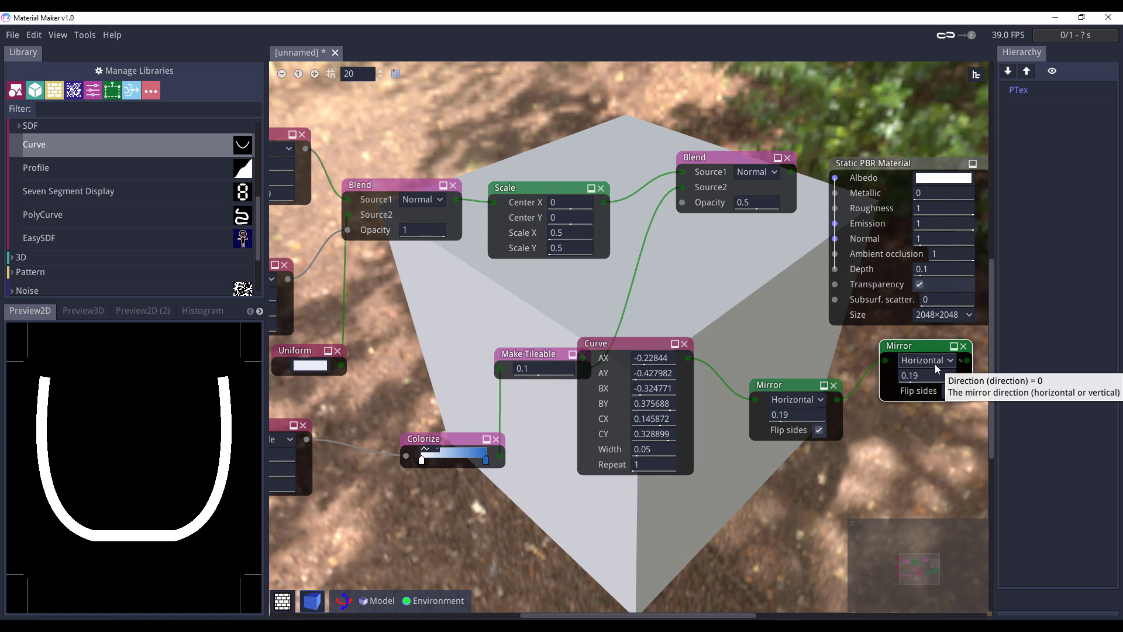
{"action": "left_click", "coordinate": [934, 392]}
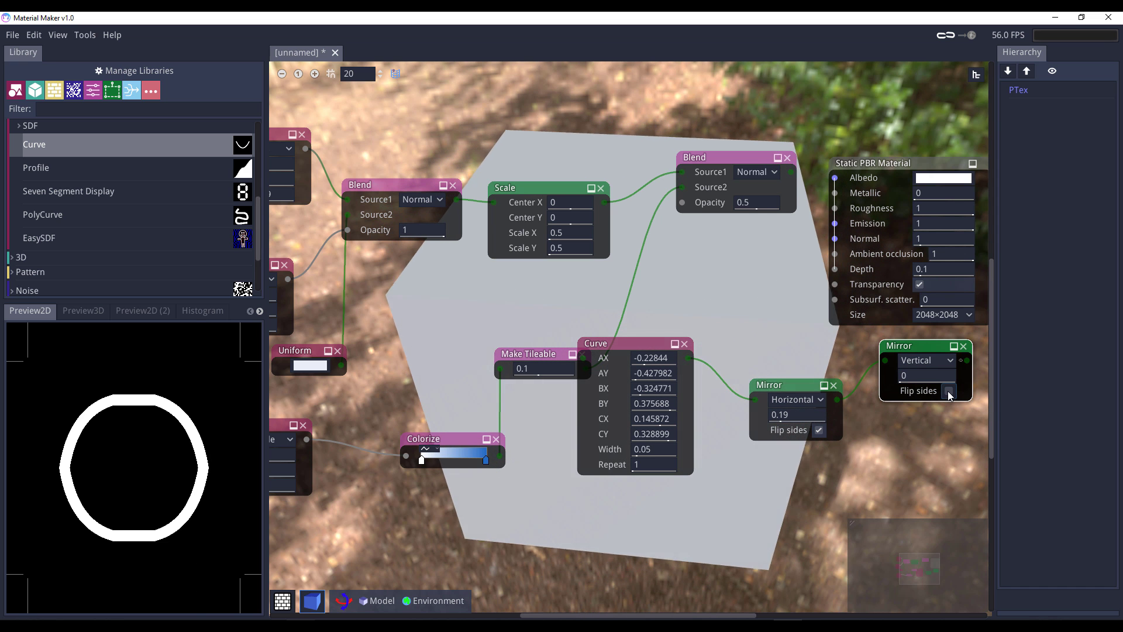
{"action": "left_click_drag", "start_coordinate": [945, 391], "coordinate": [968, 387]}
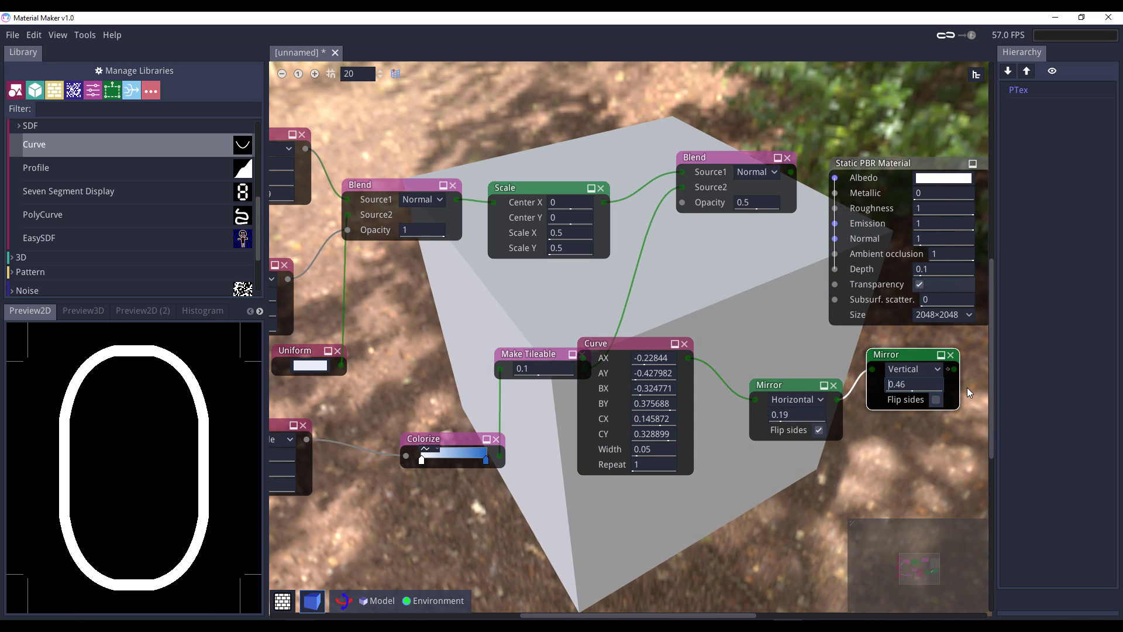
Widen the curve by shifting its control point and upper end point outward in the 2D preview, and set its Width to 0.15
{"action": "left_click_drag", "start_coordinate": [630, 347], "coordinate": [626, 390]}
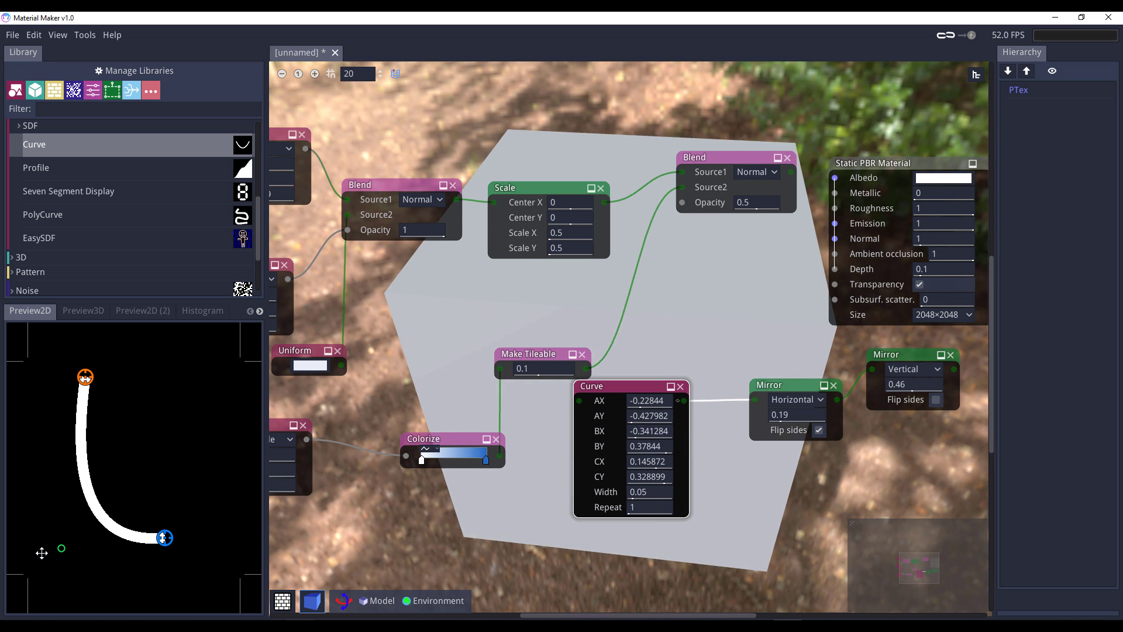
{"action": "left_click_drag", "start_coordinate": [65, 547], "coordinate": [47, 563]}
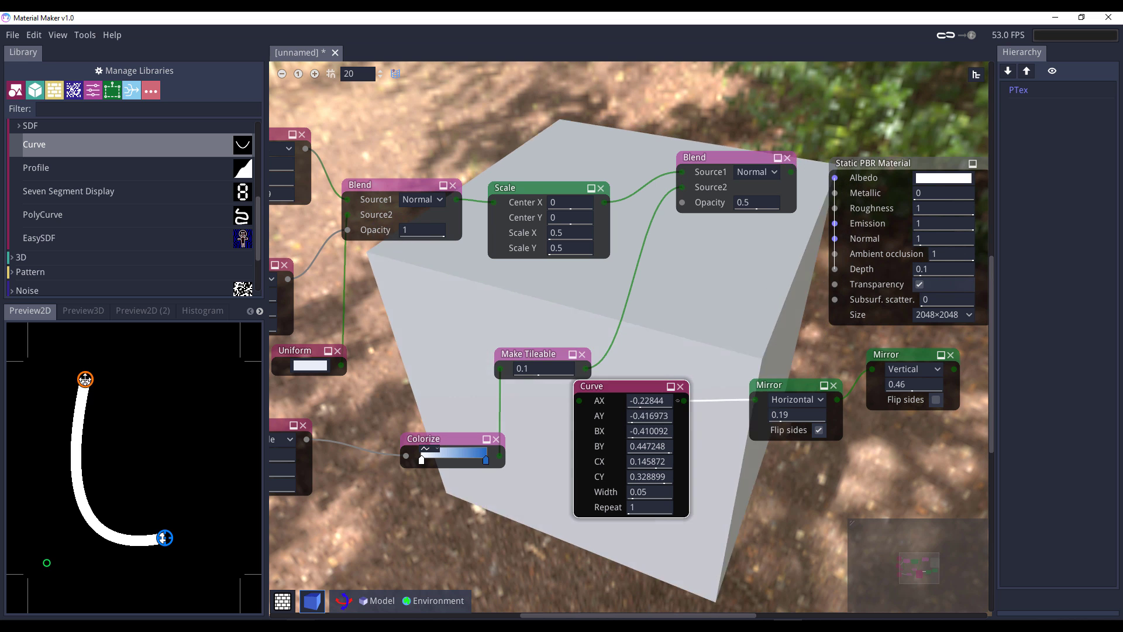
{"action": "left_click_drag", "start_coordinate": [85, 377], "coordinate": [66, 381]}
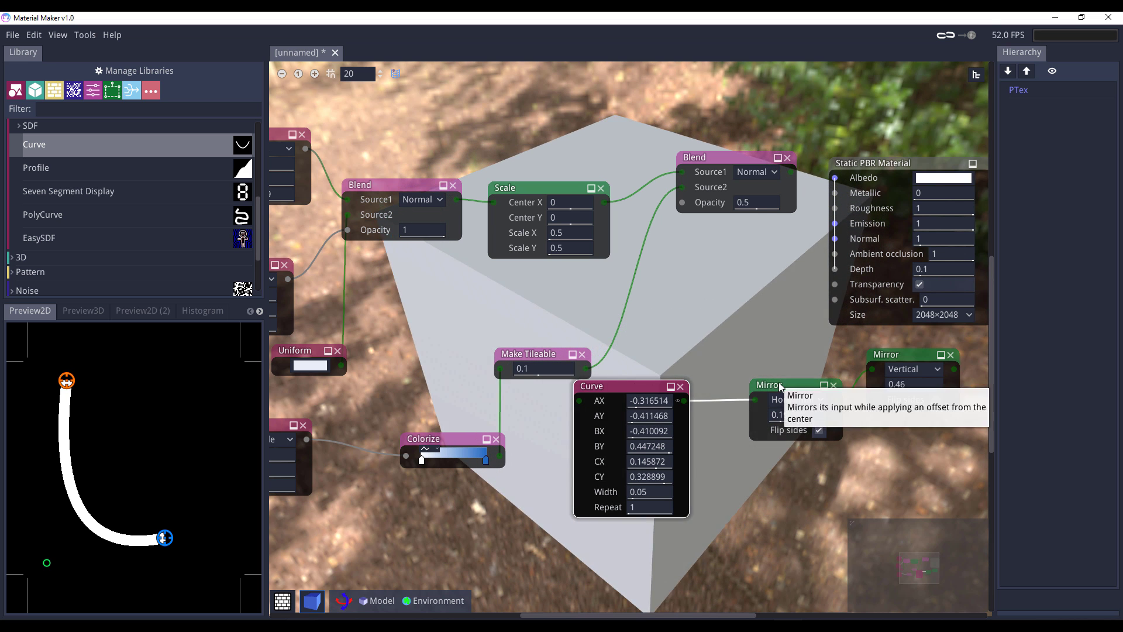
{"action": "left_click", "coordinate": [778, 386]}
{"action": "left_click", "coordinate": [916, 394]}
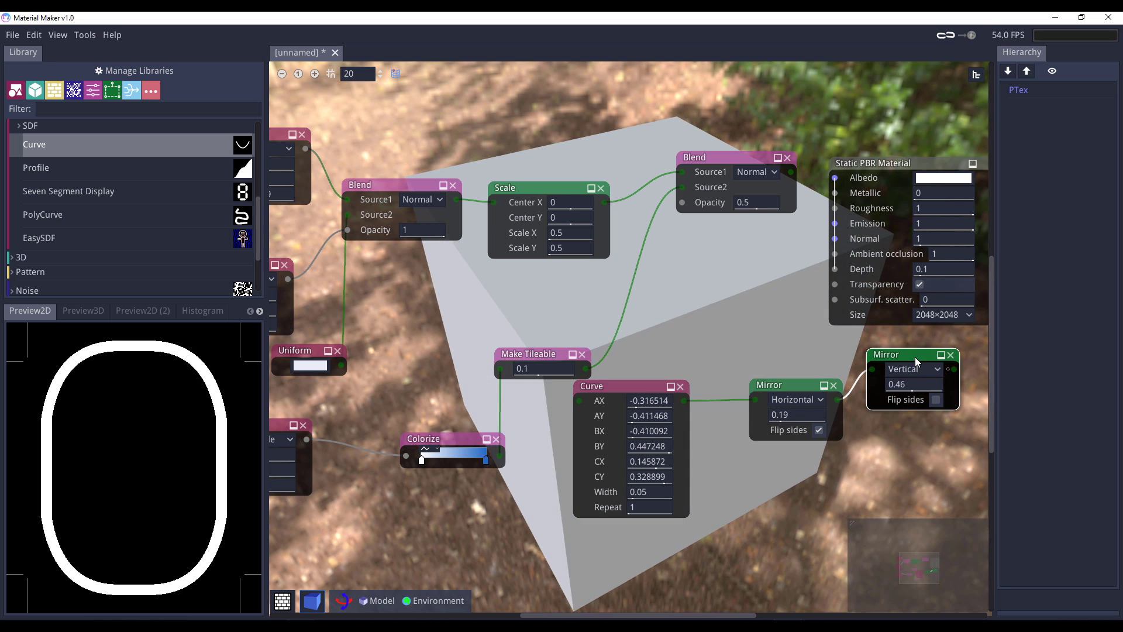
{"action": "left_click_drag", "start_coordinate": [641, 485], "coordinate": [699, 502]}
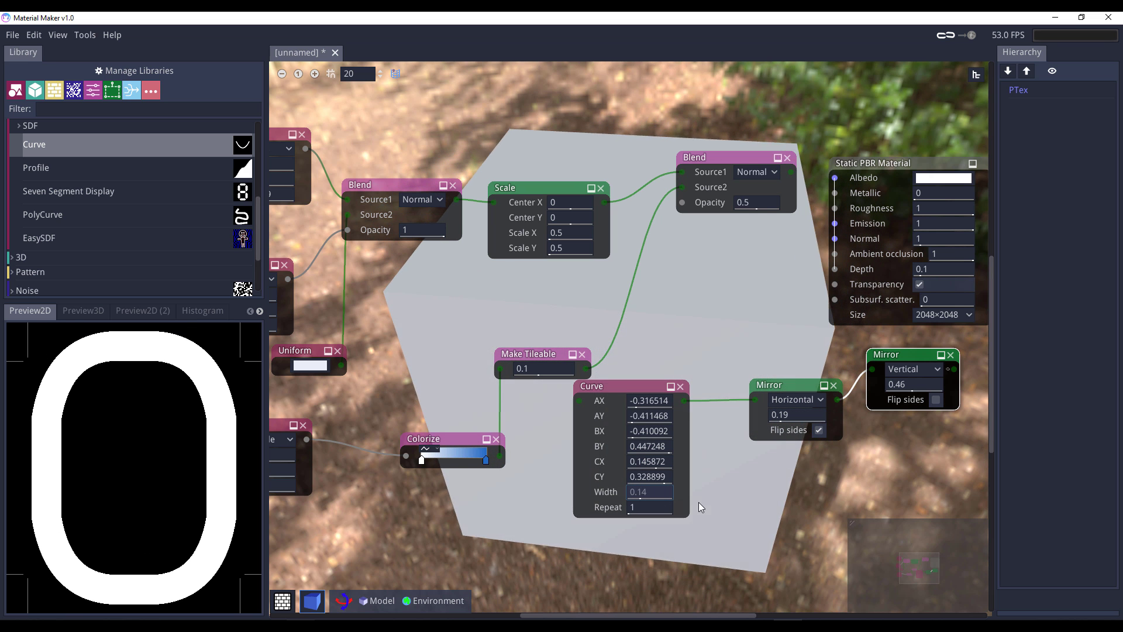
Rearrange the graph by moving the Static PBR Material node away from the Blend and the horizontal Mirror up beside the Curve
{"action": "middle_click_drag", "start_coordinate": [654, 347], "coordinate": [508, 353]}
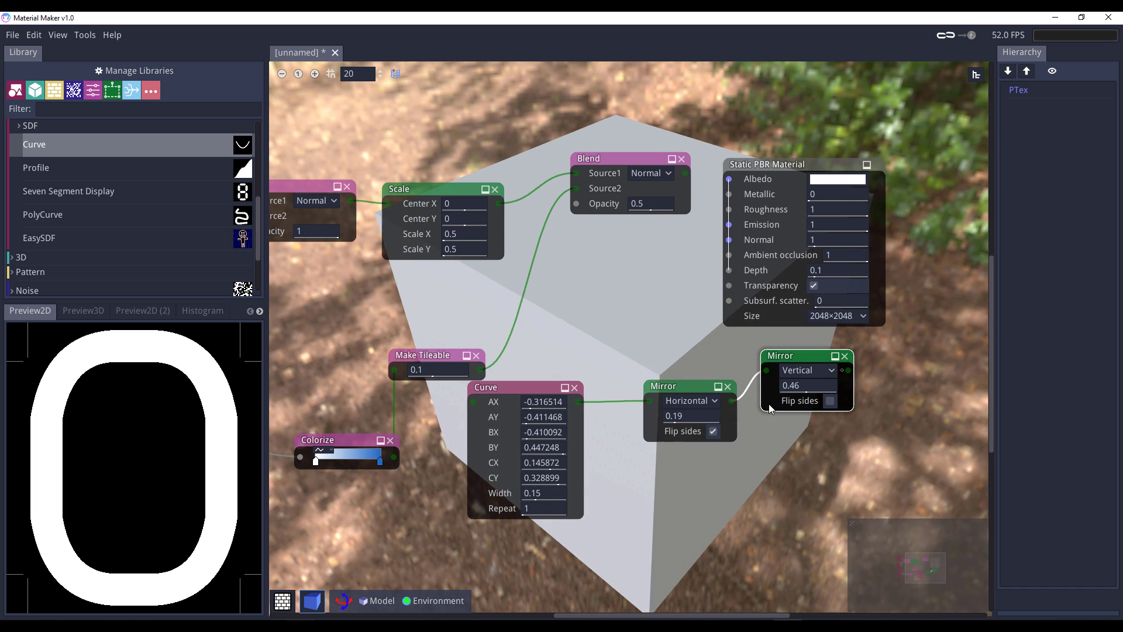
{"action": "left_click_drag", "start_coordinate": [777, 174], "coordinate": [883, 161]}
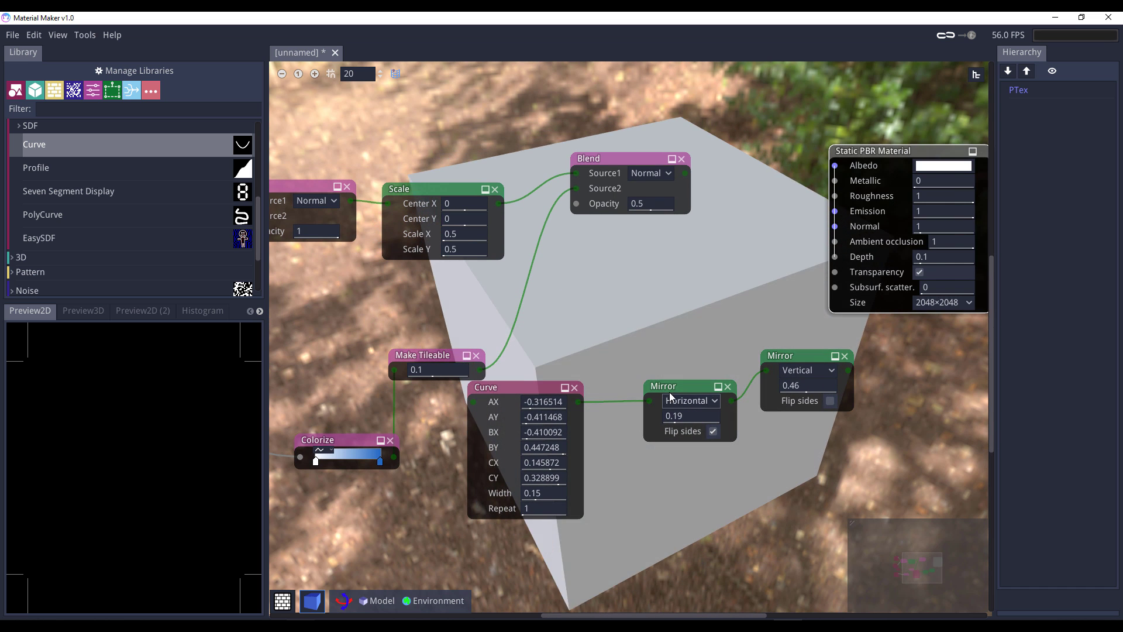
{"action": "left_click_drag", "start_coordinate": [670, 389], "coordinate": [615, 329]}
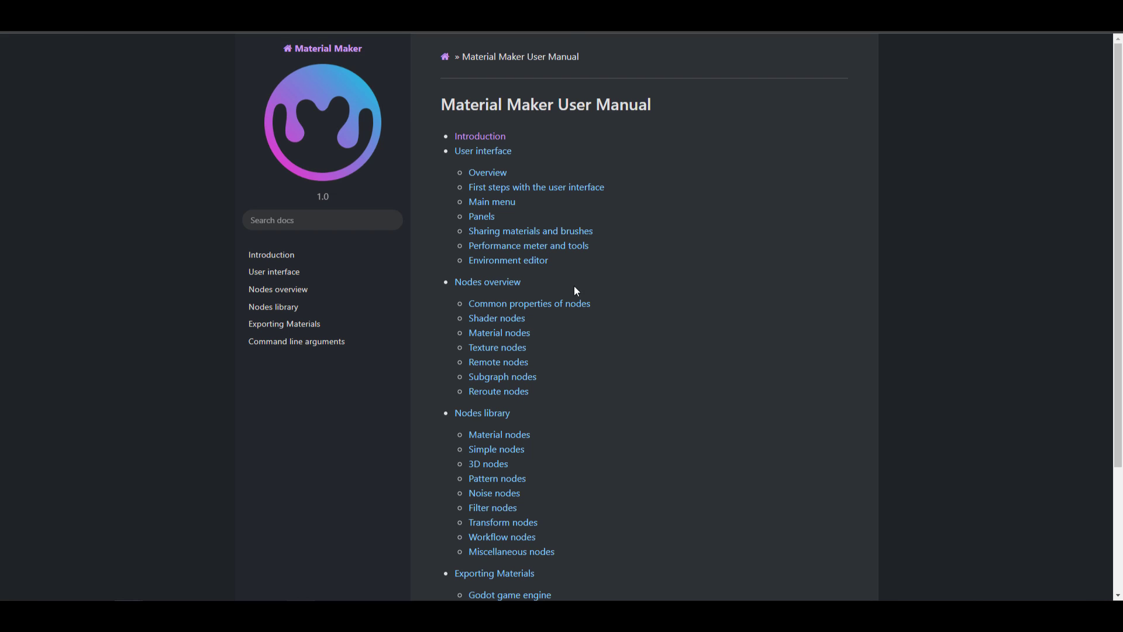
Look through the table of contents of the Material Maker User Manual in the browser
{"action": "scroll", "coordinate": [593, 258], "scroll_direction": "down", "scroll_amount": 3}
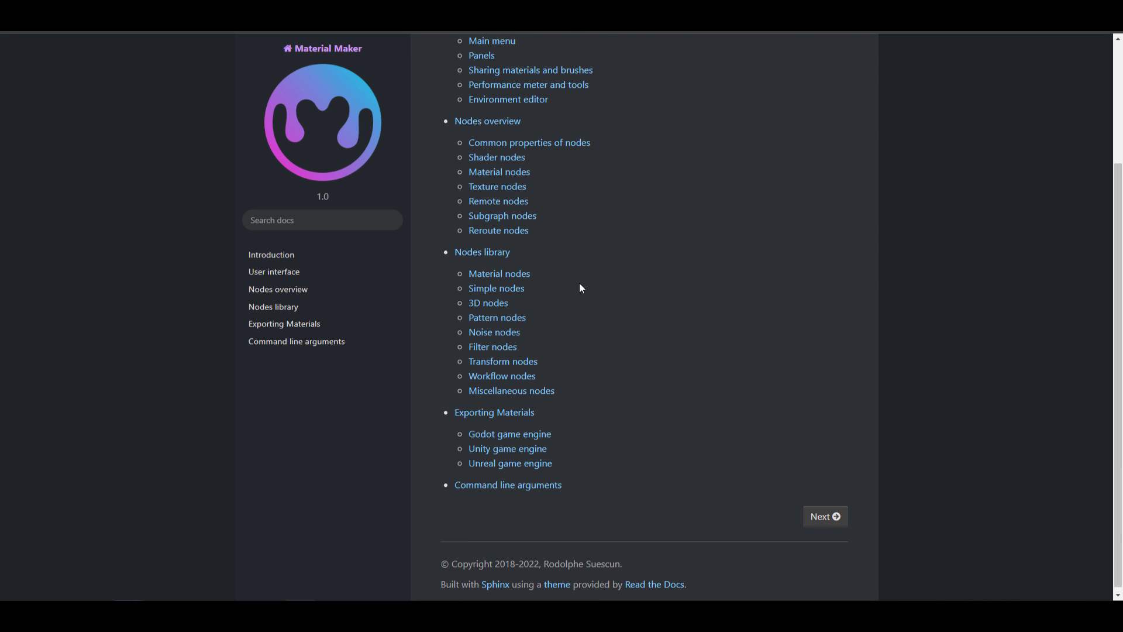
{"action": "scroll", "coordinate": [526, 433], "scroll_direction": "up", "scroll_amount": 3}
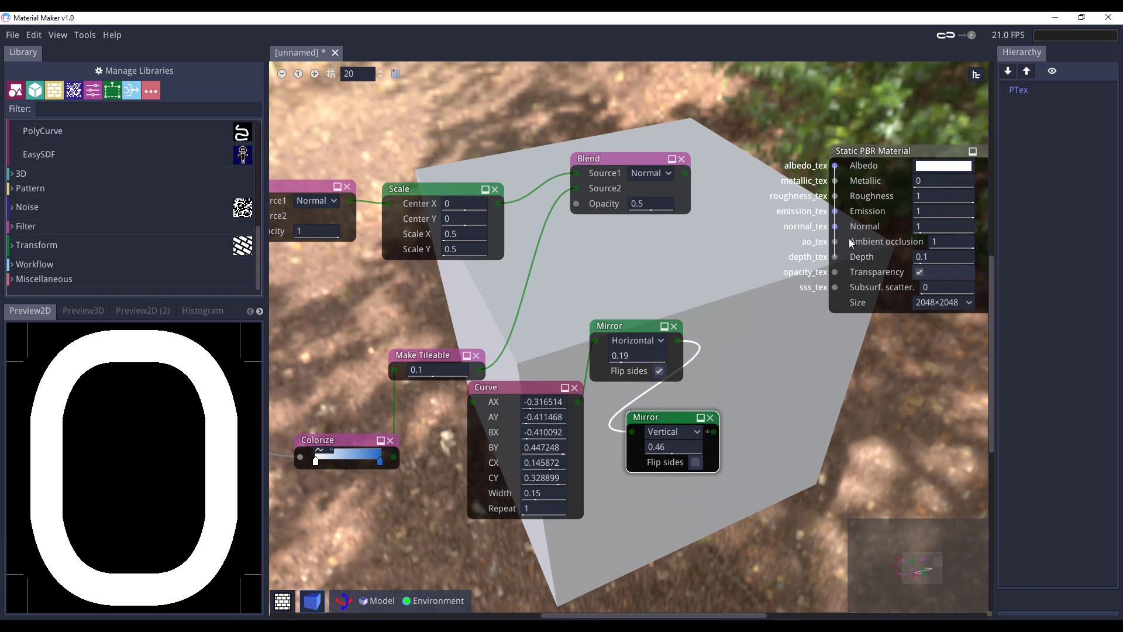
Move the Static PBR Material node closer to the Blend and connect the Blend output to its Albedo input
{"action": "left_click_drag", "start_coordinate": [826, 153], "coordinate": [774, 144]}
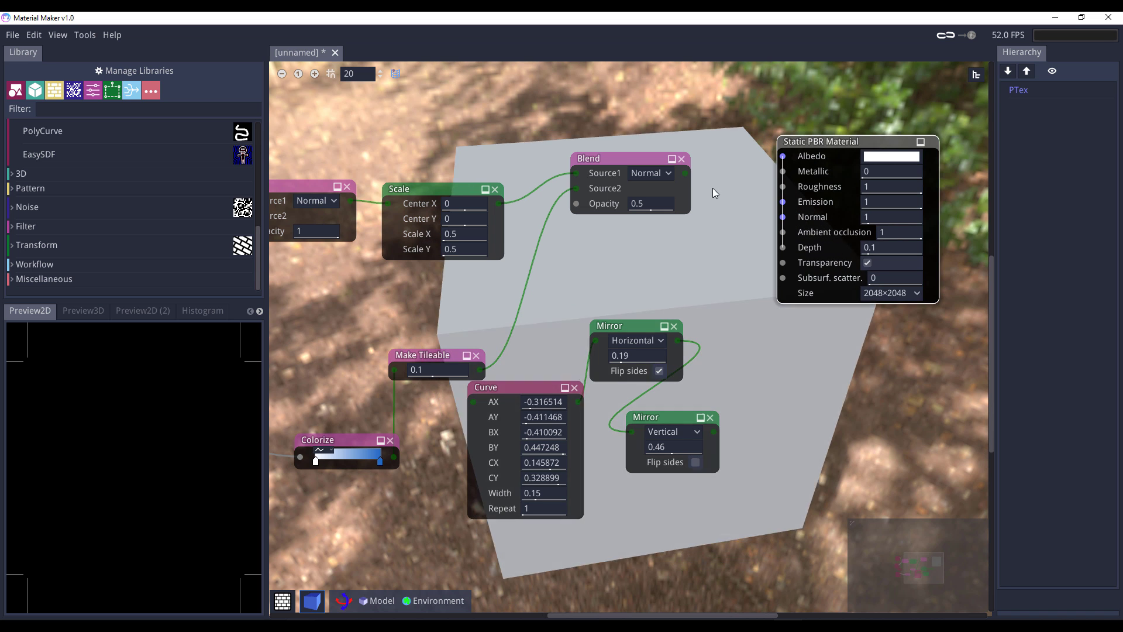
{"action": "left_click_drag", "start_coordinate": [685, 173], "coordinate": [784, 157]}
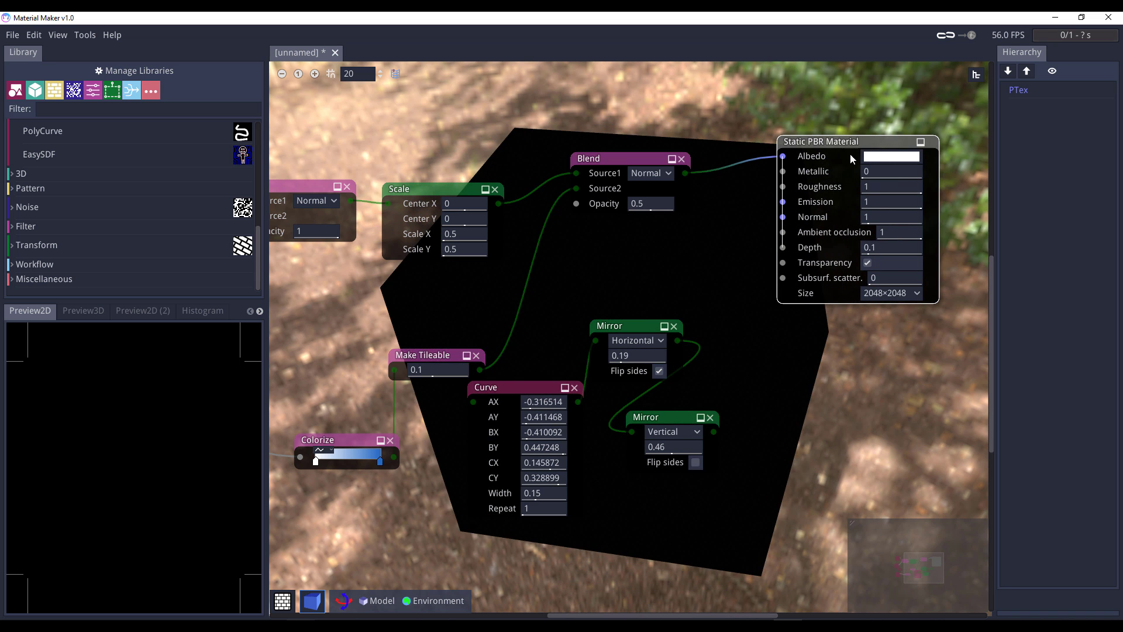
Check the material's output size choices and its export targets, including Blender
{"action": "left_click", "coordinate": [889, 294]}
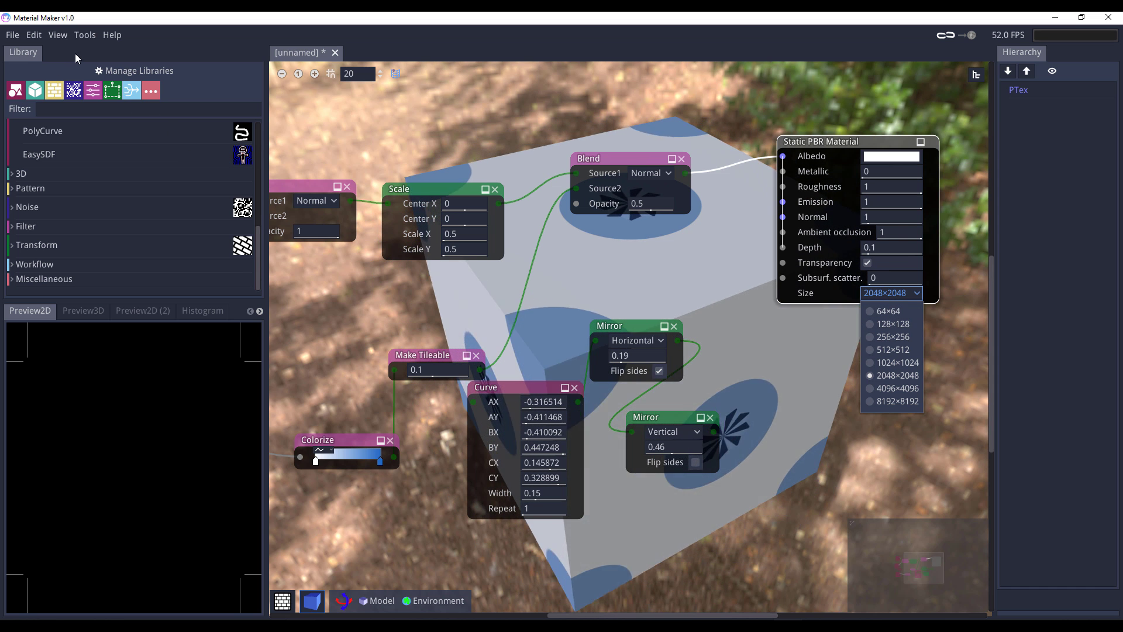
{"action": "left_click", "coordinate": [12, 36]}
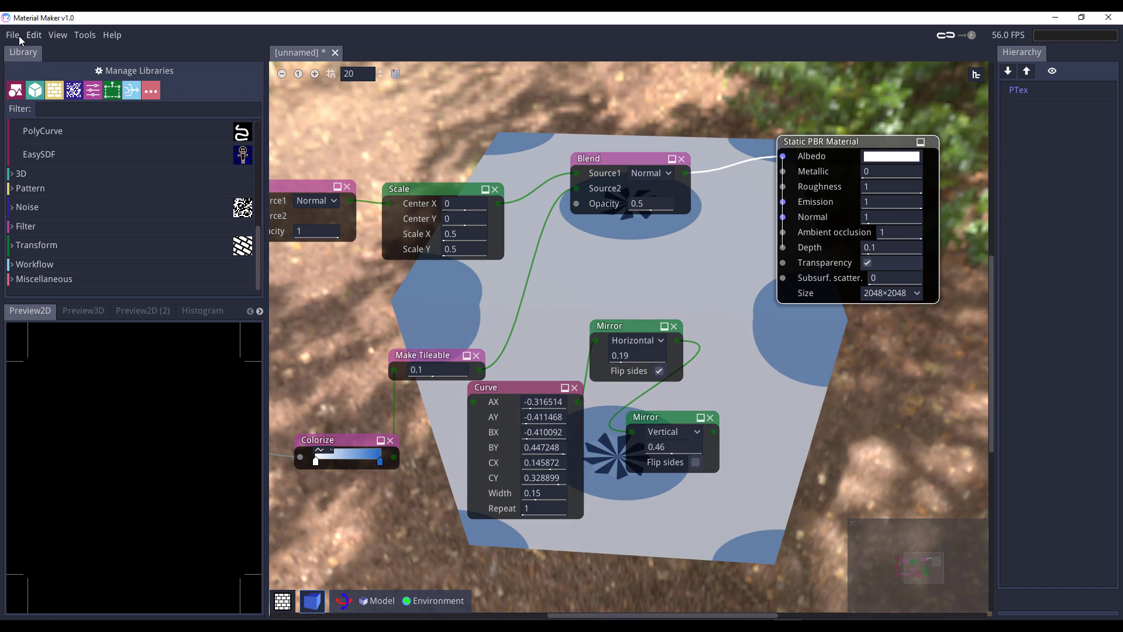
{"action": "left_click", "coordinate": [12, 37]}
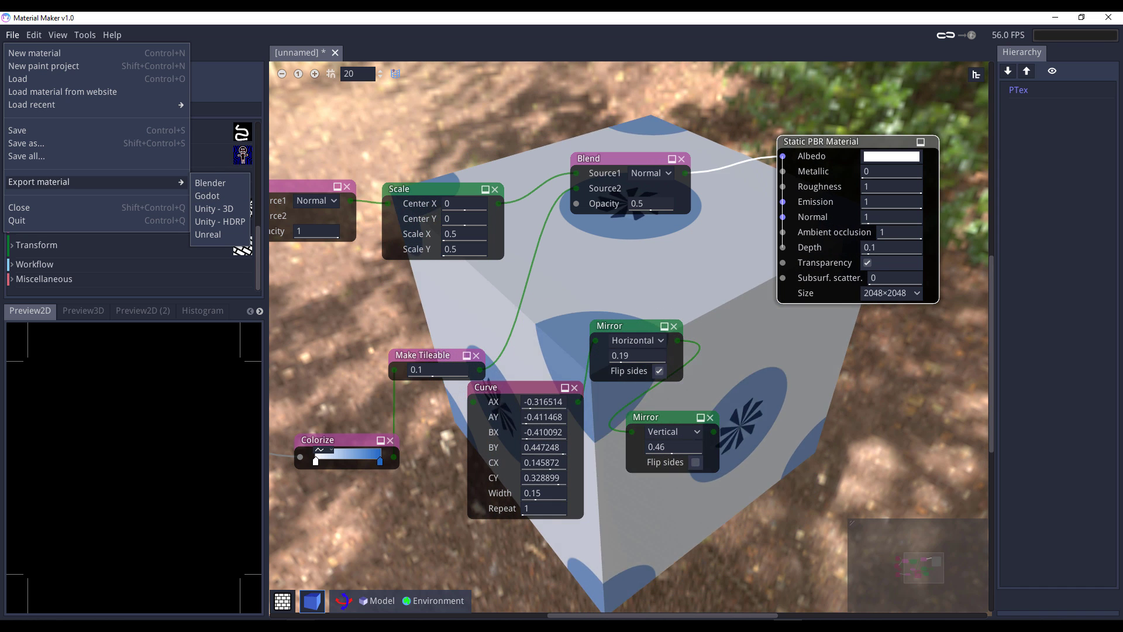
{"action": "left_click", "coordinate": [223, 179]}
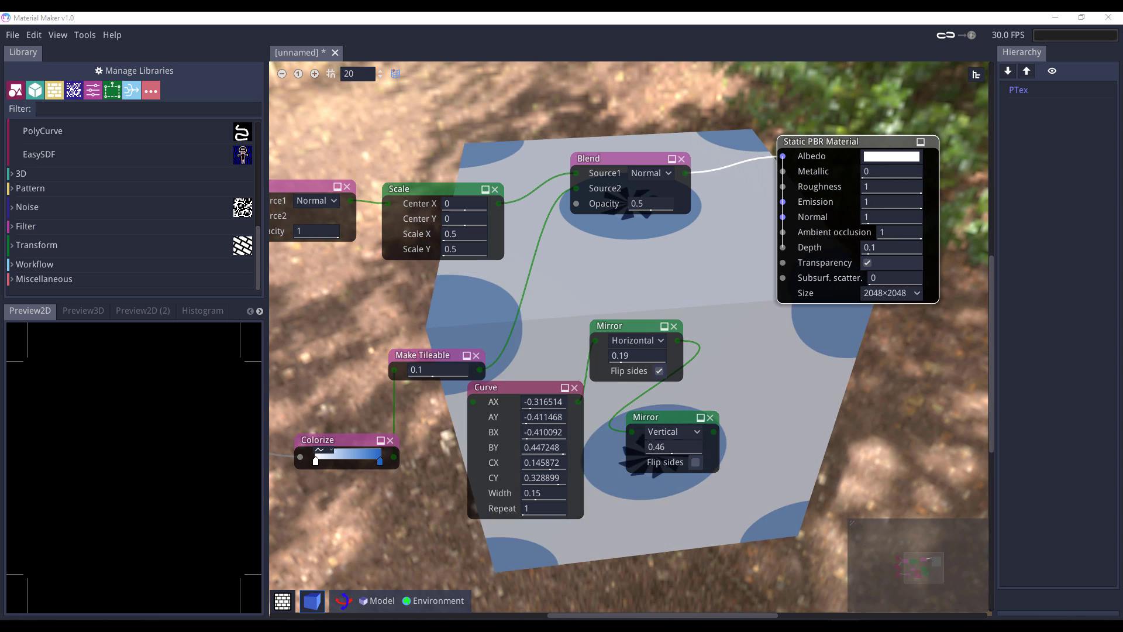
Switch to File Explorer, open the examples folder, and load 3d_shapes.ptex into the Material Maker graph
{"action": "key", "text": "alt+Tab"}
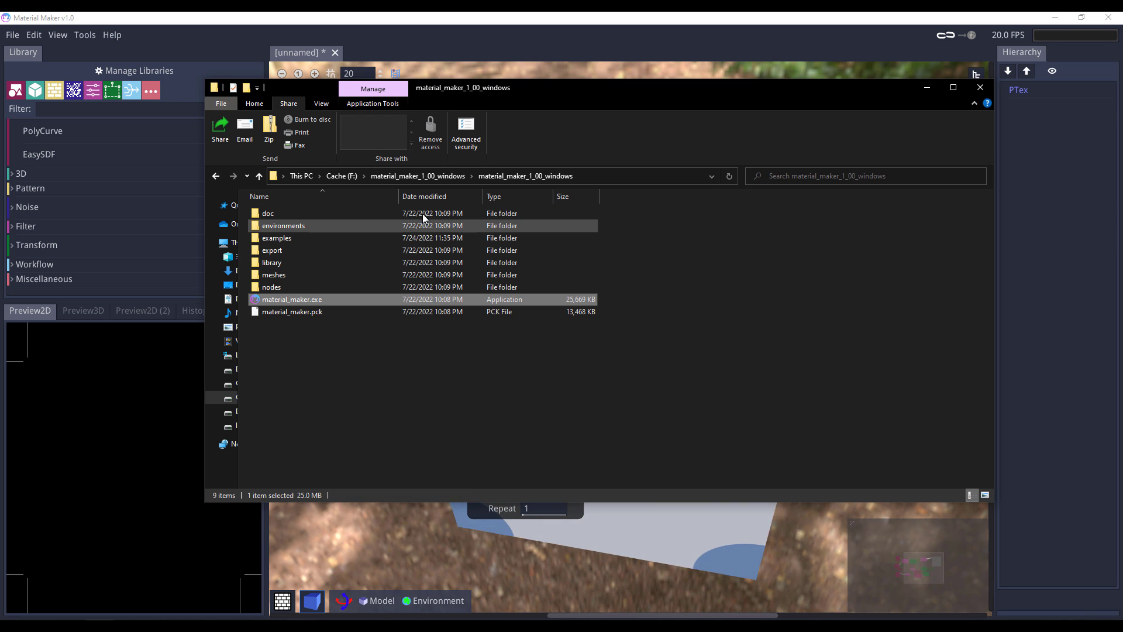
{"action": "double_click", "coordinate": [285, 240]}
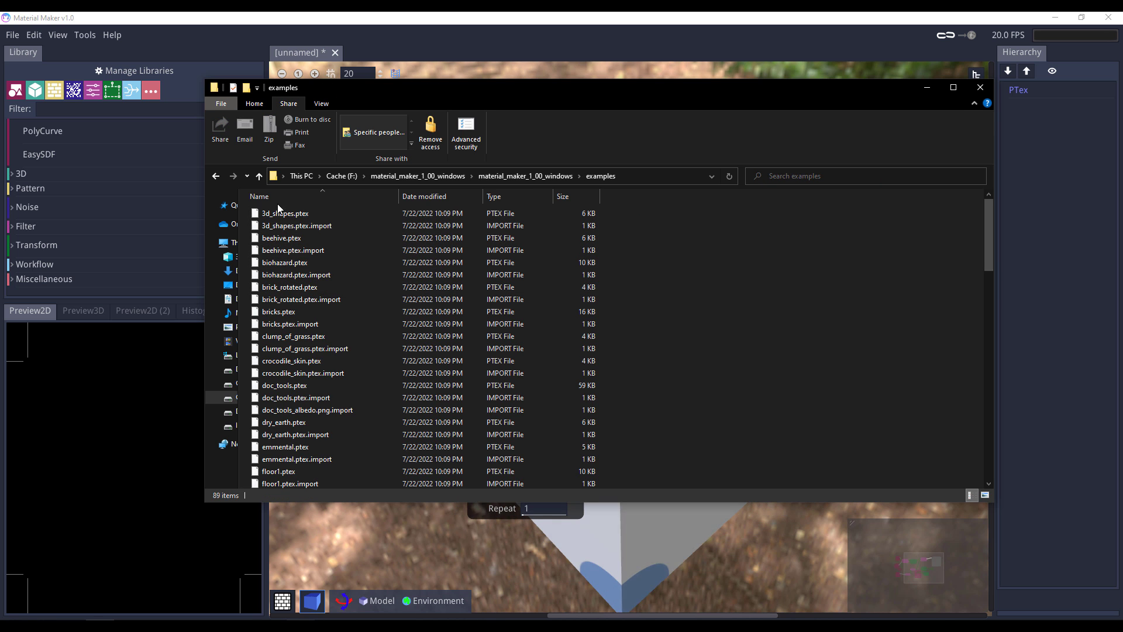
{"action": "left_click_drag", "start_coordinate": [416, 93], "coordinate": [1122, 23]}
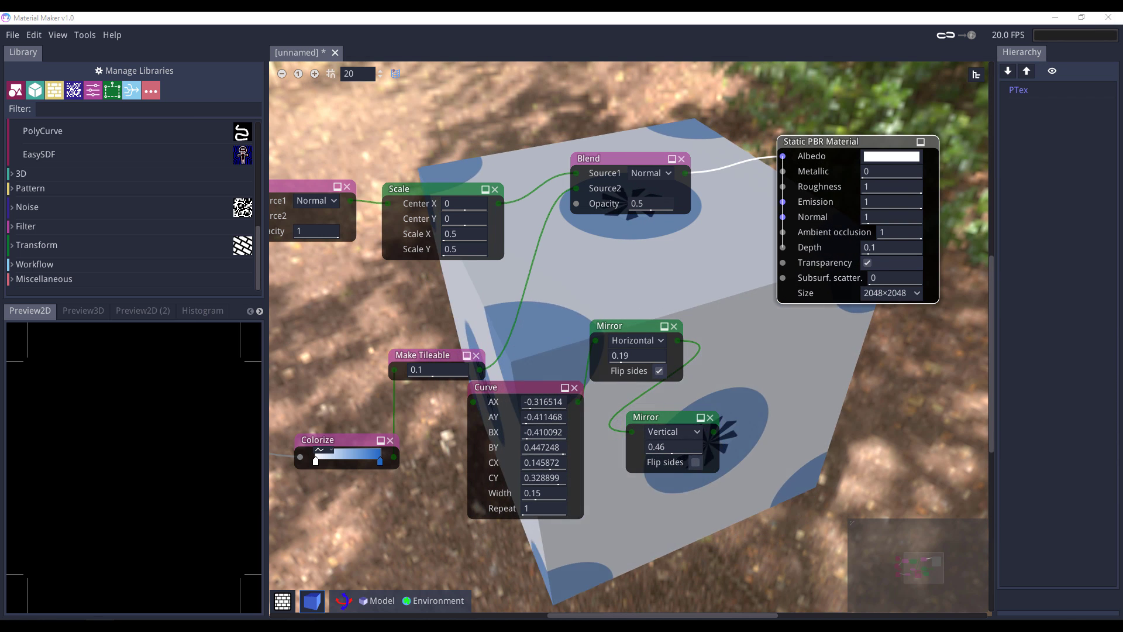
{"action": "left_click_drag", "start_coordinate": [1122, 327], "coordinate": [572, 305]}
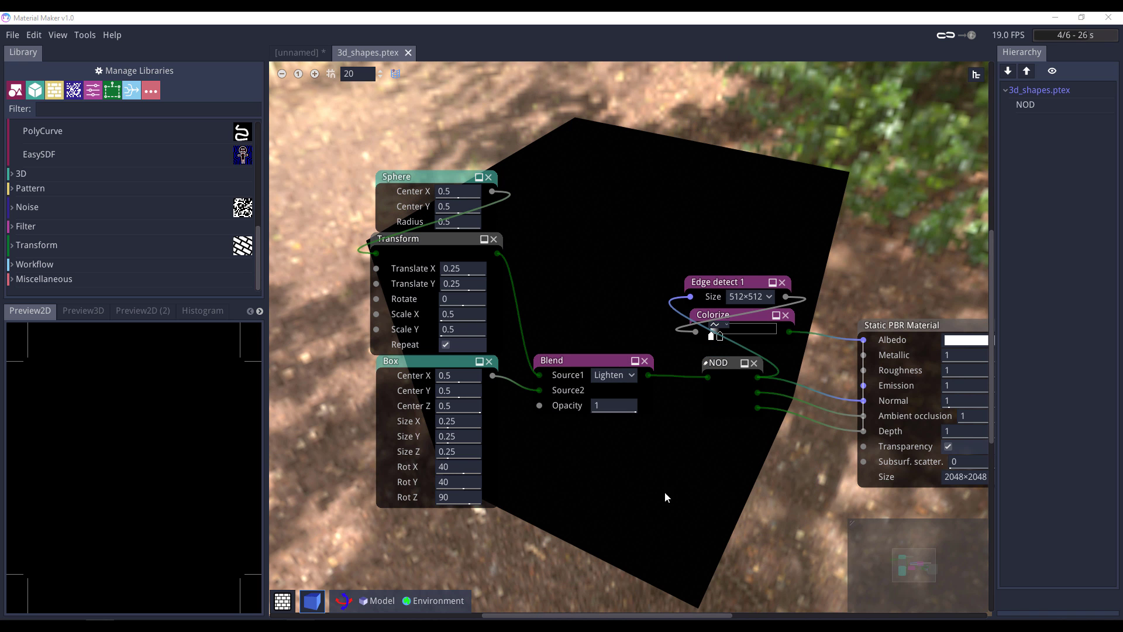
Inspect the 3d_shapes material on the cube, and load the floor2.ptex example into the graph
{"action": "middle_click_drag", "start_coordinate": [729, 517], "coordinate": [518, 507]}
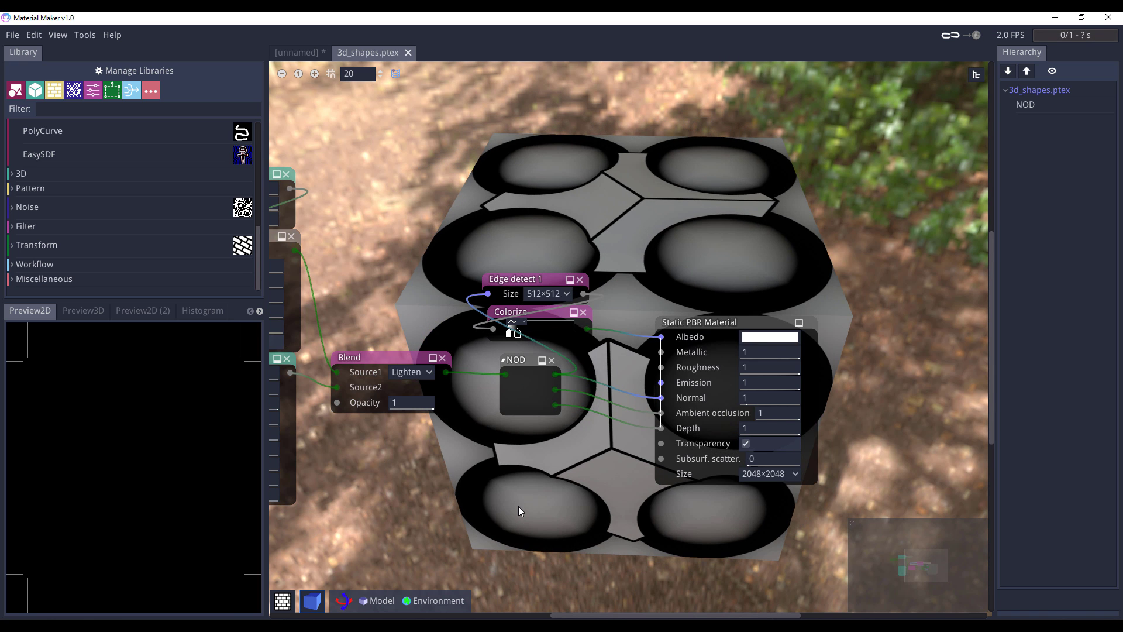
{"action": "middle_click_drag", "start_coordinate": [763, 265], "coordinate": [798, 125]}
{"action": "left_click_drag", "start_coordinate": [798, 125], "coordinate": [361, 581], "text": "ctrl"}
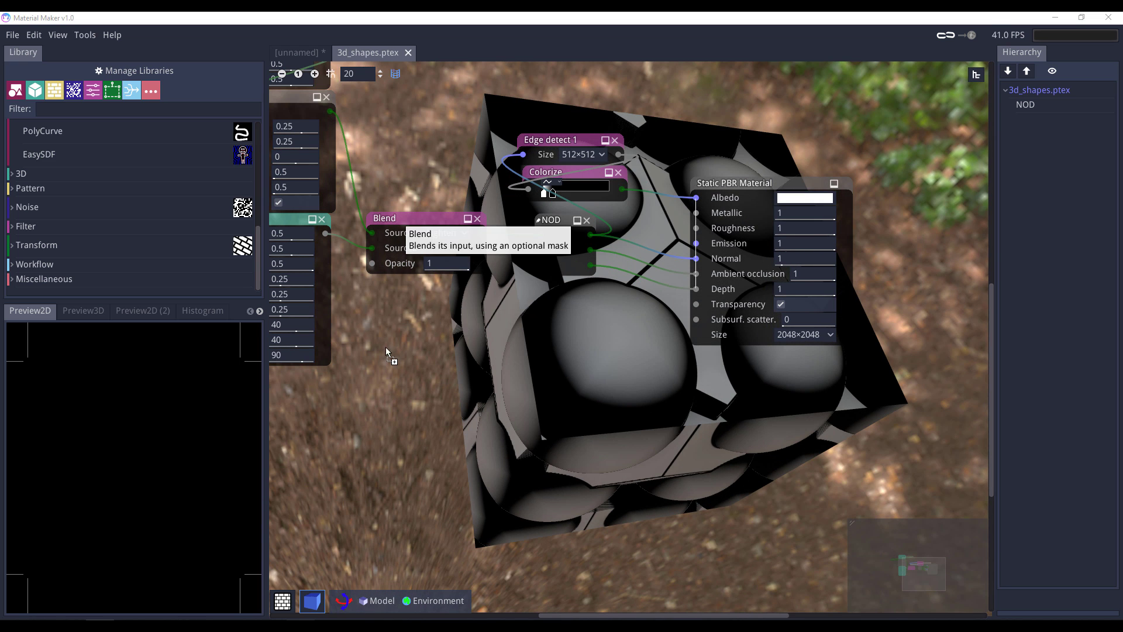
{"action": "left_click_drag", "start_coordinate": [387, 348], "coordinate": [386, 354]}
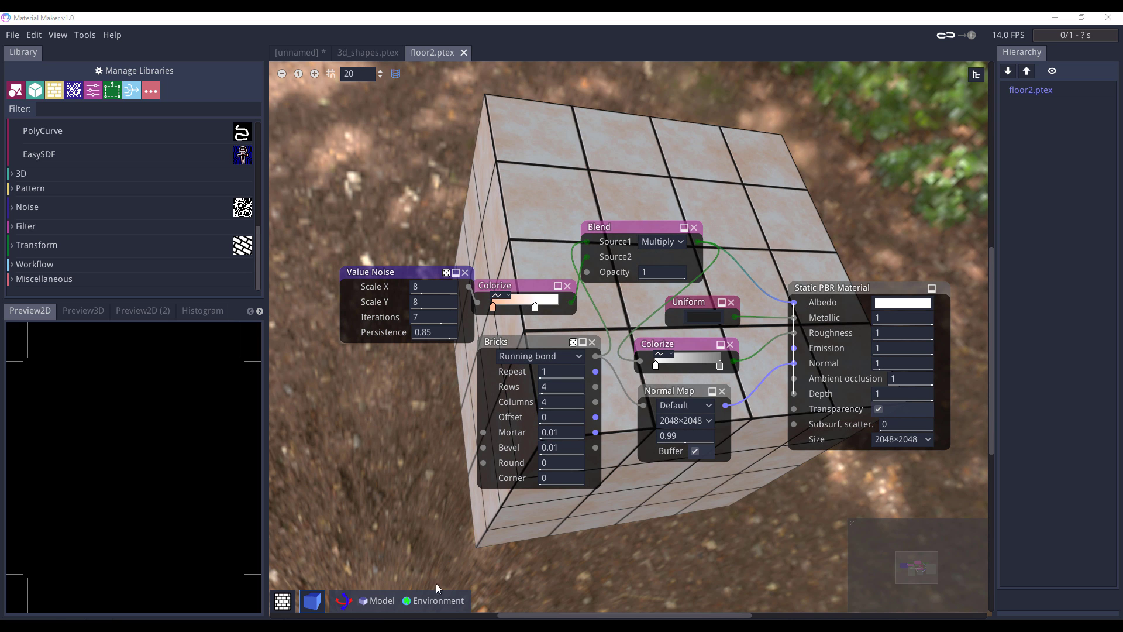
Change the background preview model to Plane and inspect the floor tiles on it
{"action": "left_click", "coordinate": [382, 601]}
{"action": "mouse_move", "coordinate": [402, 567]}
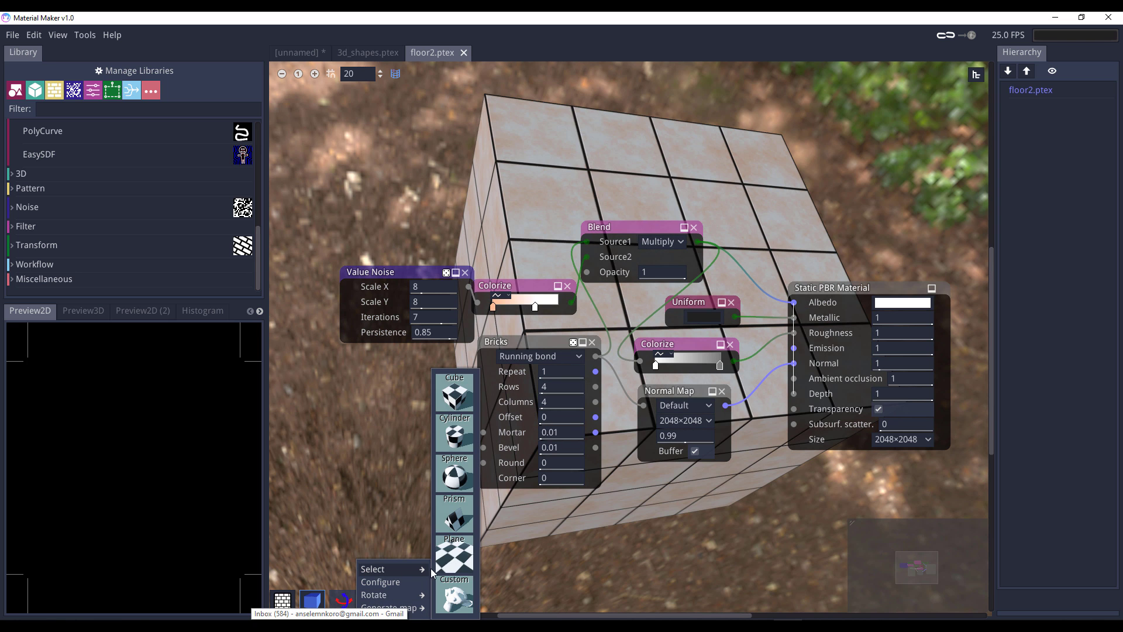
{"action": "left_click", "coordinate": [461, 560]}
{"action": "scroll", "coordinate": [471, 490], "scroll_direction": "down", "scroll_amount": 8}
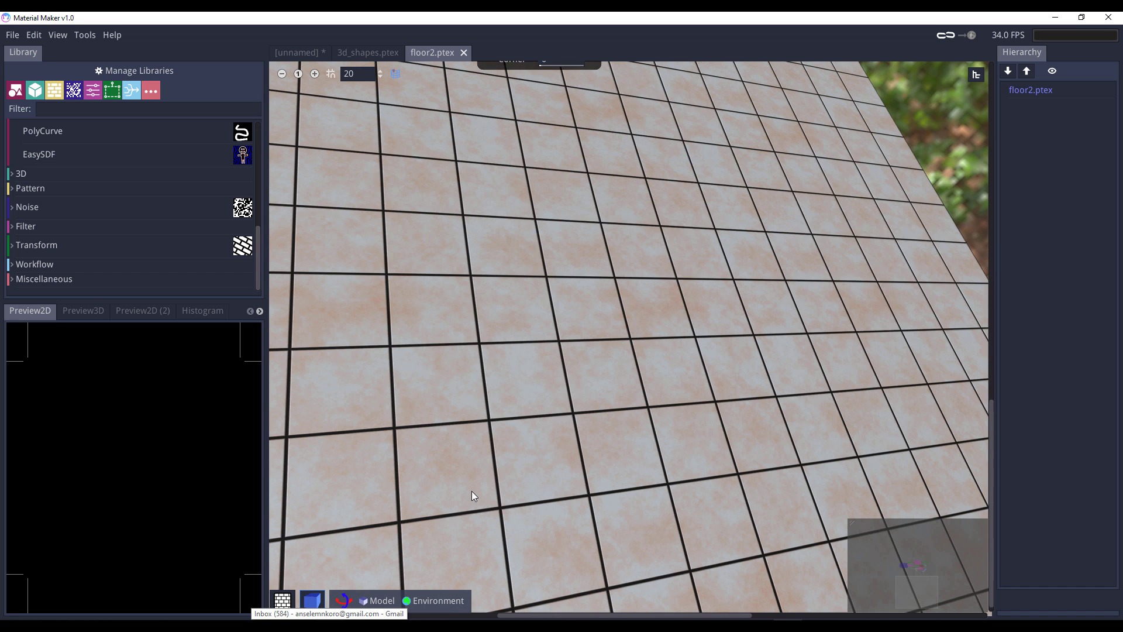
{"action": "scroll", "coordinate": [471, 490], "scroll_direction": "up", "scroll_amount": 5}
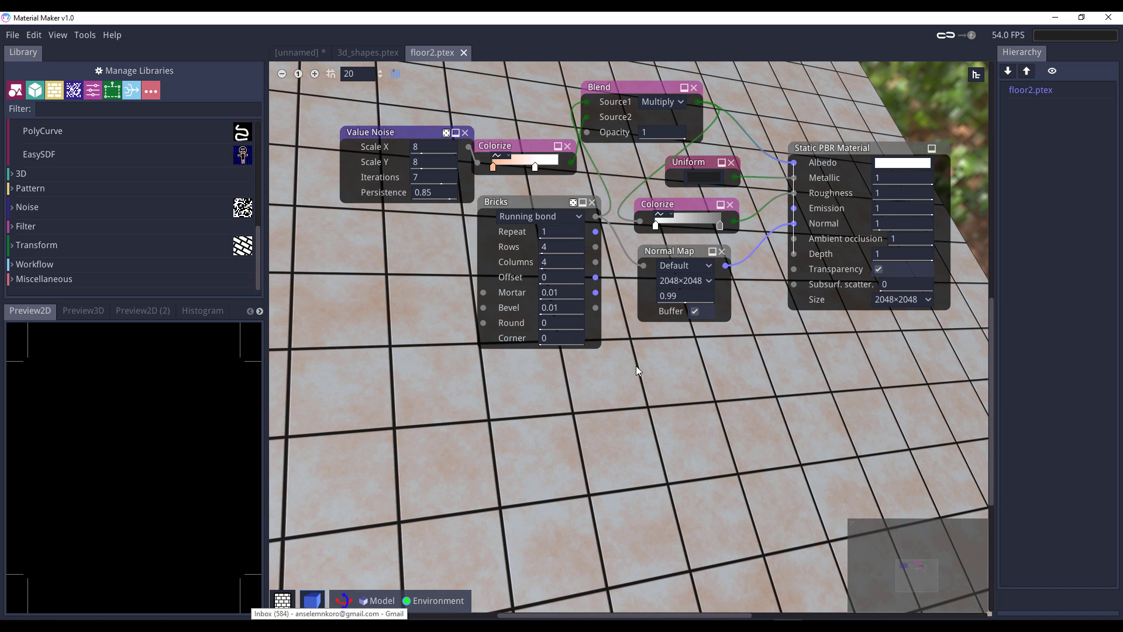
Load the lava.ptex example and tilt the plane preview to view the lava surface at a lower angle
{"action": "left_click", "coordinate": [865, 148]}
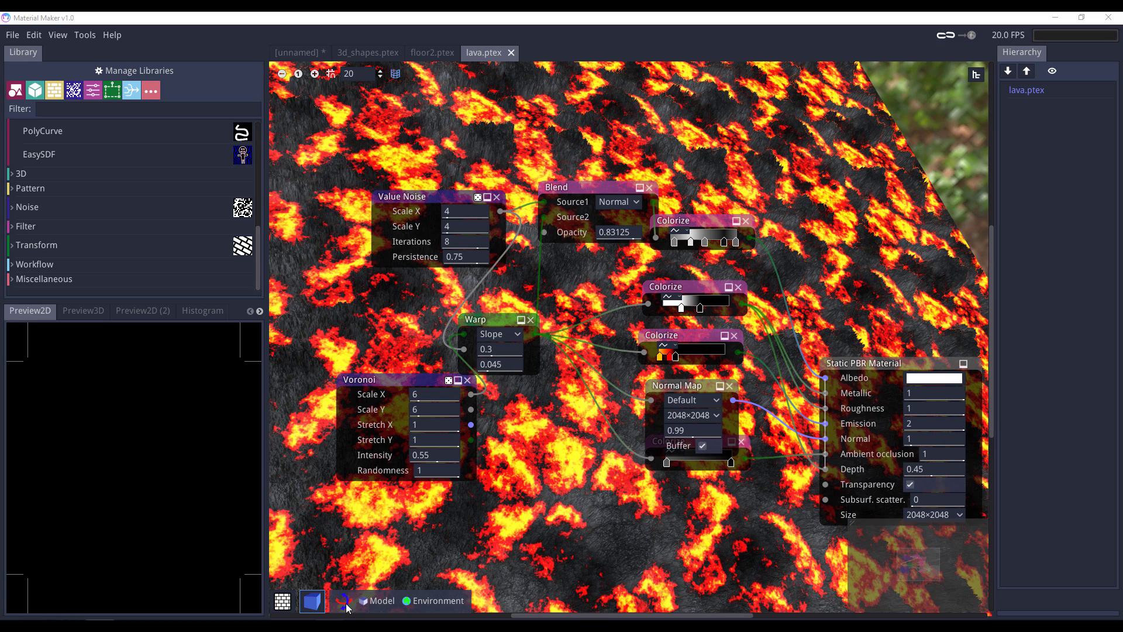
{"action": "left_click_drag", "start_coordinate": [347, 606], "coordinate": [346, 561]}
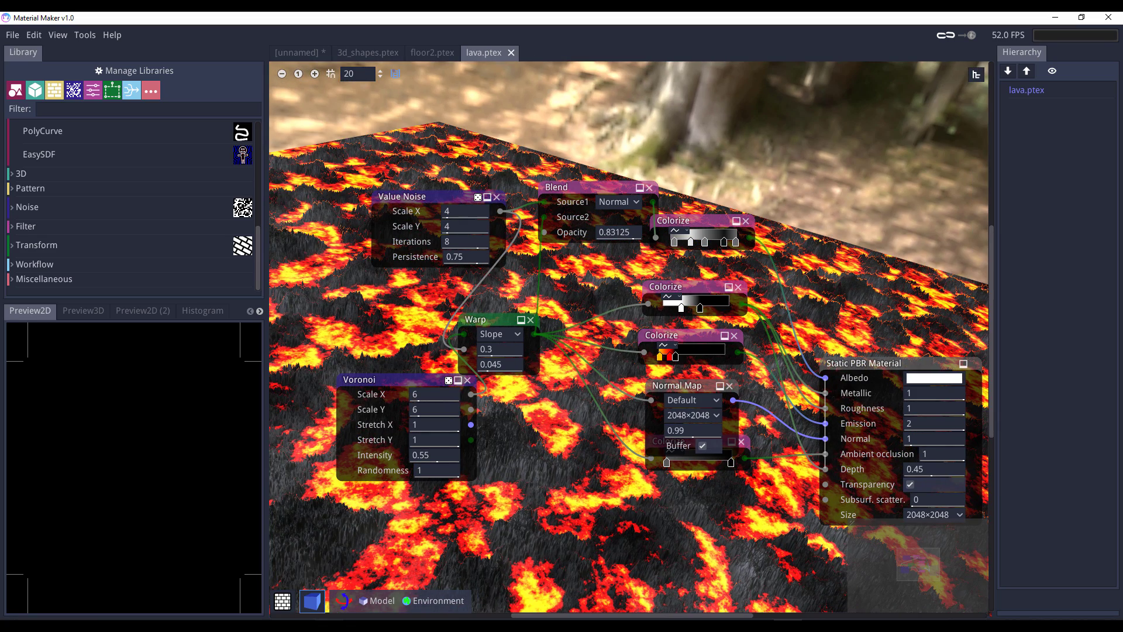